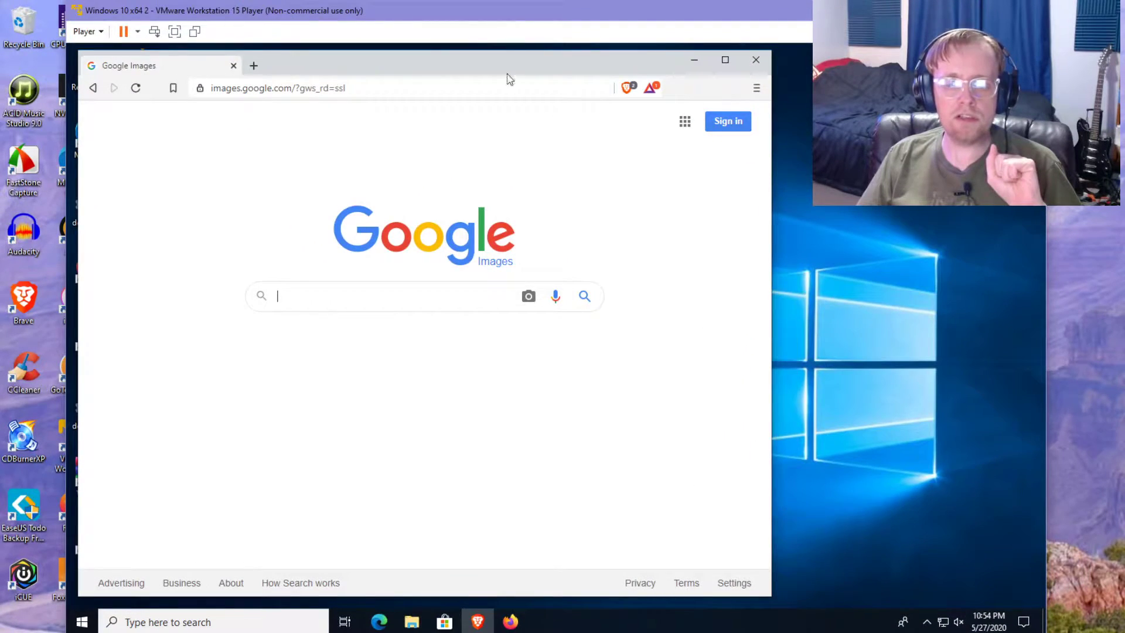
# Reposition the virtual machine window on the host desktop so the guest's taskbar and open browser are in view.
pyautogui.moveTo(419, 22); pyautogui.dragTo(425, 12)
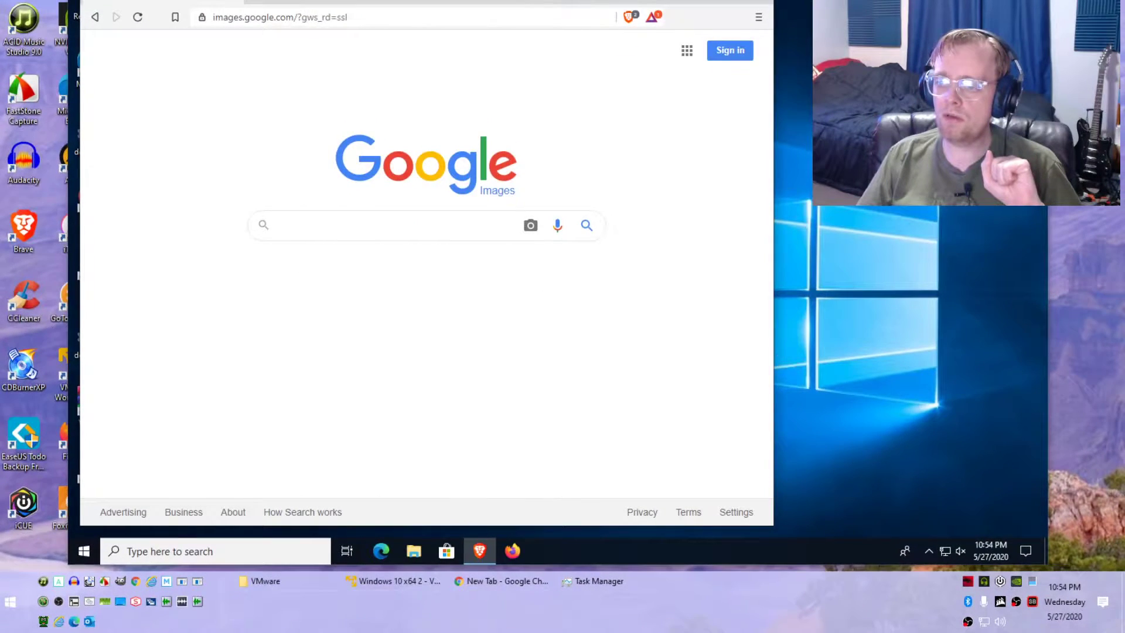
pyautogui.moveTo(252, 0); pyautogui.dragTo(248, 2)
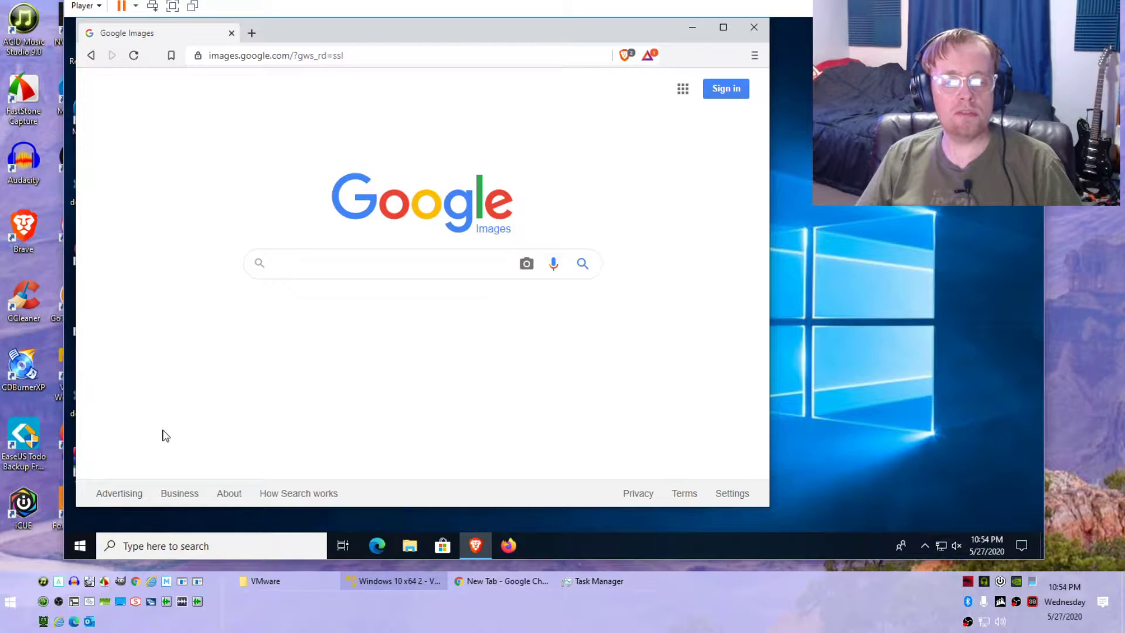
# Open the guest's Start menu and examine the options available for the Microsoft Edge tile, including unpin and uninstall.
pyautogui.click(82, 546)
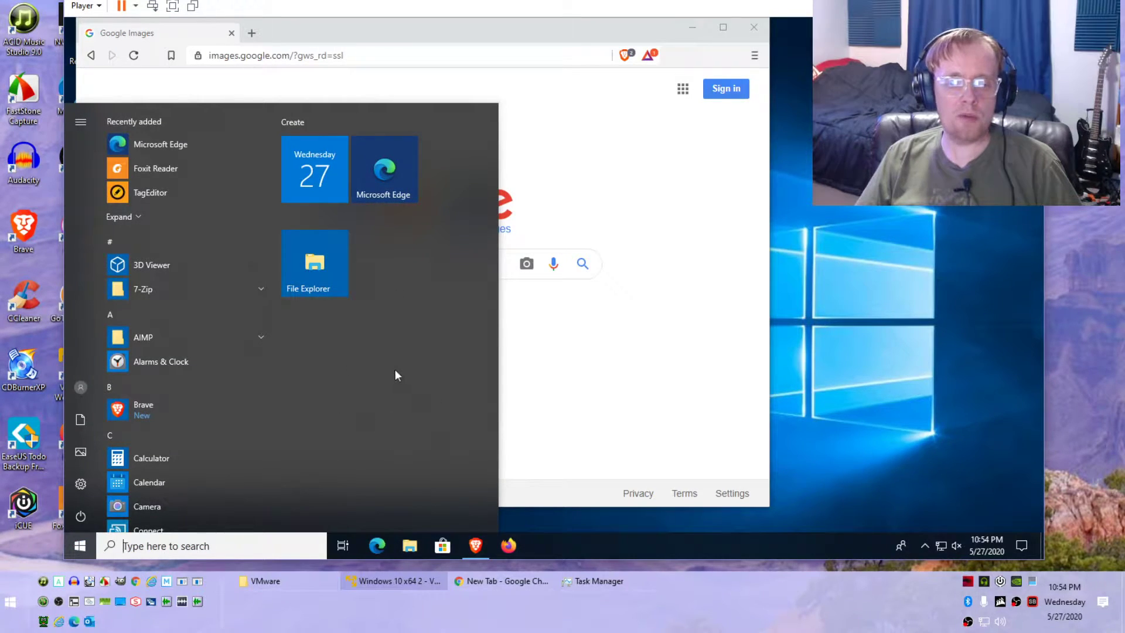
pyautogui.rightClick(387, 180)
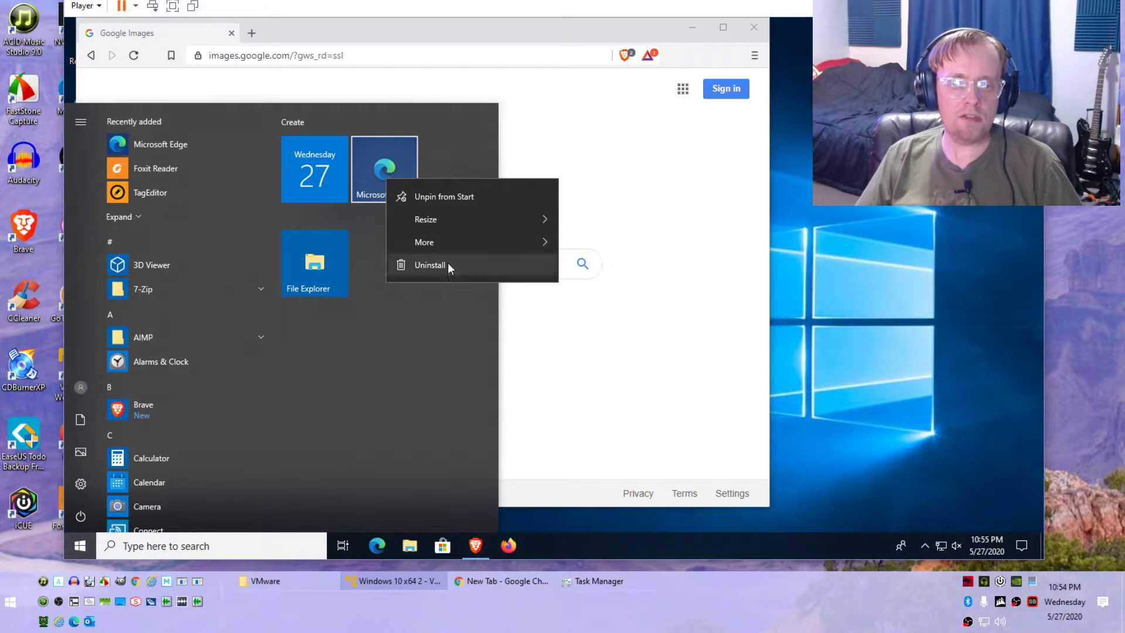
pyautogui.click(394, 448)
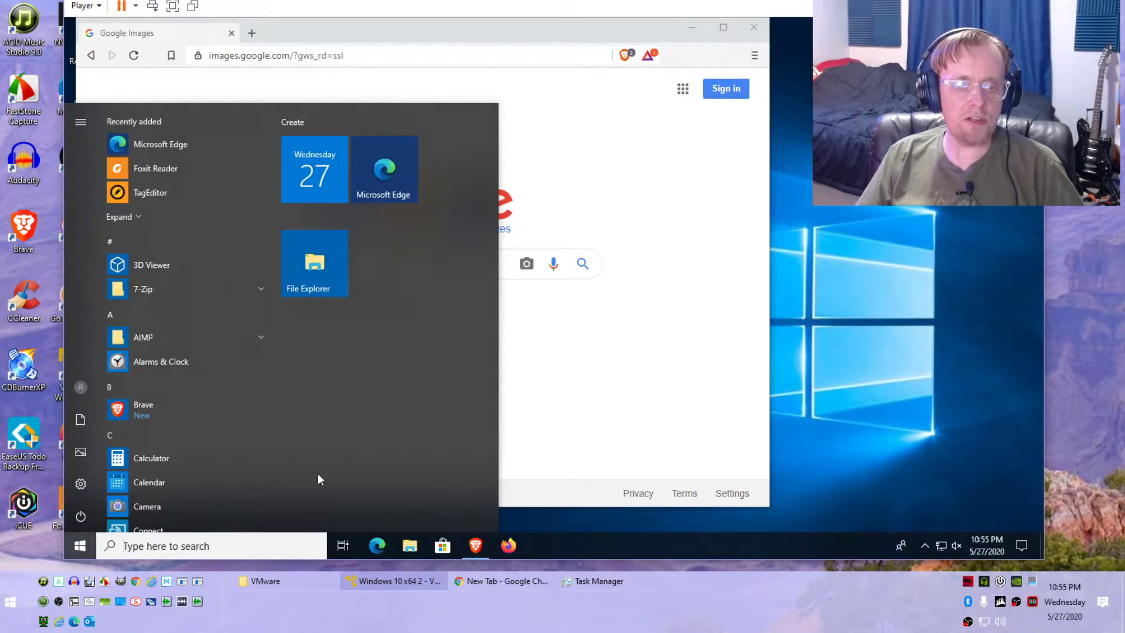
# Minimize Brave, pin the Firefox and Google Chrome desktop shortcuts to Start, and check the pinned tiles.
pyautogui.click(475, 545)
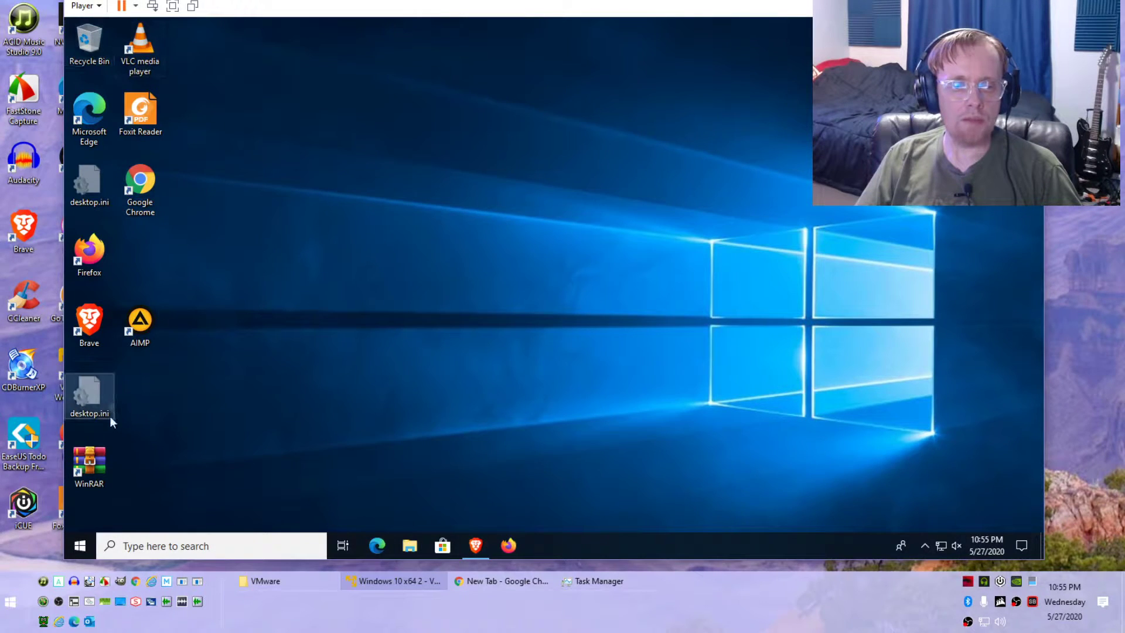
pyautogui.rightClick(85, 254)
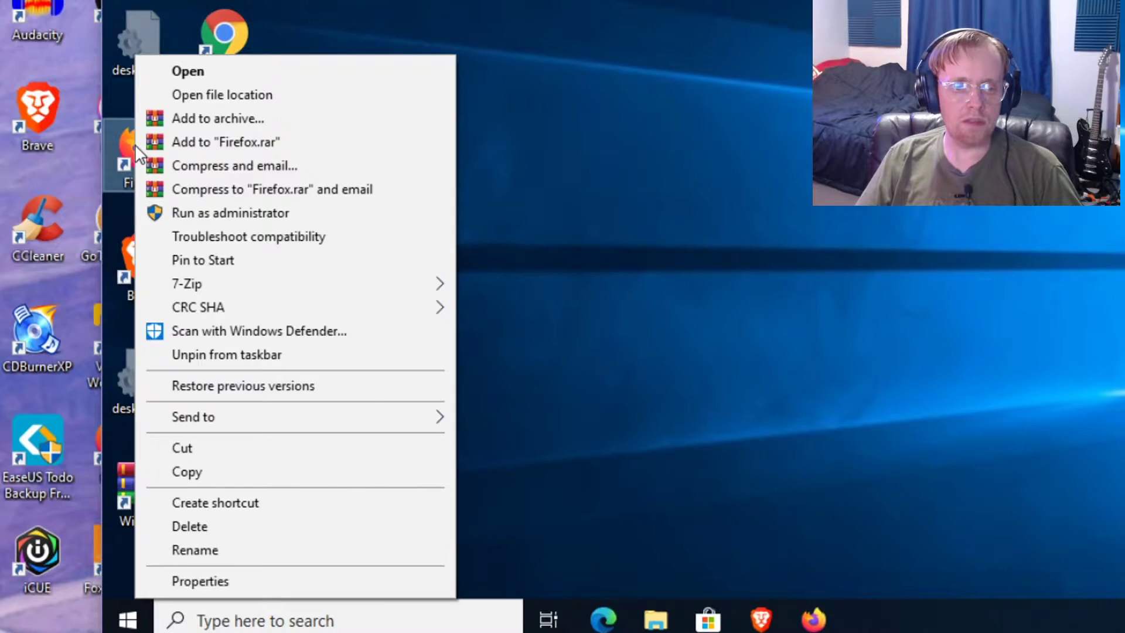
pyautogui.click(220, 268)
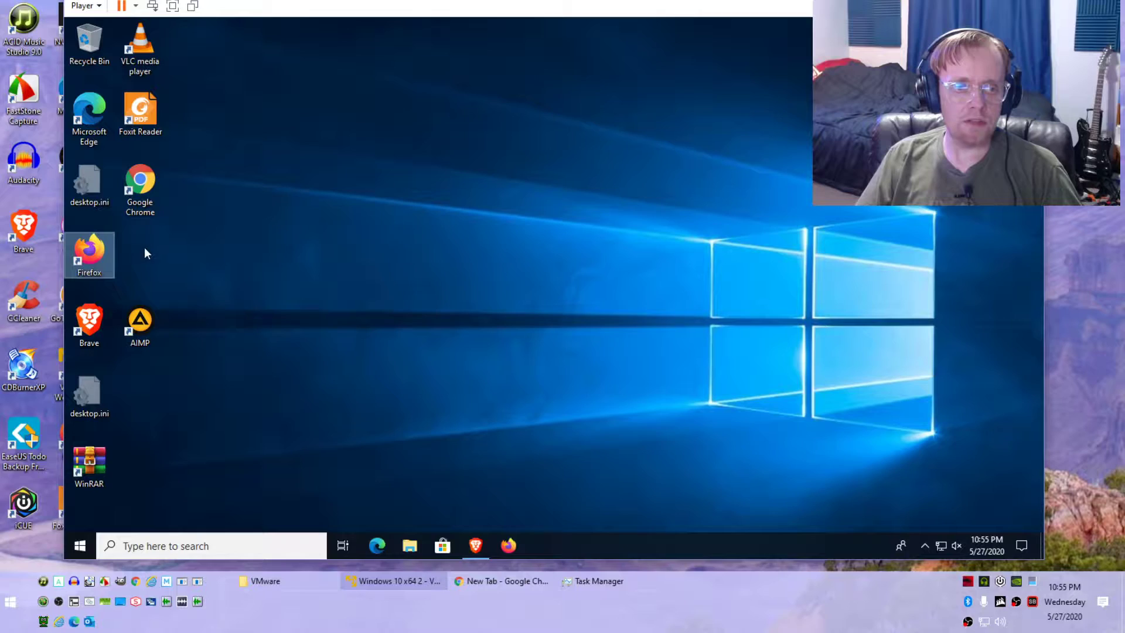
pyautogui.rightClick(147, 191)
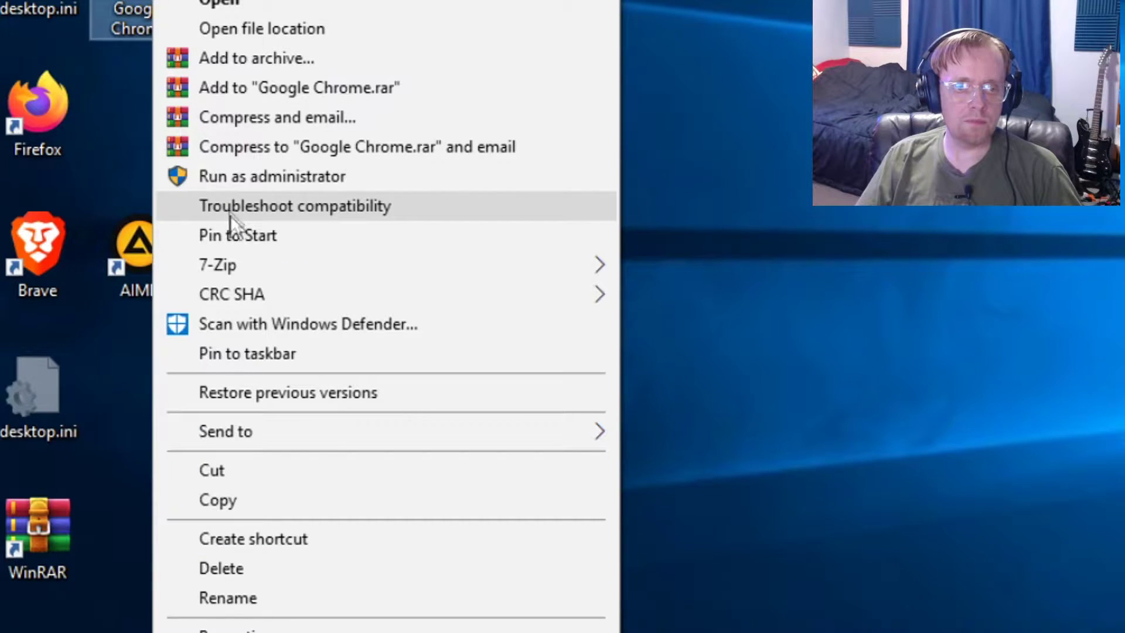
pyautogui.click(230, 235)
pyautogui.rightClick(87, 119)
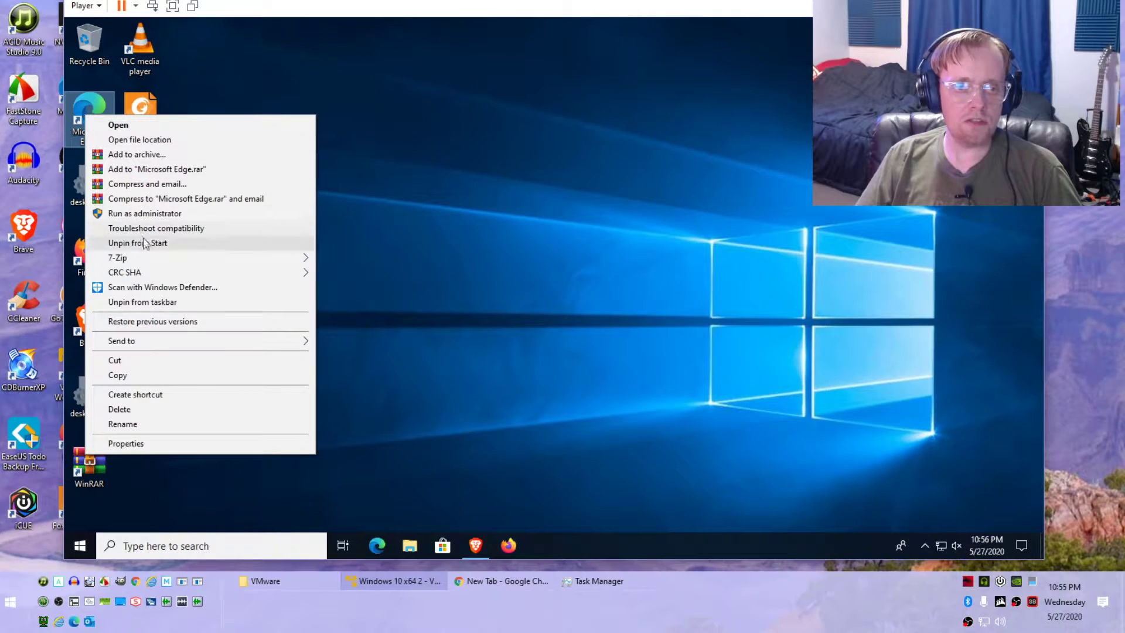
pyautogui.click(733, 341)
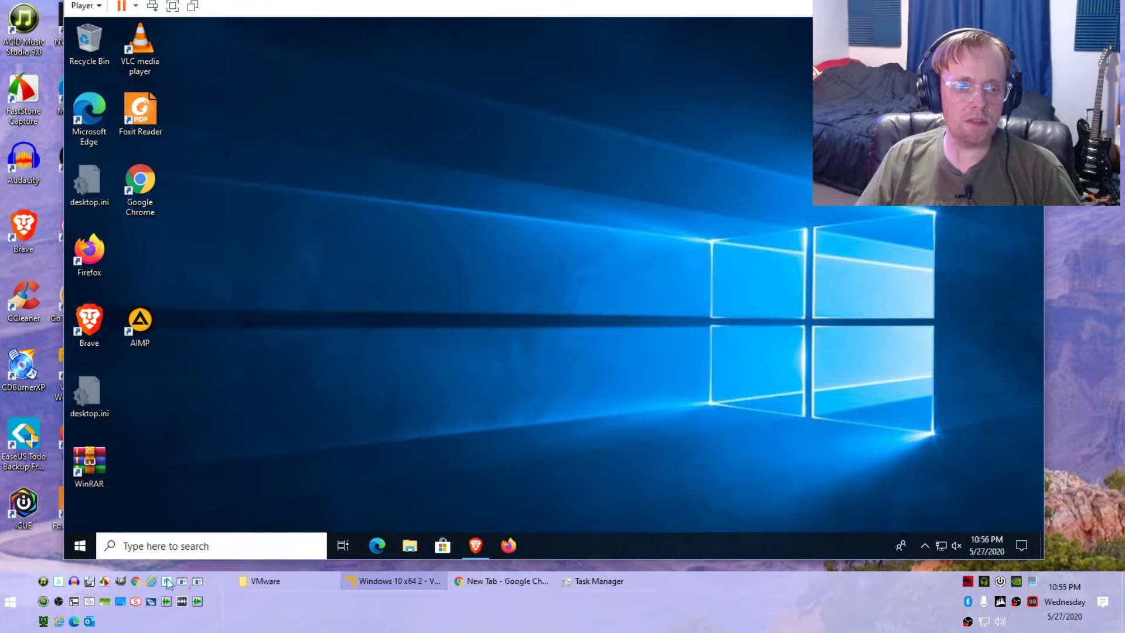
pyautogui.click(82, 548)
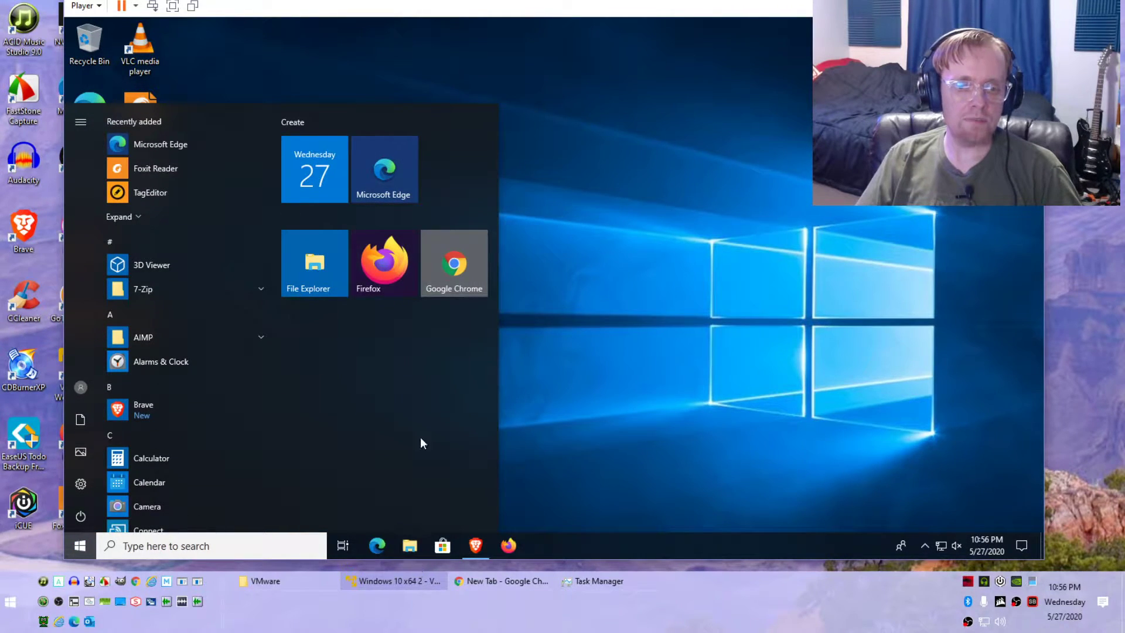
pyautogui.click(592, 339)
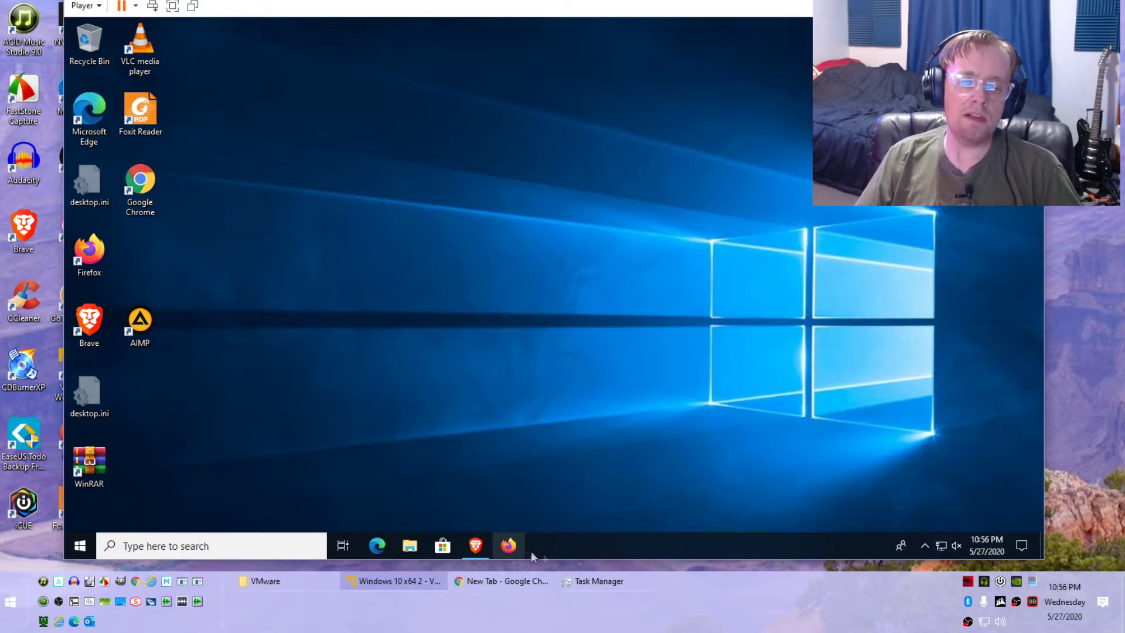
# Reduce the guest taskbar's search box to a search icon.
pyautogui.rightClick(575, 552)
pyautogui.moveTo(661, 287)
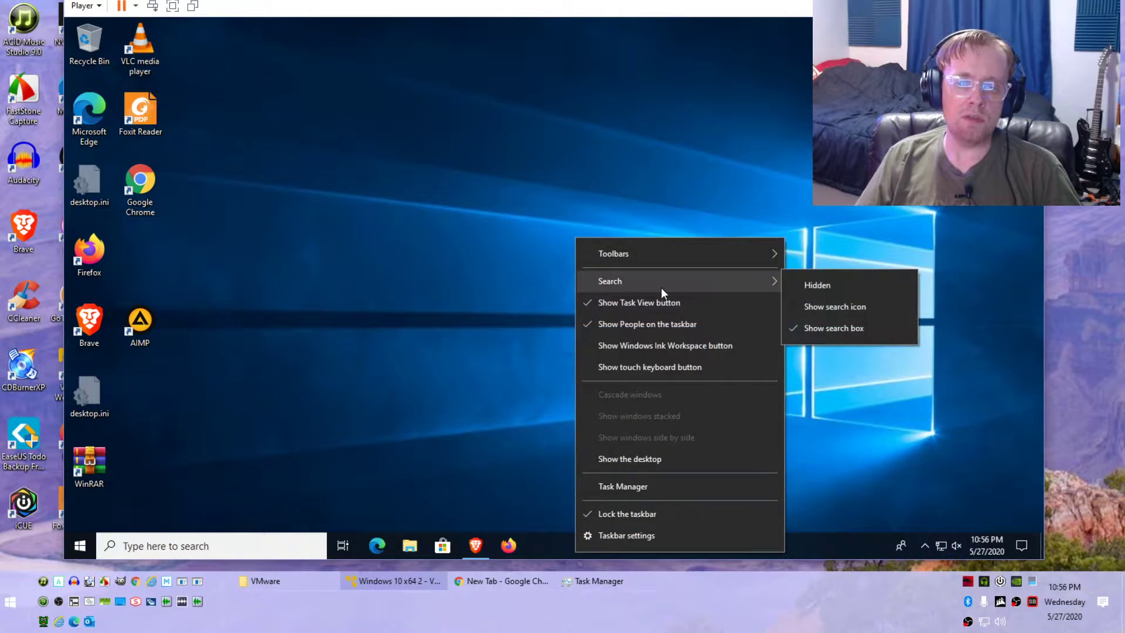
pyautogui.click(866, 307)
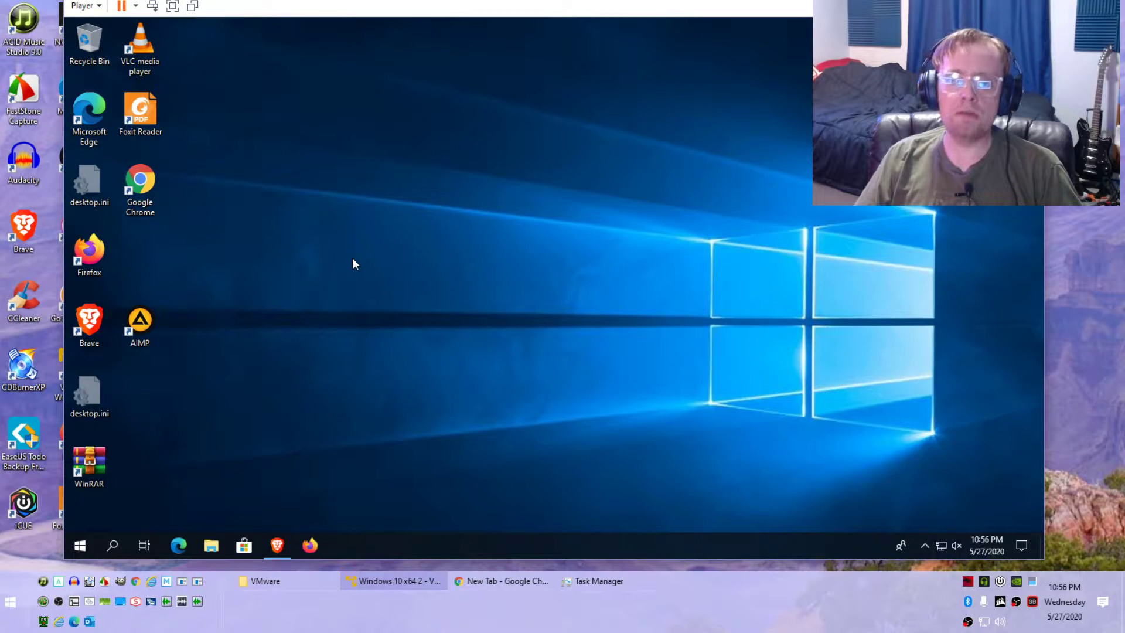
# Search for "firefox" directly from the Start menu.
pyautogui.press('super')
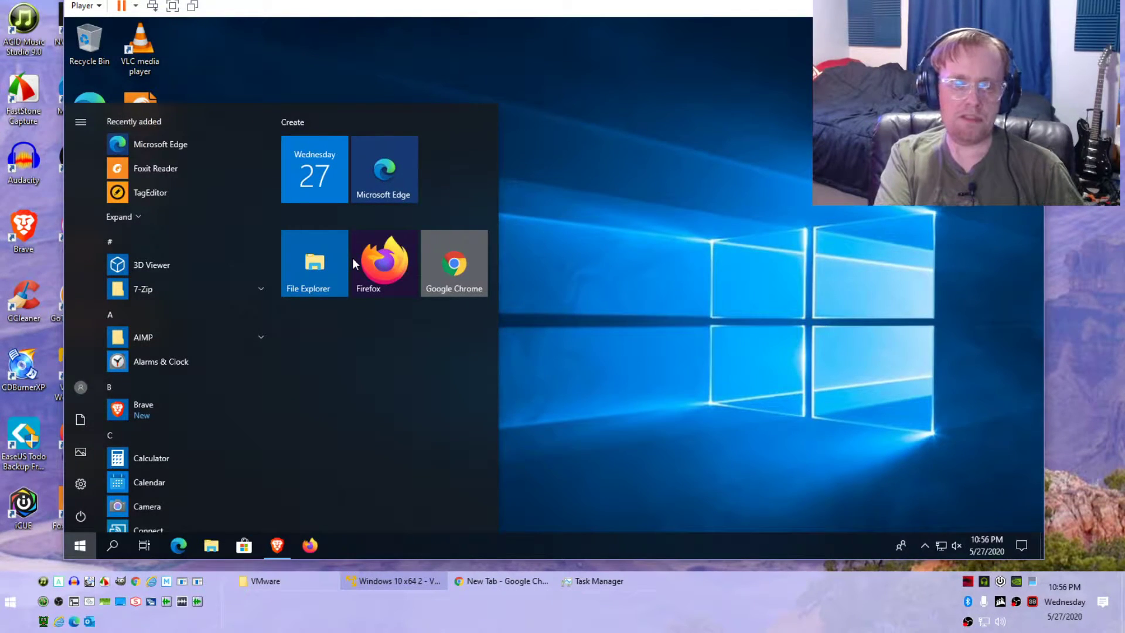
pyautogui.write('firefox')
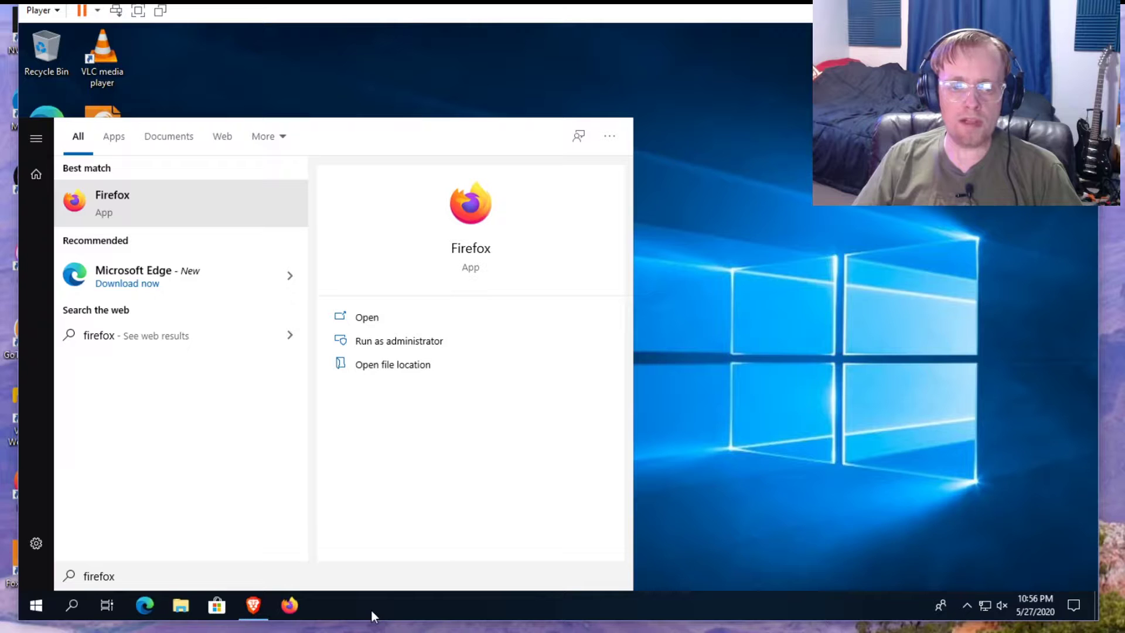
# Set the guest taskbar's Search option to Hidden.
pyautogui.rightClick(420, 603)
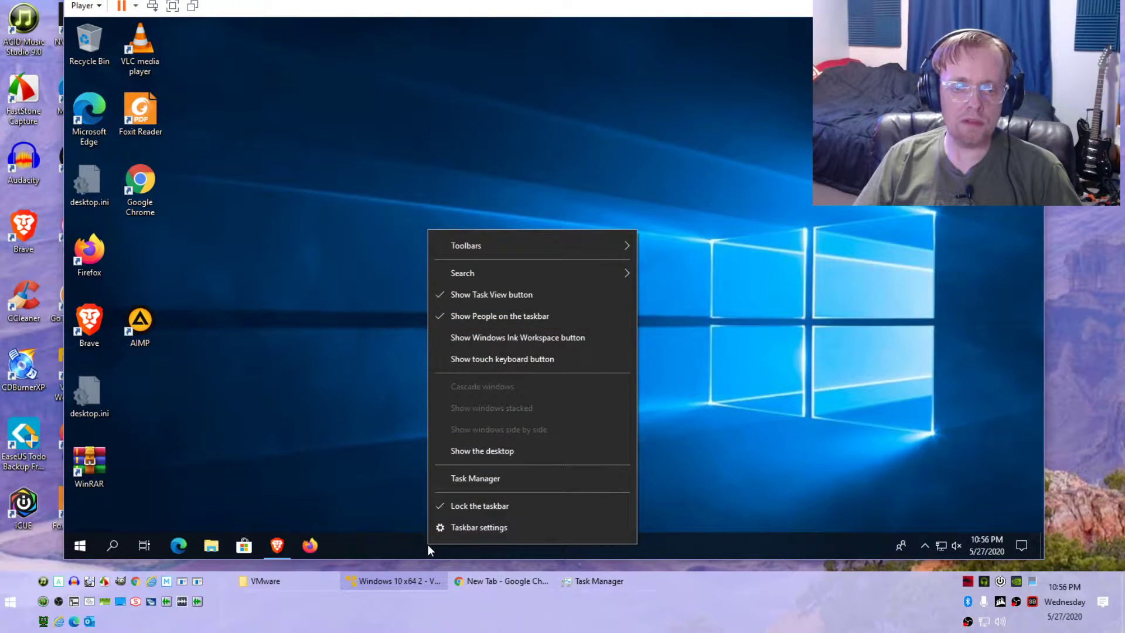
pyautogui.moveTo(504, 273)
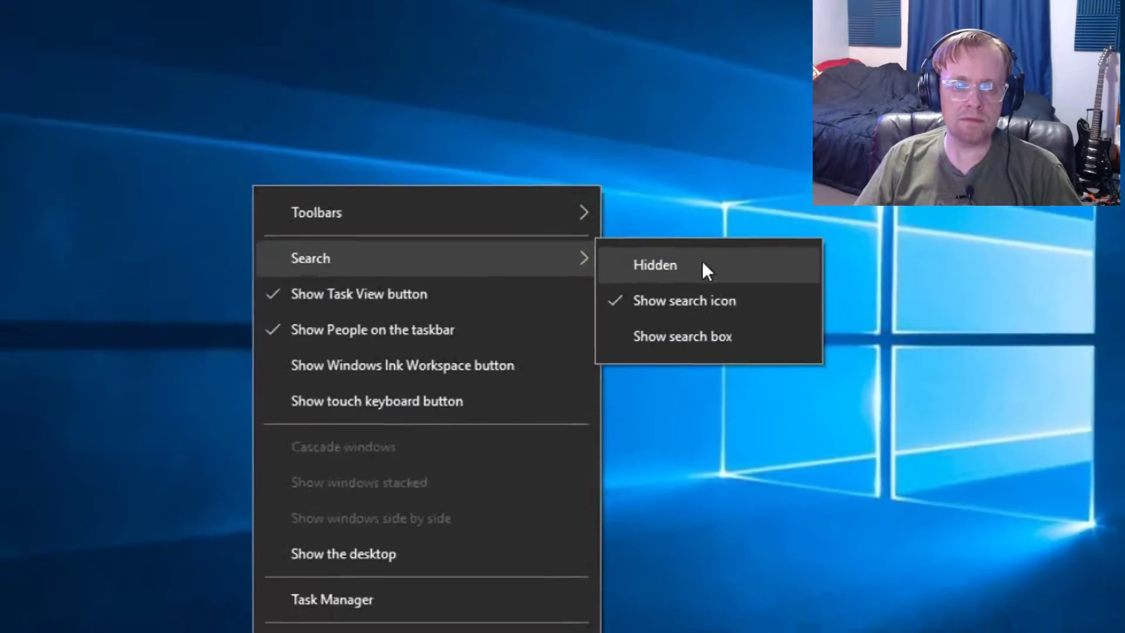
pyautogui.click(697, 240)
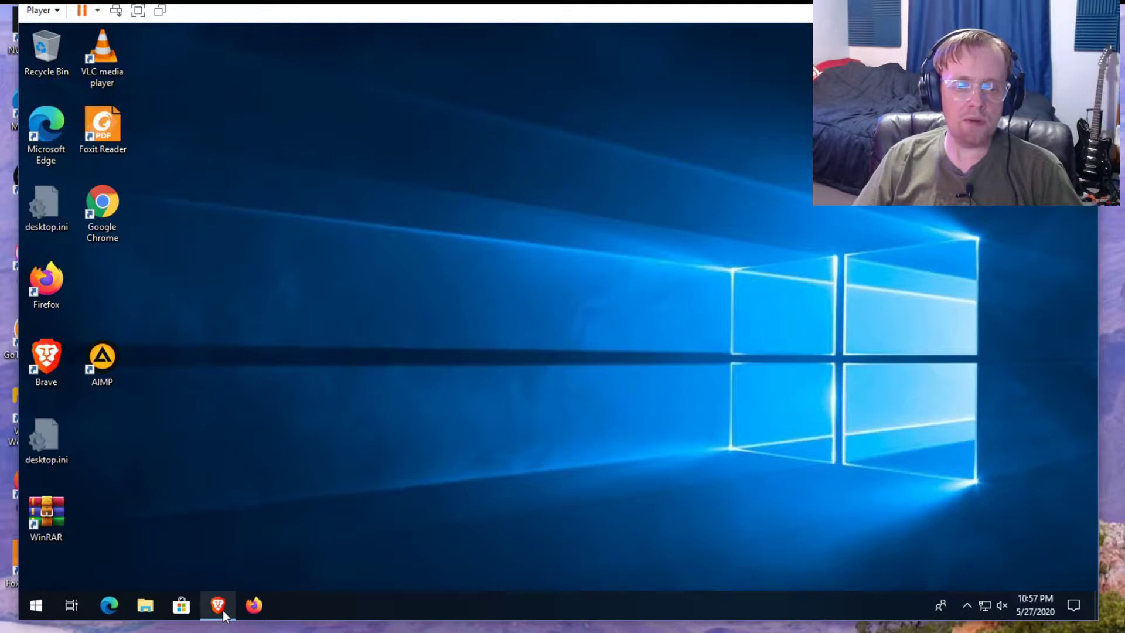
# Open Firefox, bring back the Brave window, and move Brave aside so both windows show.
pyautogui.click(262, 609)
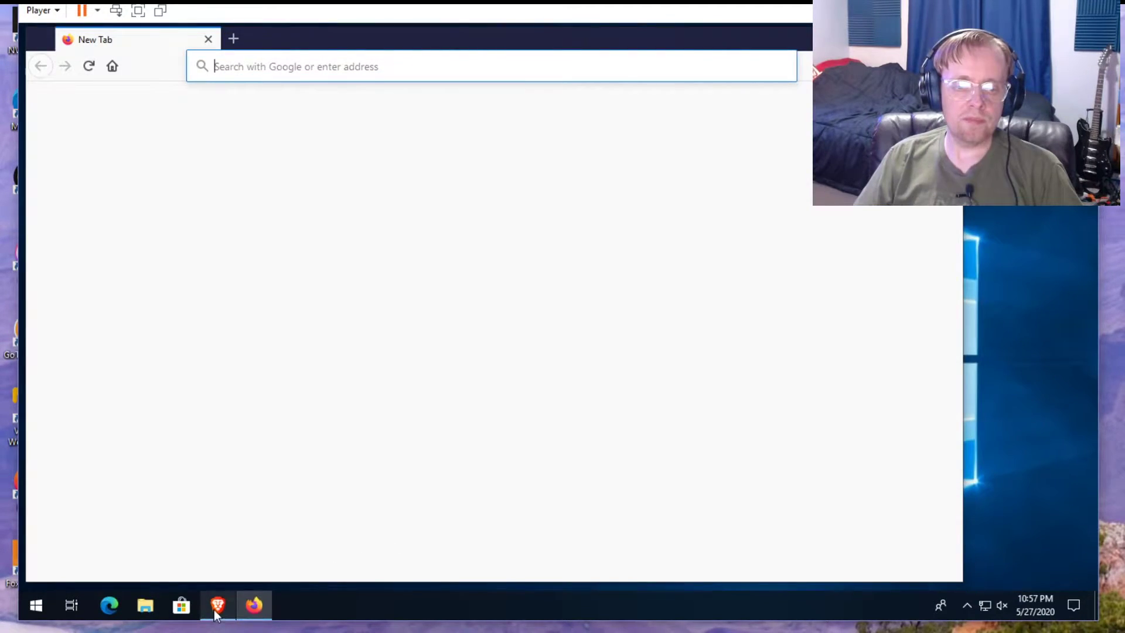
pyautogui.click(218, 605)
pyautogui.moveTo(279, 51); pyautogui.dragTo(408, 76)
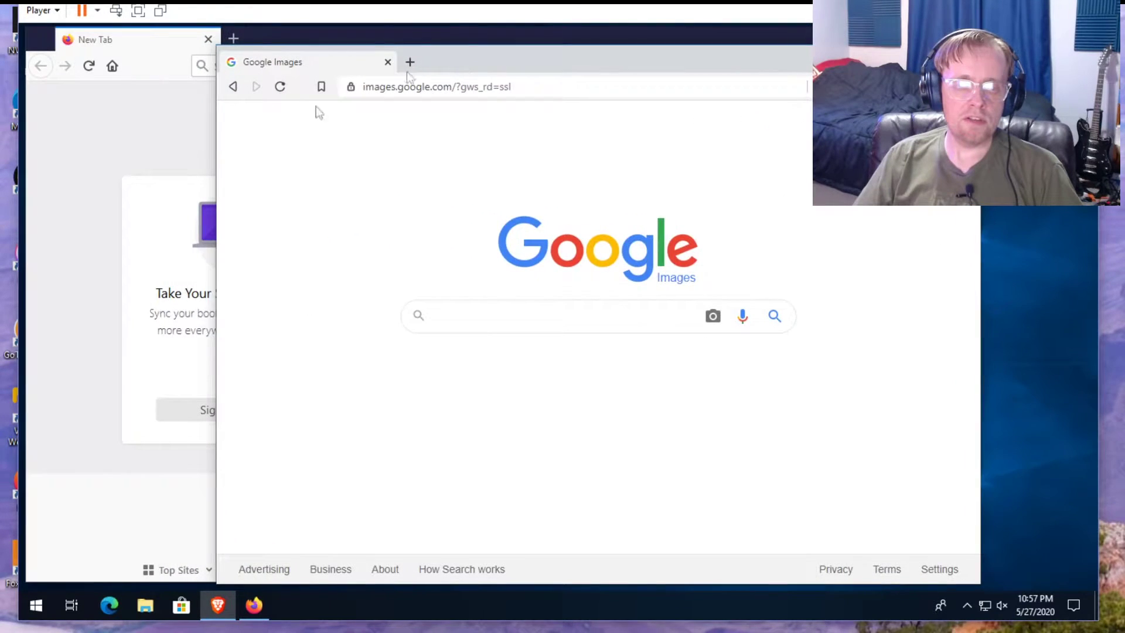
# View the open windows in Task View and return to the desktop, once from the taskbar and once from the keyboard.
pyautogui.click(77, 610)
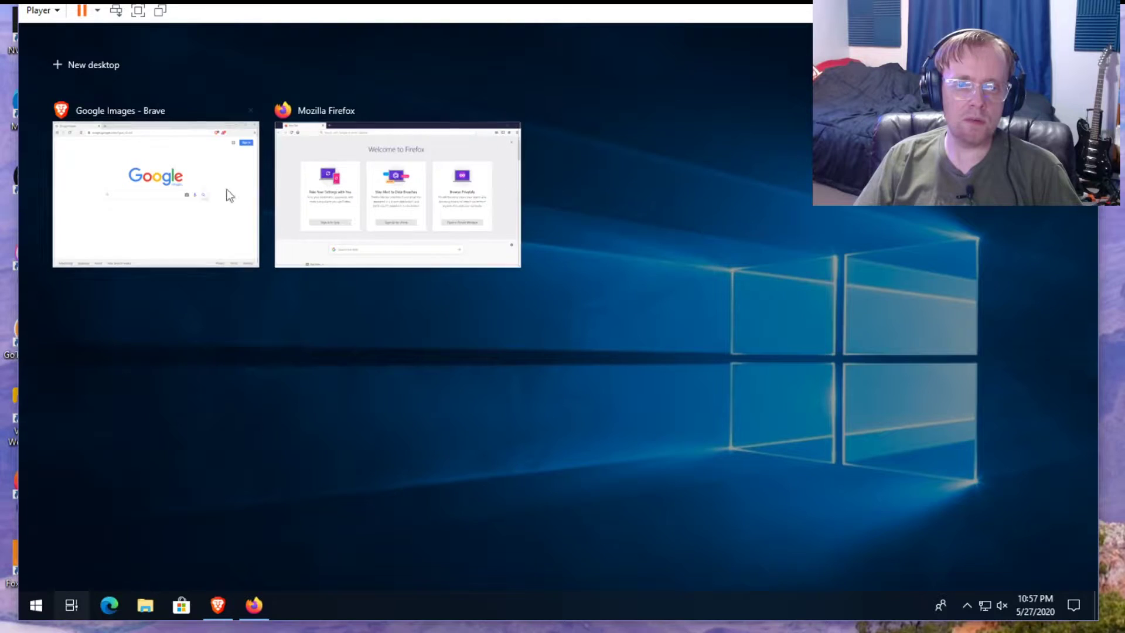
pyautogui.click(248, 447)
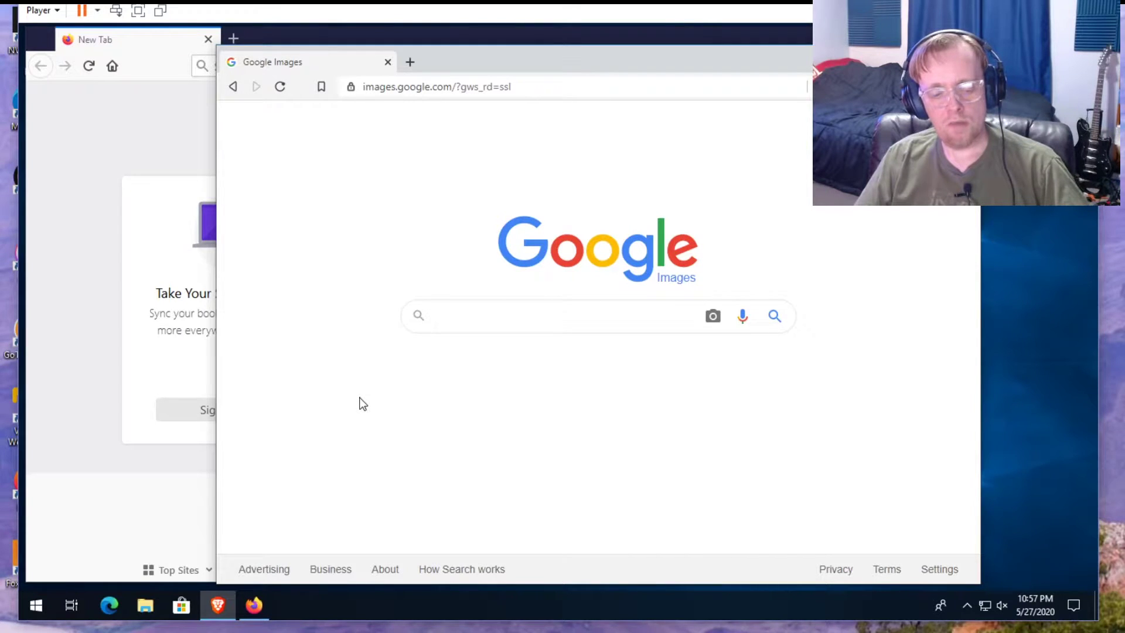
pyautogui.press('super+Tab')
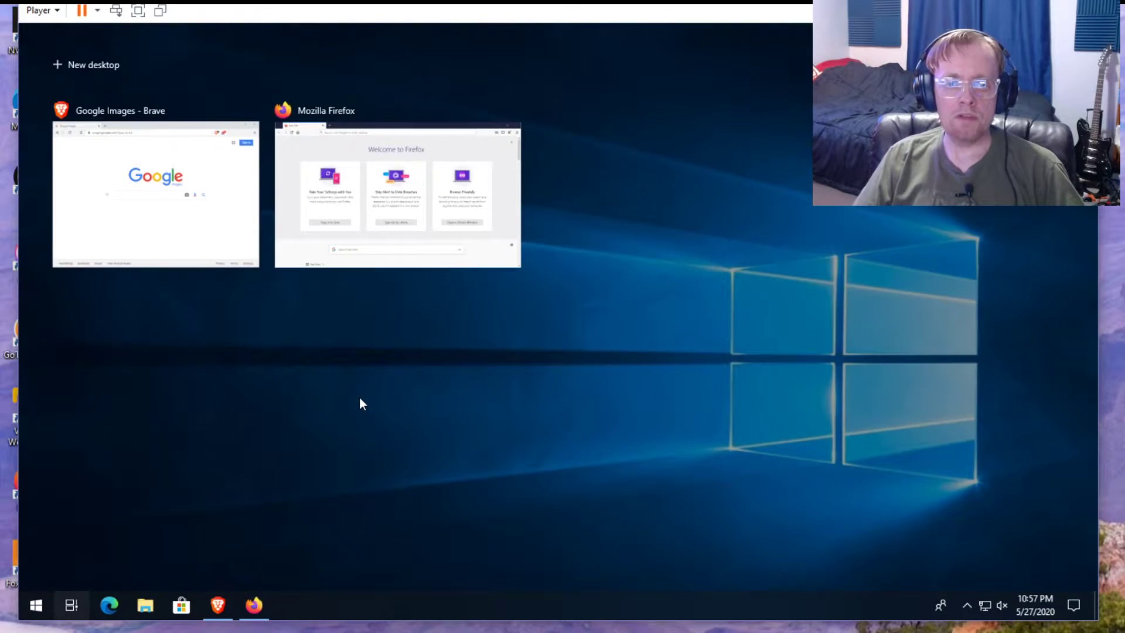
pyautogui.press('super+Tab')
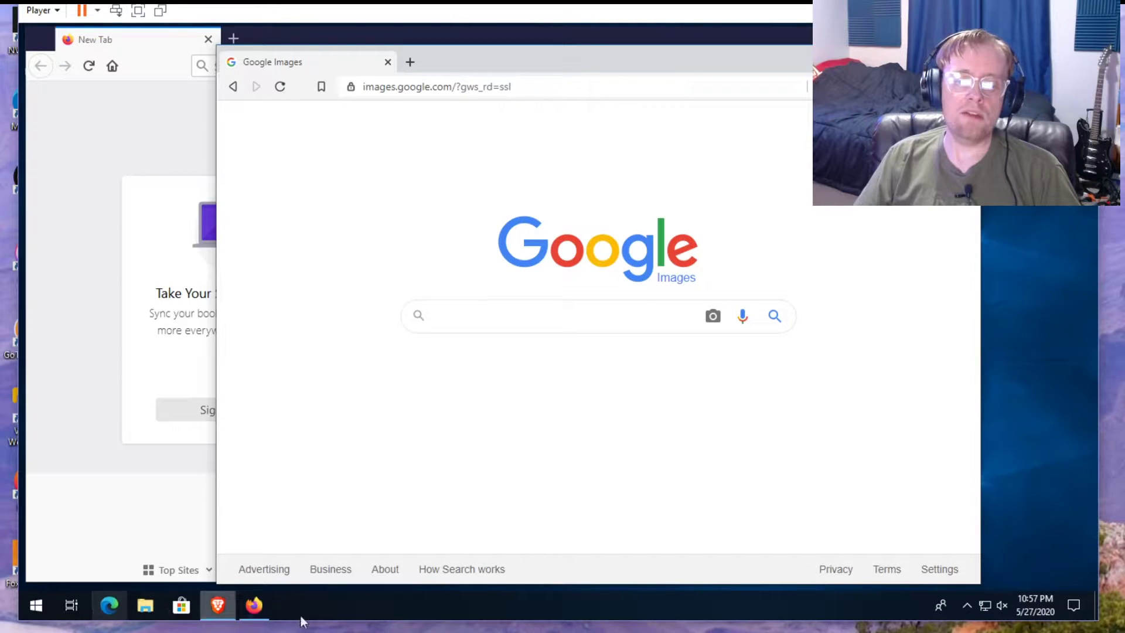
# Remove the Task View button from the guest's taskbar.
pyautogui.rightClick(322, 610)
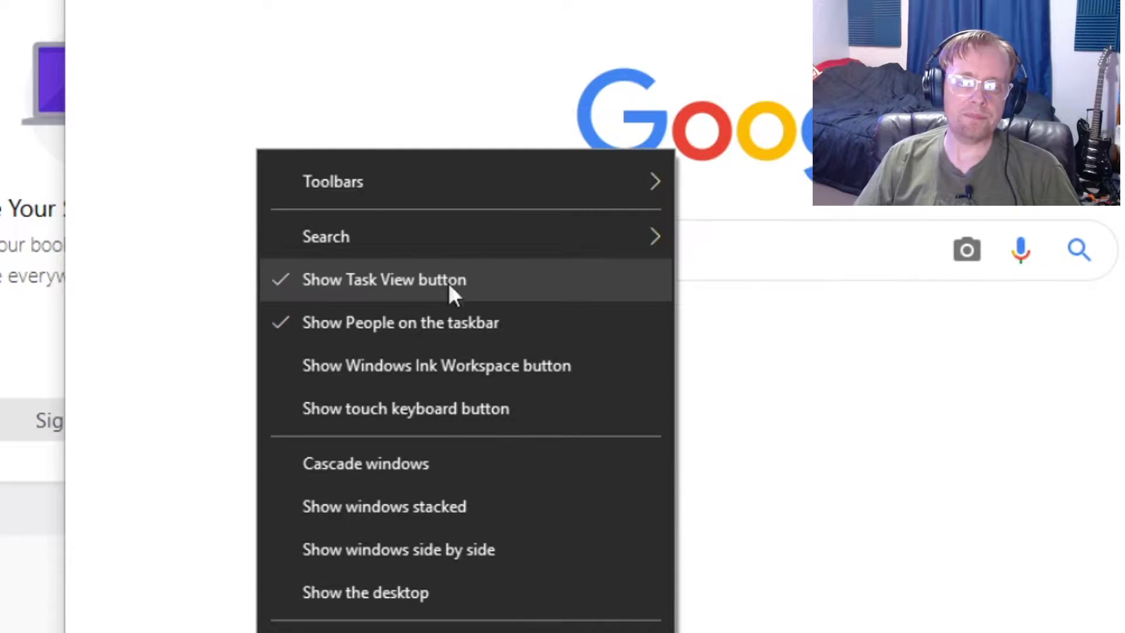
pyautogui.click(463, 282)
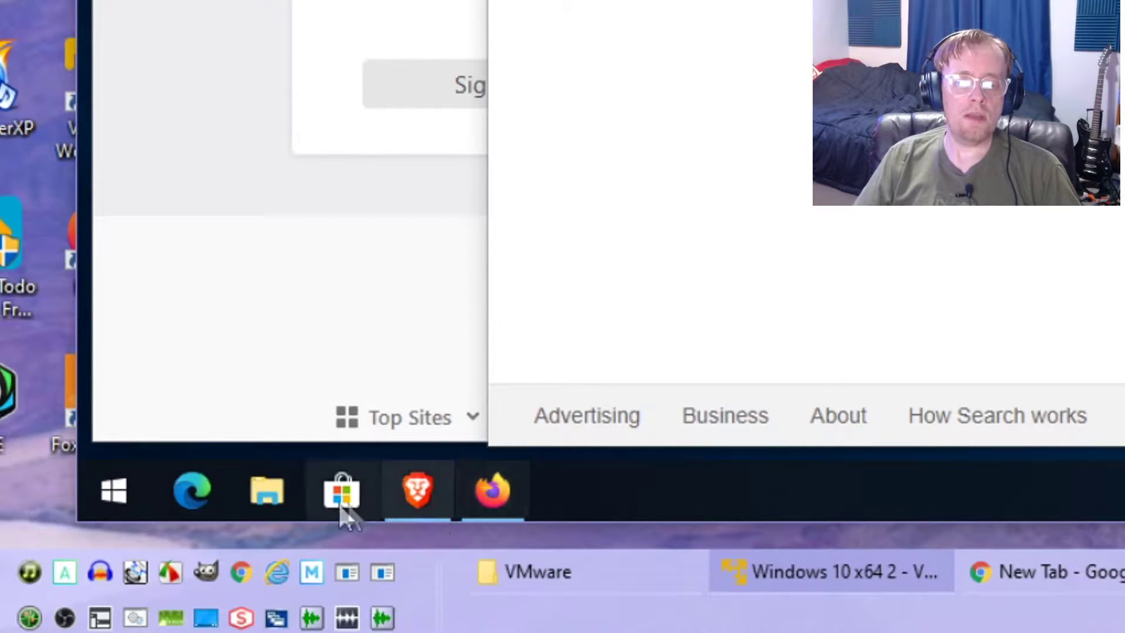
# Open a File Explorer window and go to the Local Disk (C:) drive.
pyautogui.click(271, 498)
pyautogui.click(277, 503)
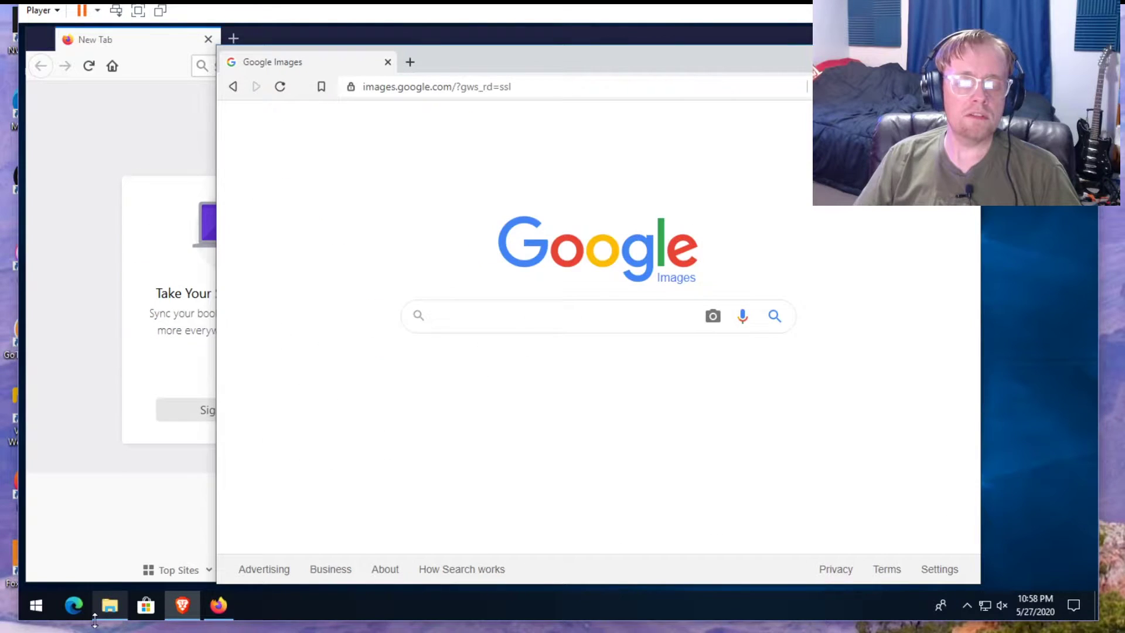
pyautogui.press('super+e')
pyautogui.hotkey('alt', 'd')
pyautogui.write('c')
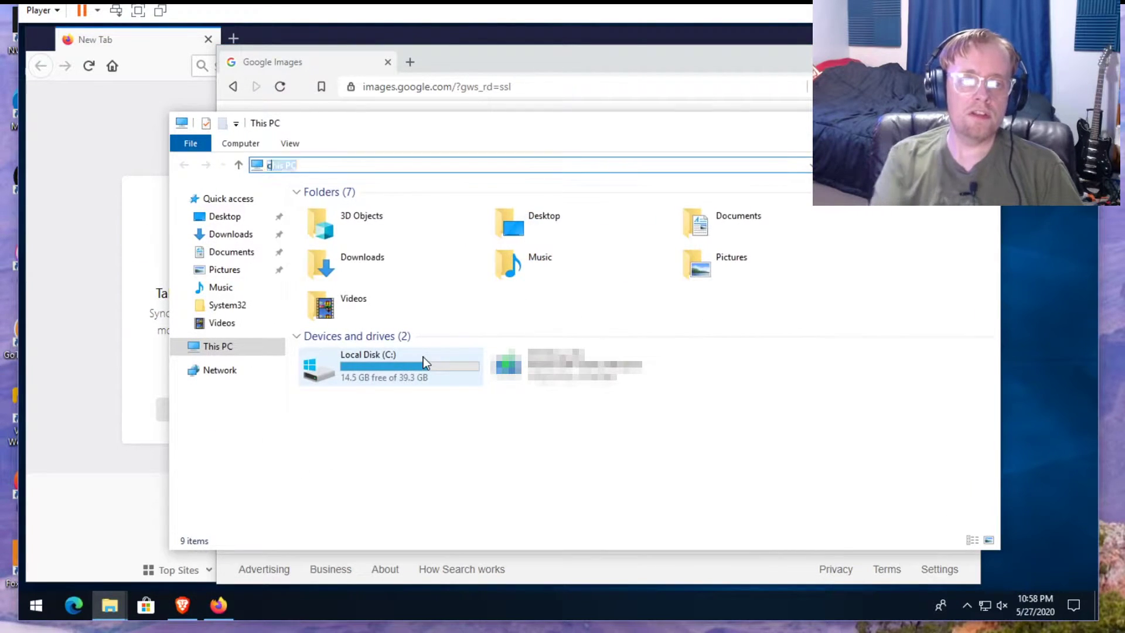
pyautogui.press('Return')
# Open a second File Explorer window and go to the network folder \\MILLENNIUM\apps\.
pyautogui.press('super+e')
pyautogui.hotkey('alt', 'd')
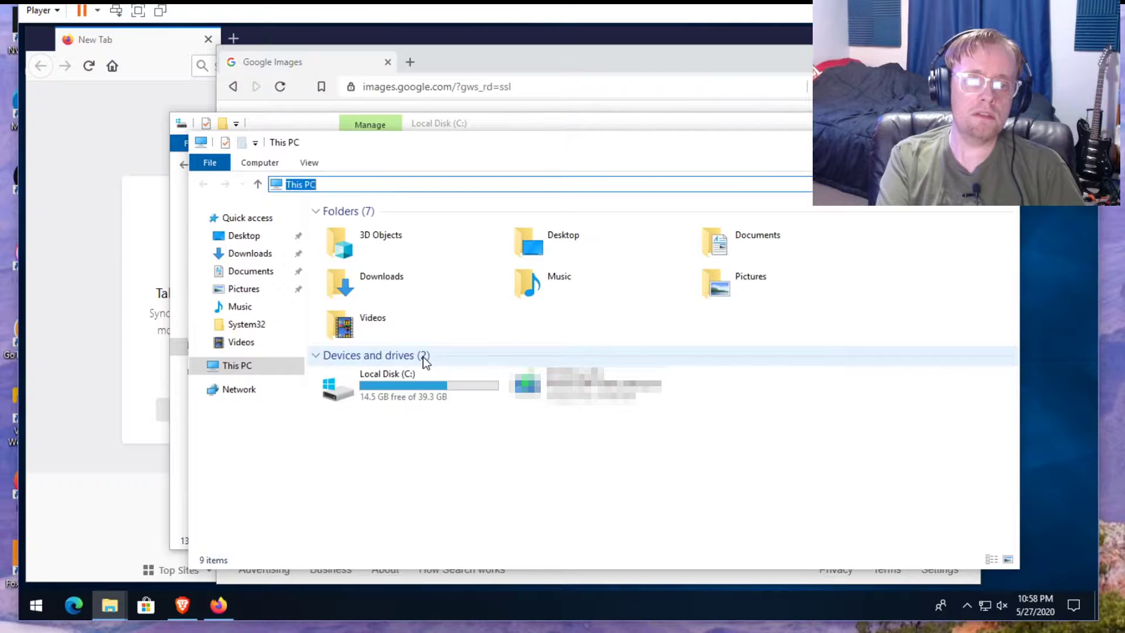
pyautogui.write('\\\\MILLENNIUM\\apps\\')
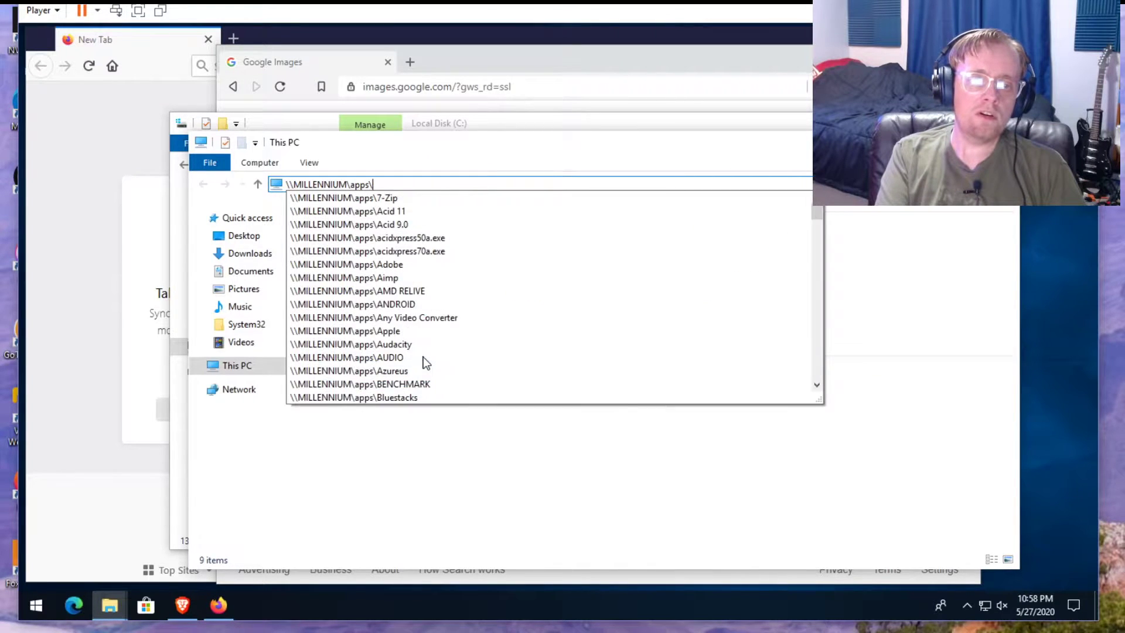
pyautogui.press('Return')
# Open a third File Explorer window at This PC and select the drive beside Local Disk (C:).
pyautogui.press('super+e')
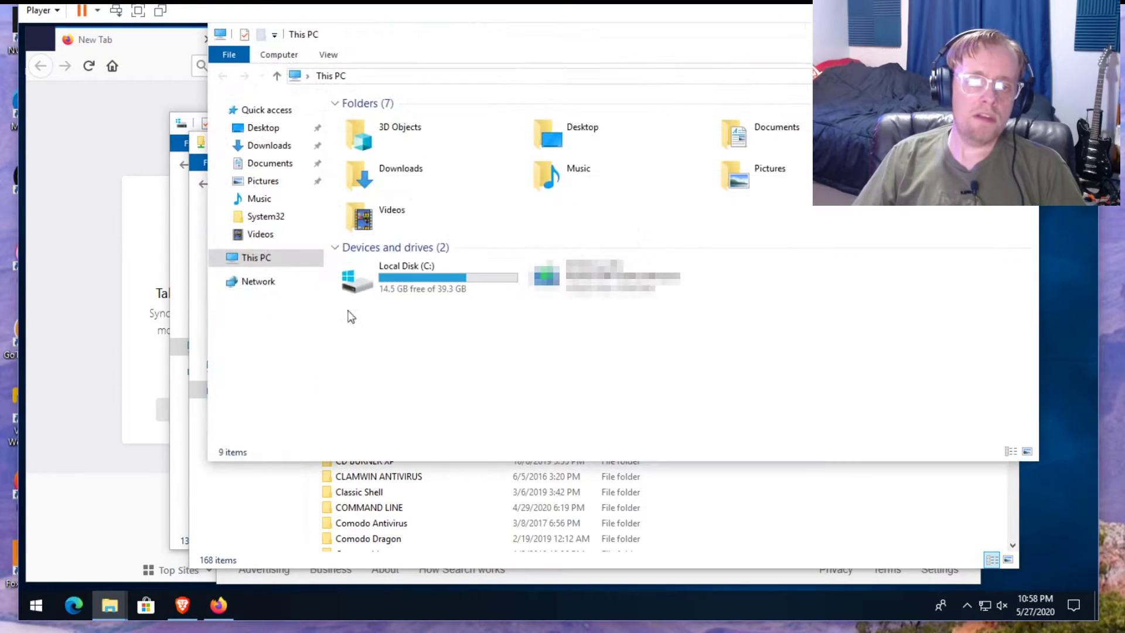
pyautogui.click(542, 278)
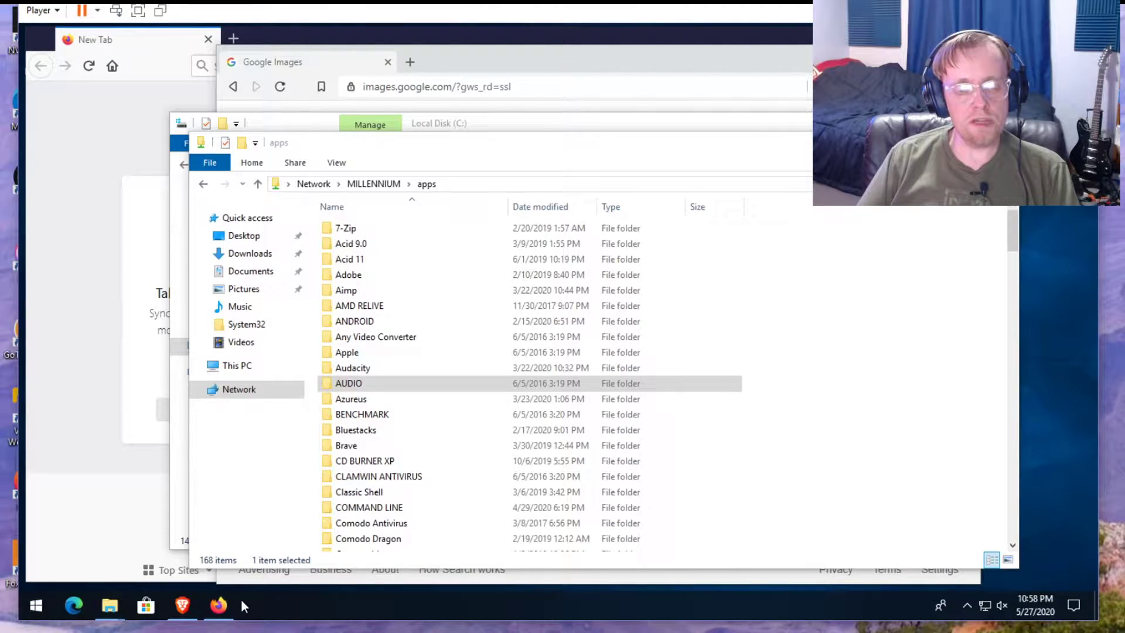
# Unlock the guest's taskbar and enlarge it upward to a height of two rows.
pyautogui.rightClick(330, 604)
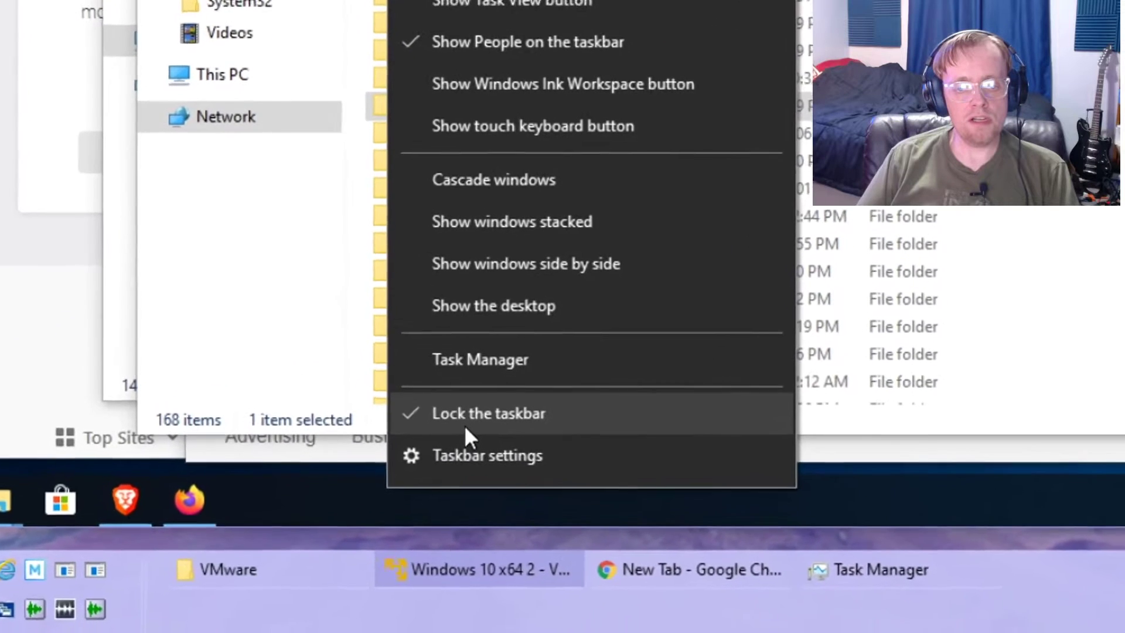
pyautogui.click(466, 429)
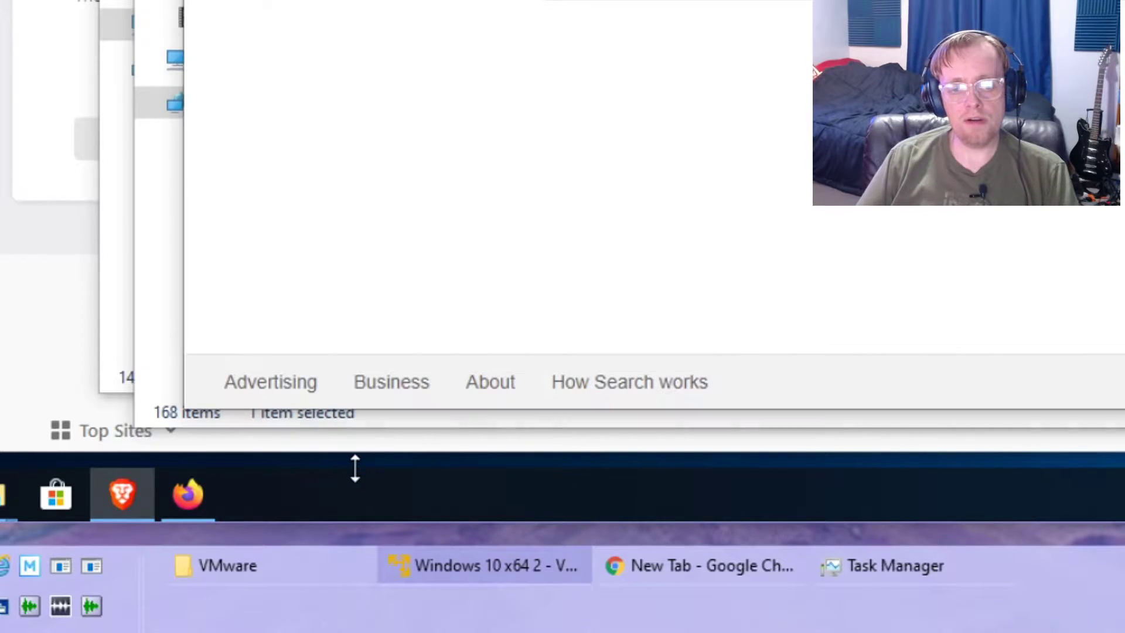
pyautogui.moveTo(355, 469); pyautogui.dragTo(375, 402)
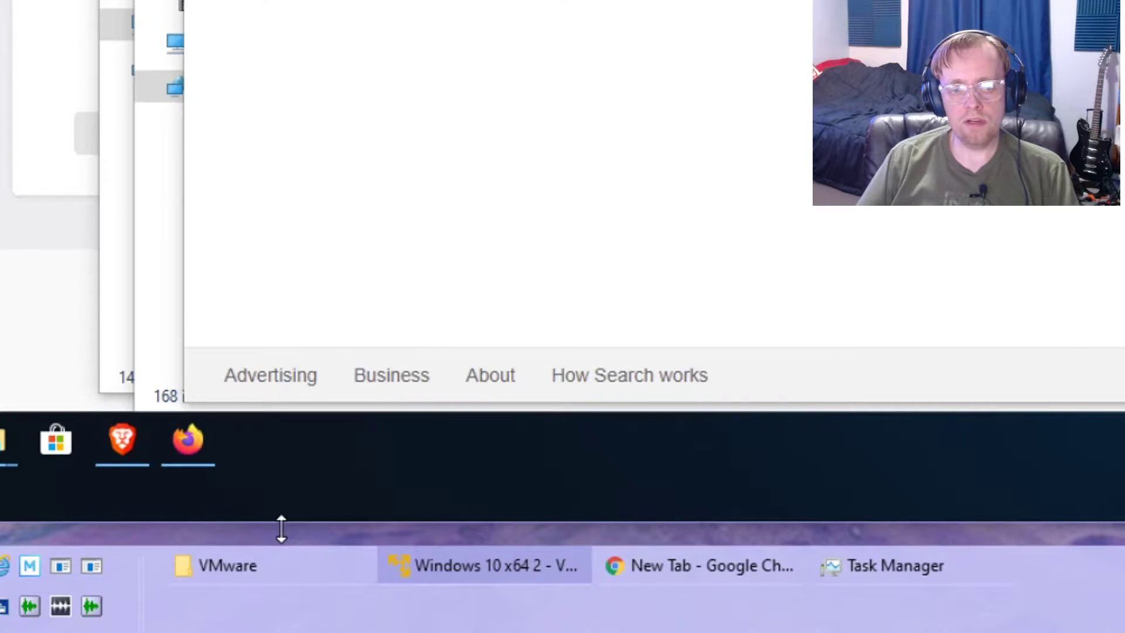
# Open the guest's Taskbar settings and turn on small taskbar buttons.
pyautogui.rightClick(327, 468)
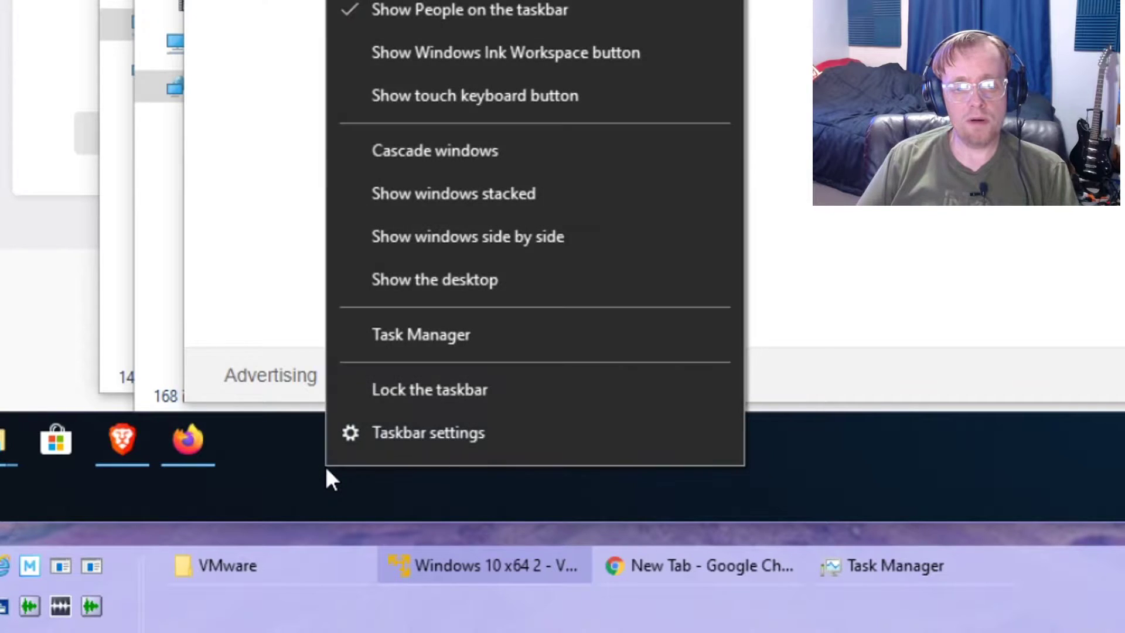
pyautogui.click(533, 430)
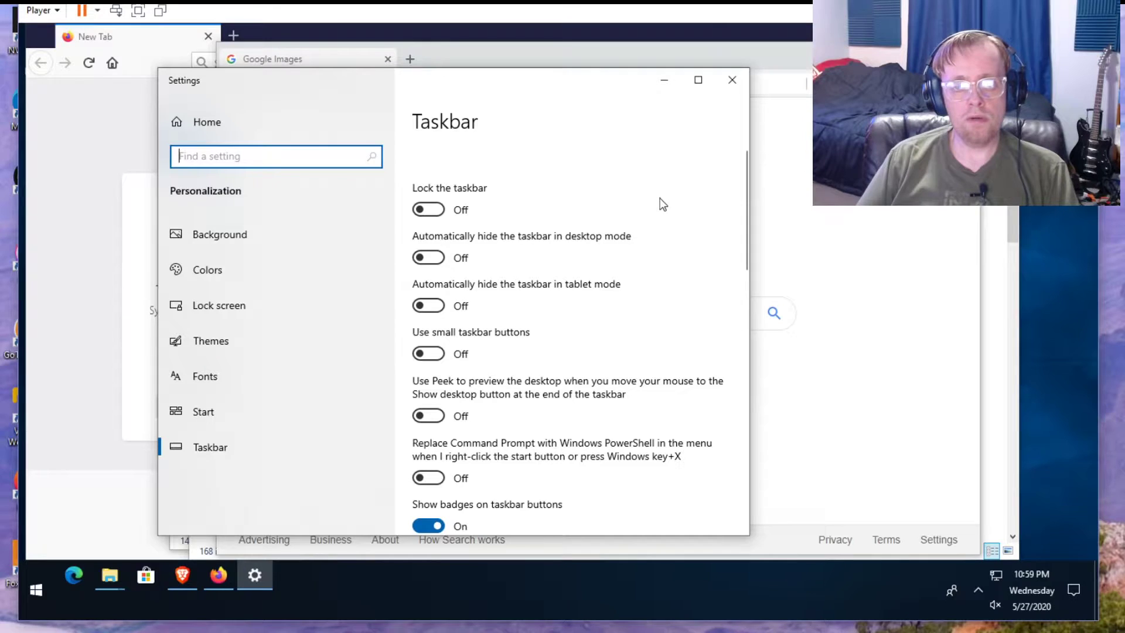
pyautogui.click(430, 355)
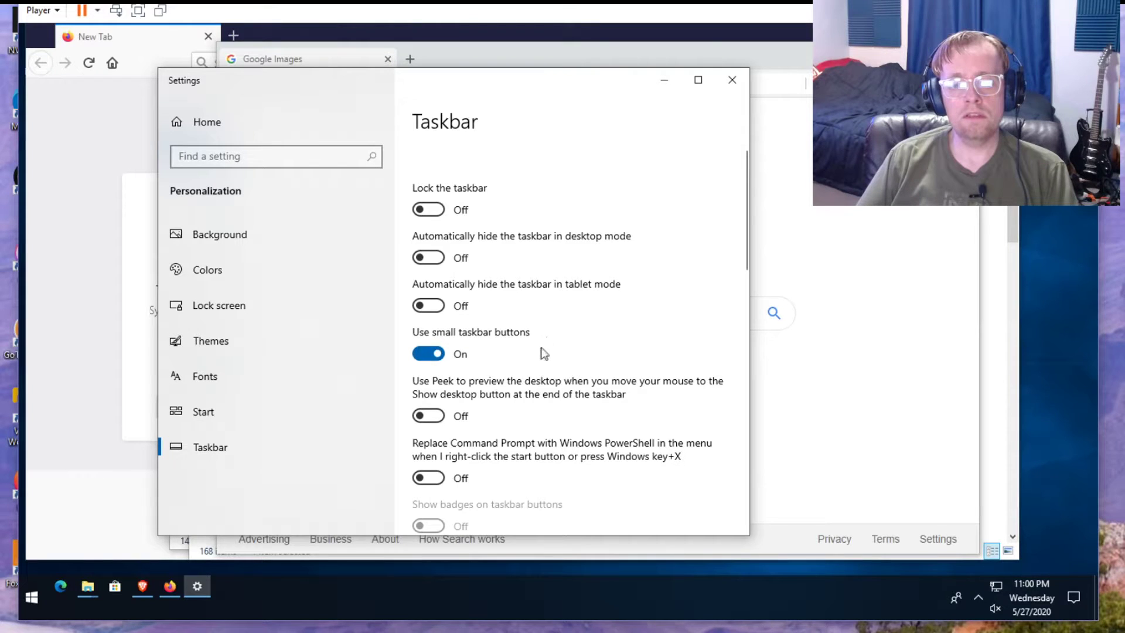
# Widen the Settings window and set Combine taskbar buttons to When taskbar is full.
pyautogui.scroll(-3, 540, 351)
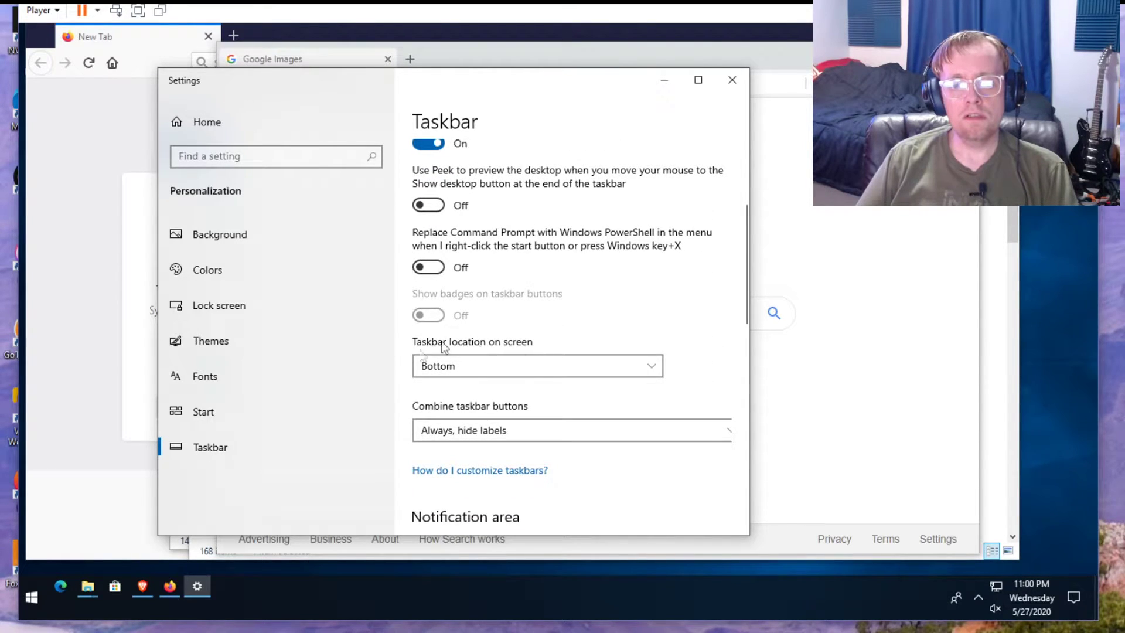
pyautogui.scroll(-1, 491, 409)
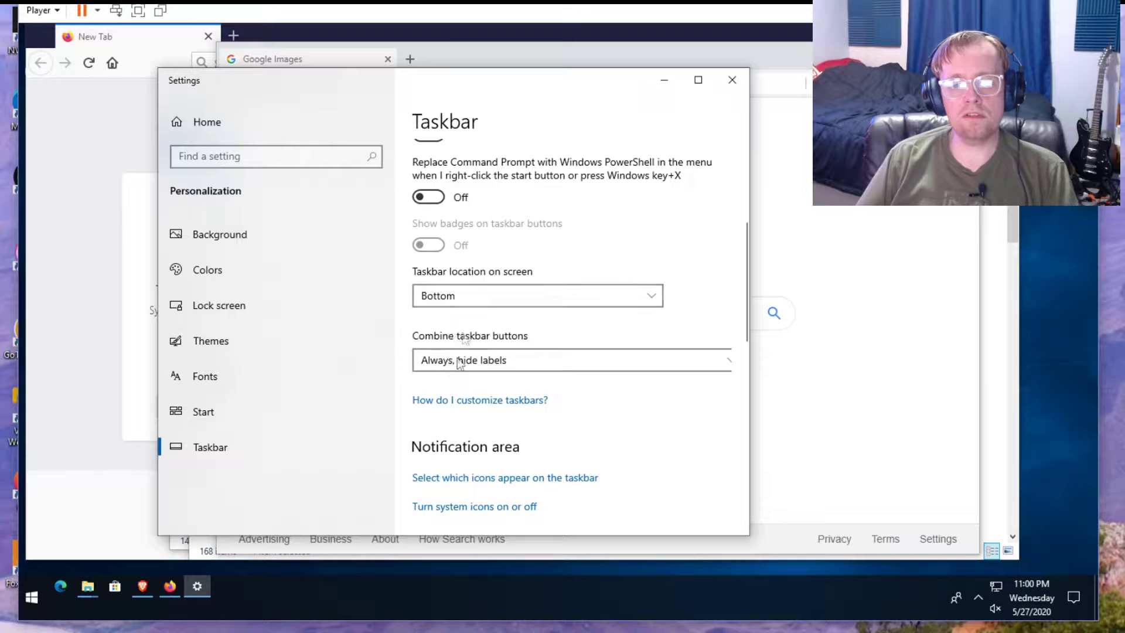
pyautogui.moveTo(753, 234); pyautogui.dragTo(835, 235)
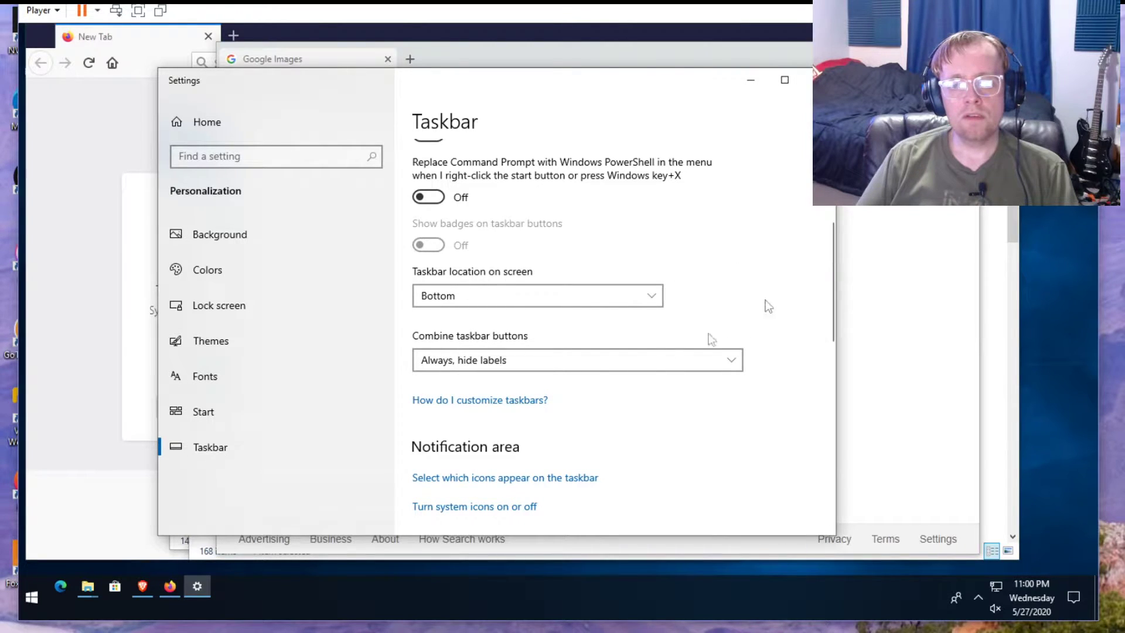
pyautogui.click(440, 363)
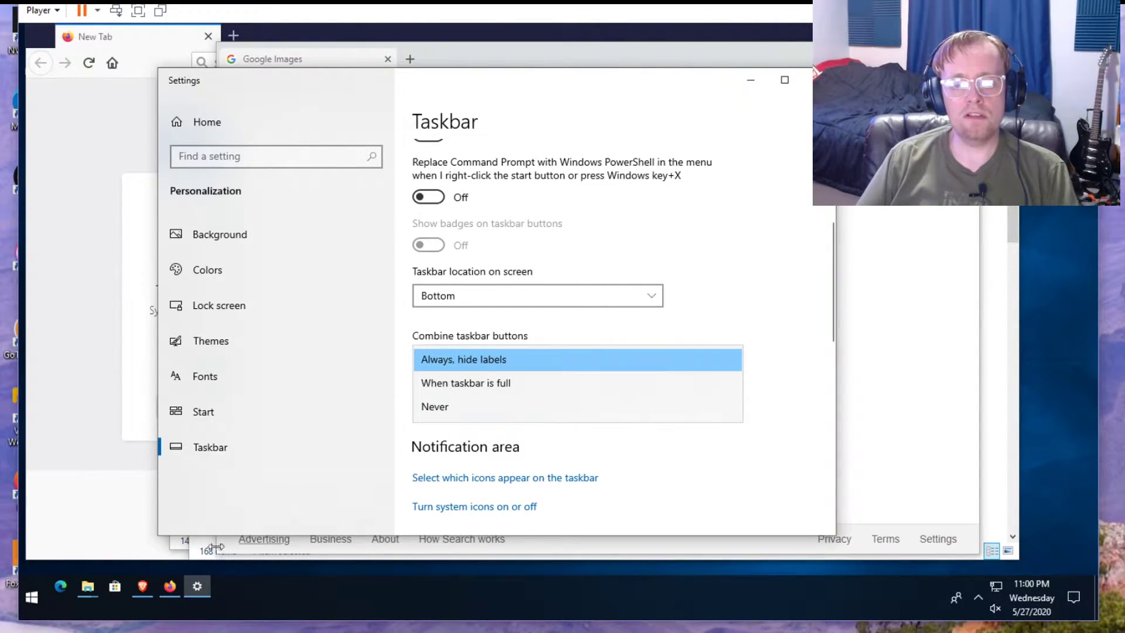
pyautogui.click(482, 385)
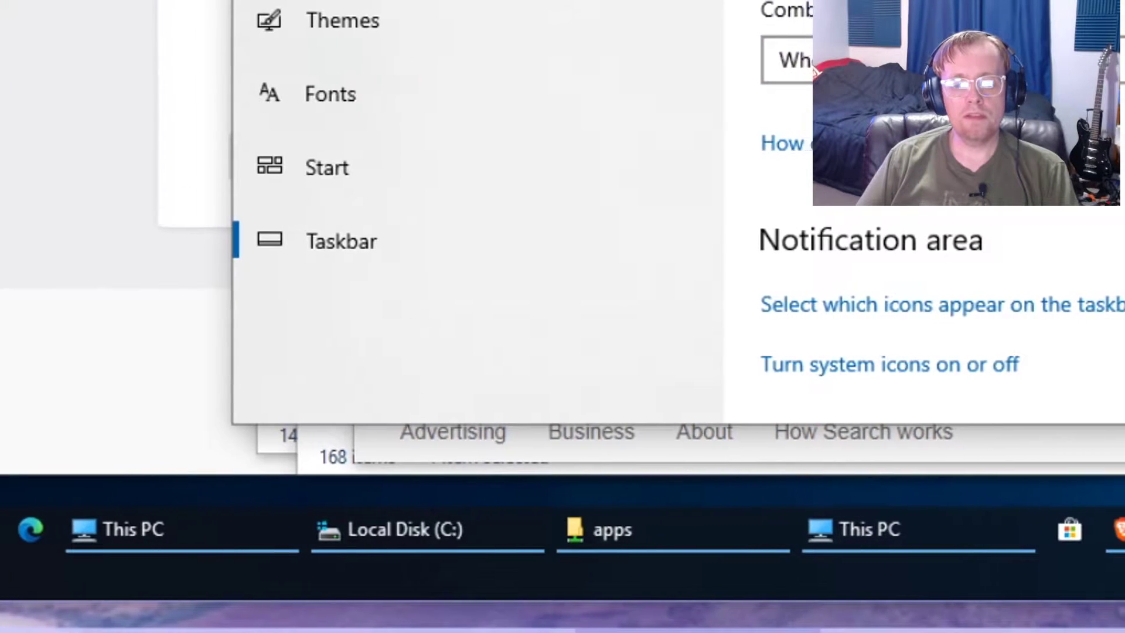
# Switch Combine taskbar buttons to Always, hide labels for comparison and return it to When taskbar is full.
pyautogui.click(967, 52)
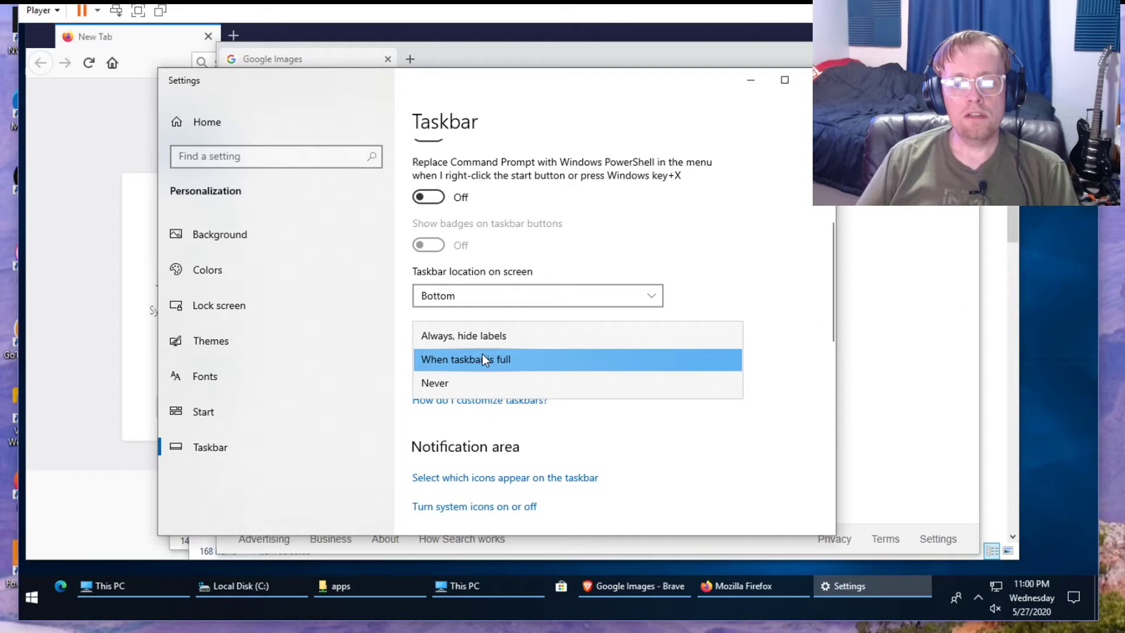
pyautogui.click(515, 338)
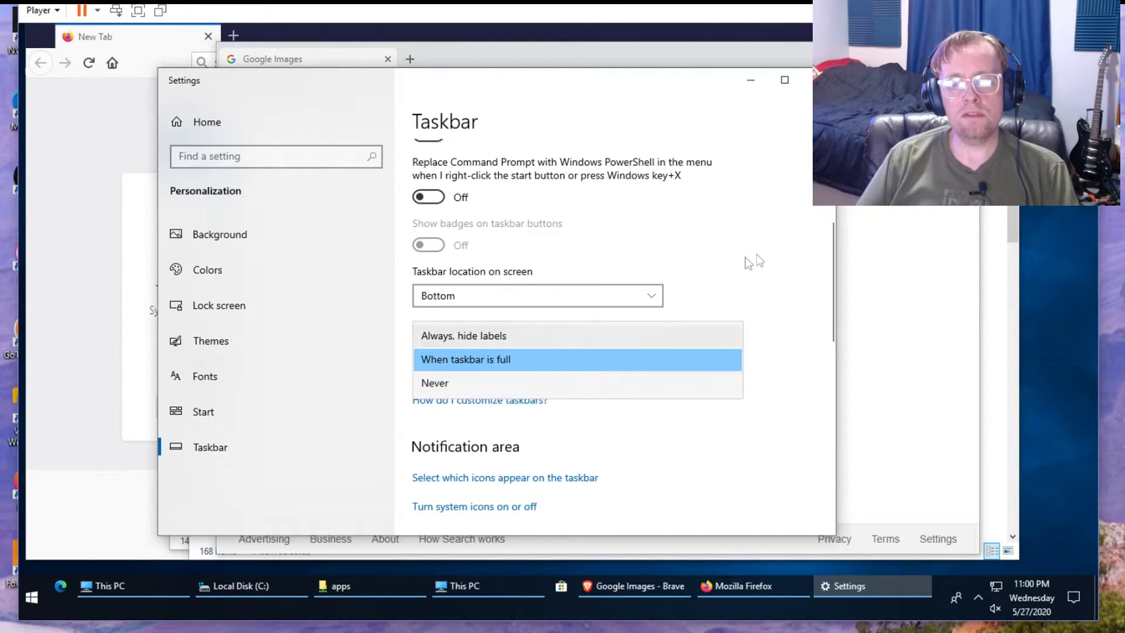
pyautogui.click(527, 361)
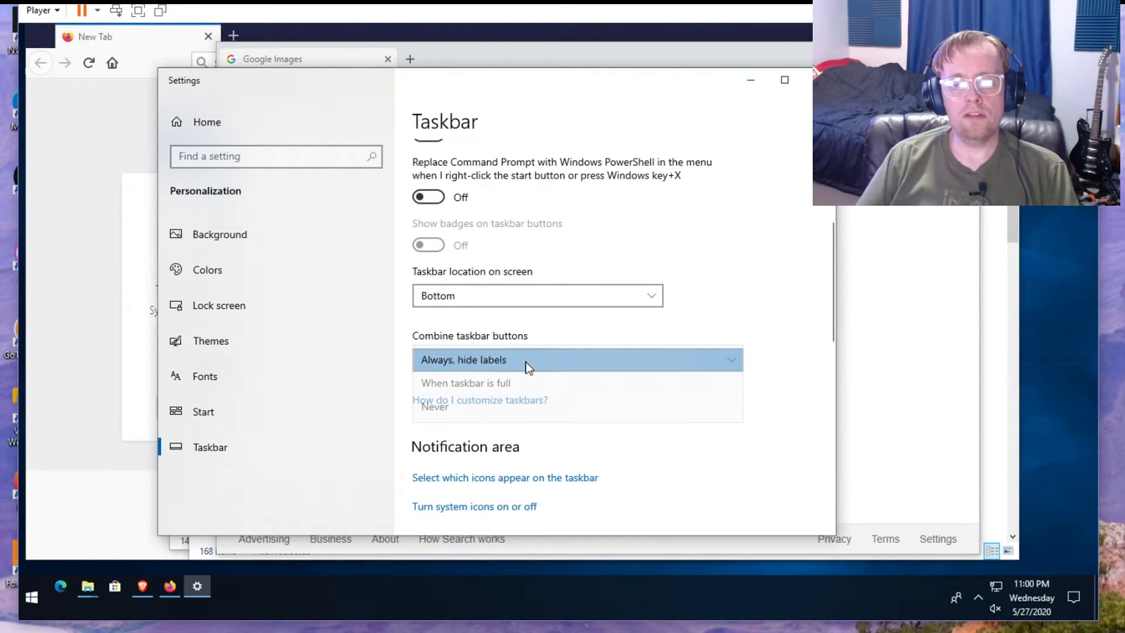
pyautogui.click(508, 386)
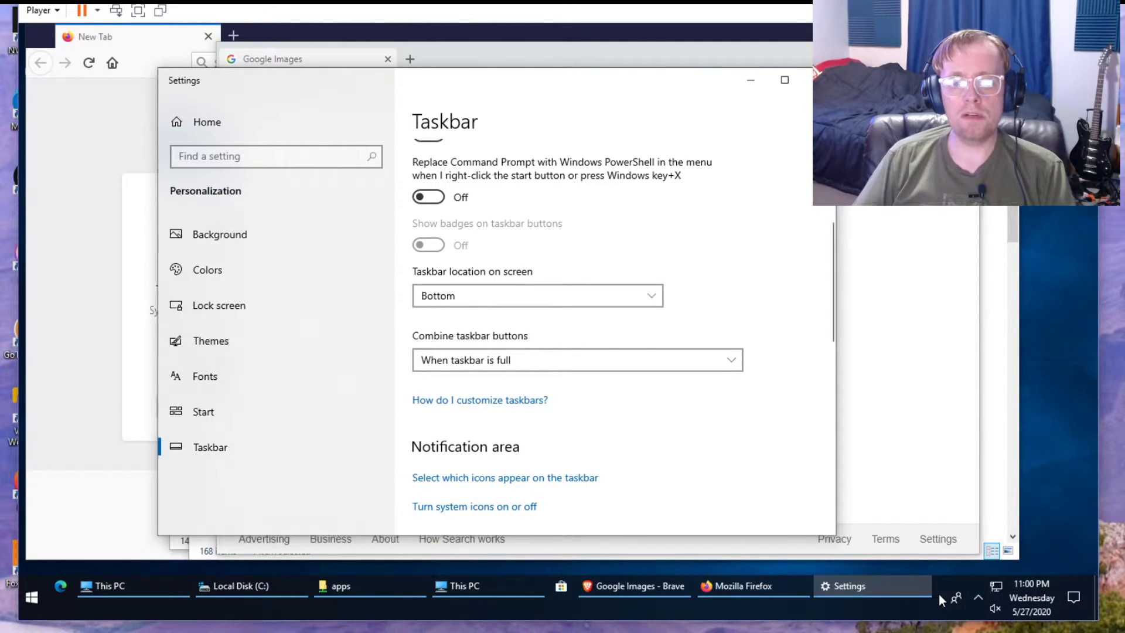
# Examine the hidden notification area icons in the guest's taskbar overflow.
pyautogui.scroll(-1, 771, 282)
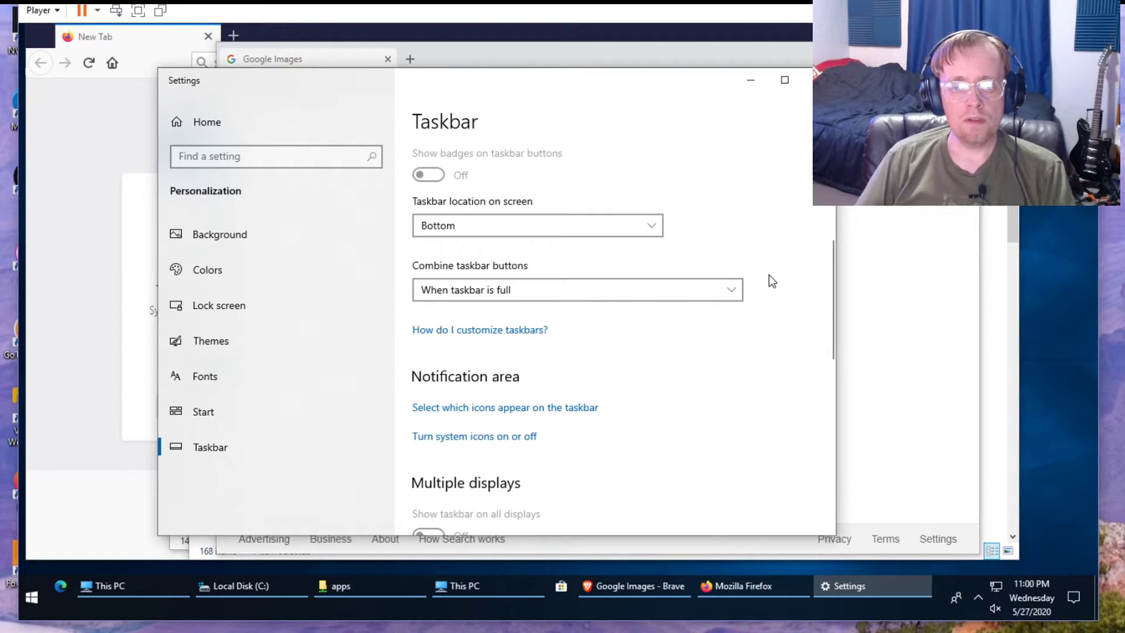
pyautogui.scroll(-1, 768, 275)
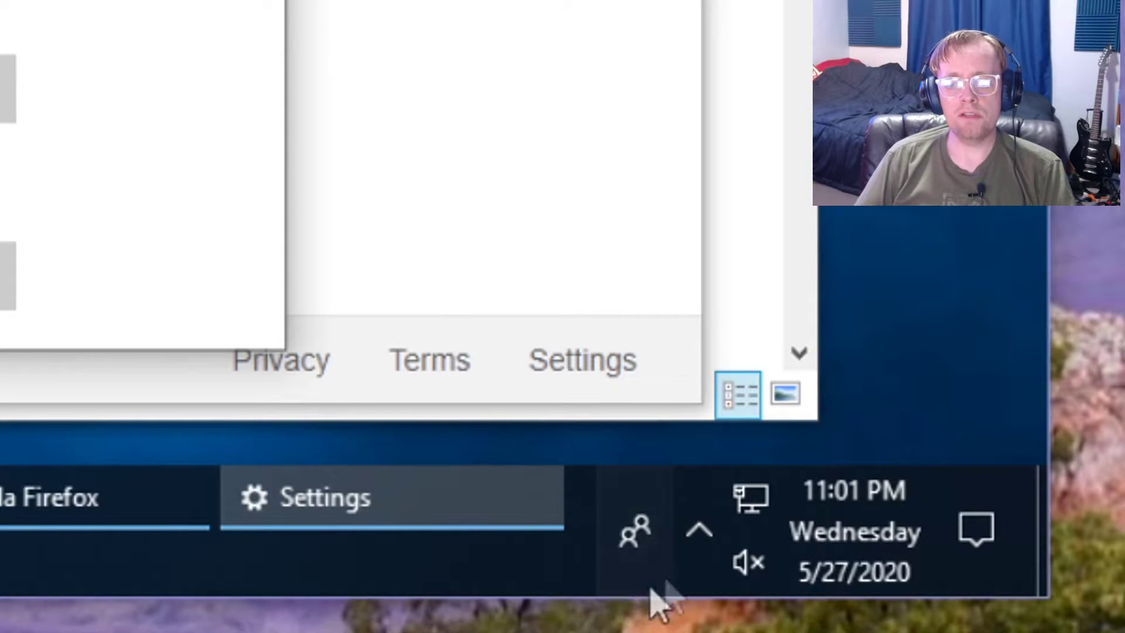
pyautogui.click(709, 553)
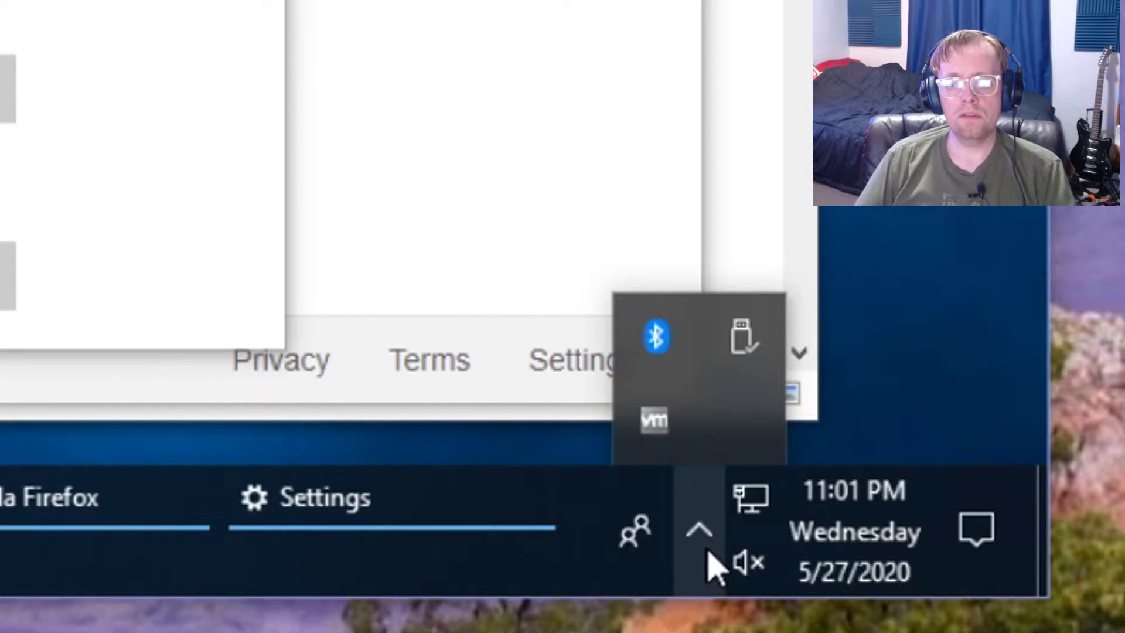
pyautogui.click(709, 554)
pyautogui.click(709, 554)
pyautogui.click(709, 554)
pyautogui.click(709, 554)
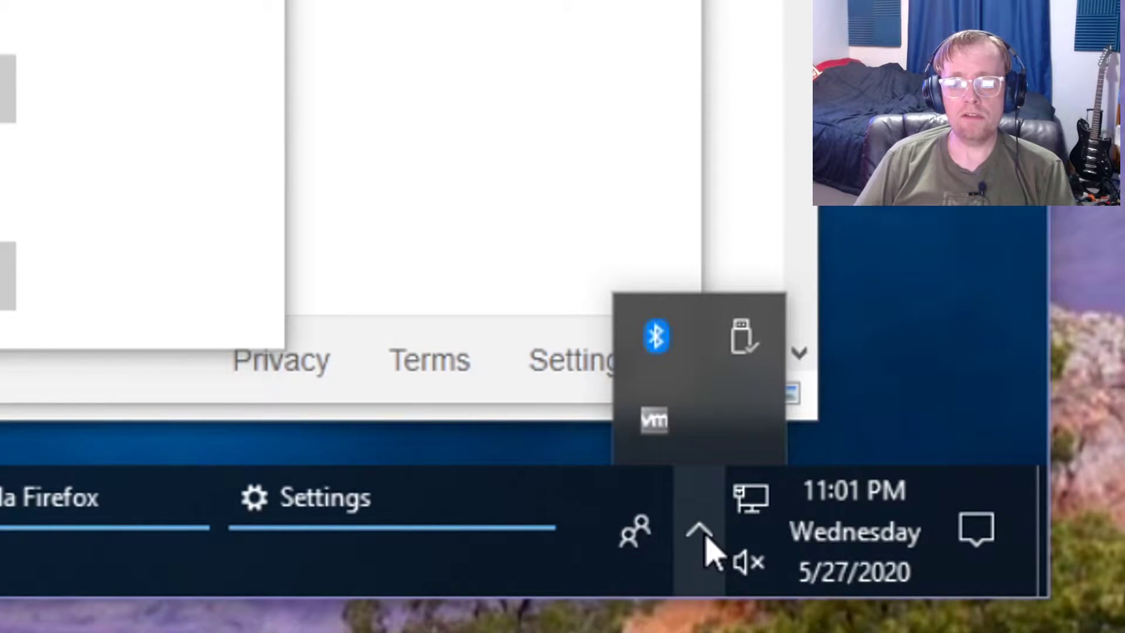
pyautogui.click(700, 531)
pyautogui.click(698, 559)
# Turn on Always show all icons in the notification area for the guest's taskbar.
pyautogui.click(434, 135)
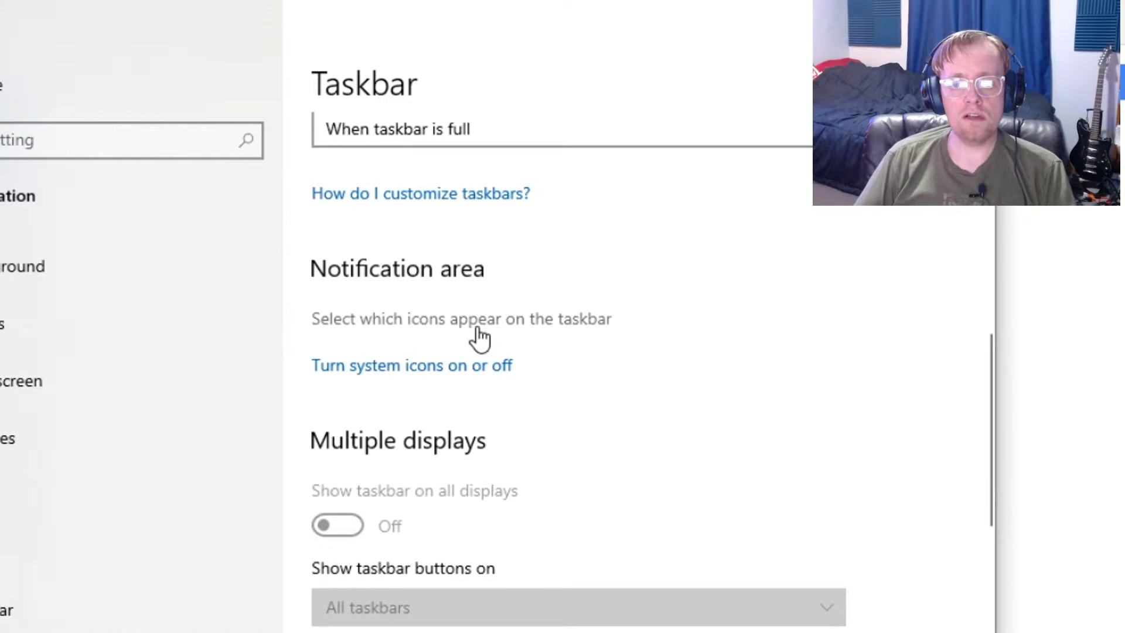
pyautogui.click(576, 323)
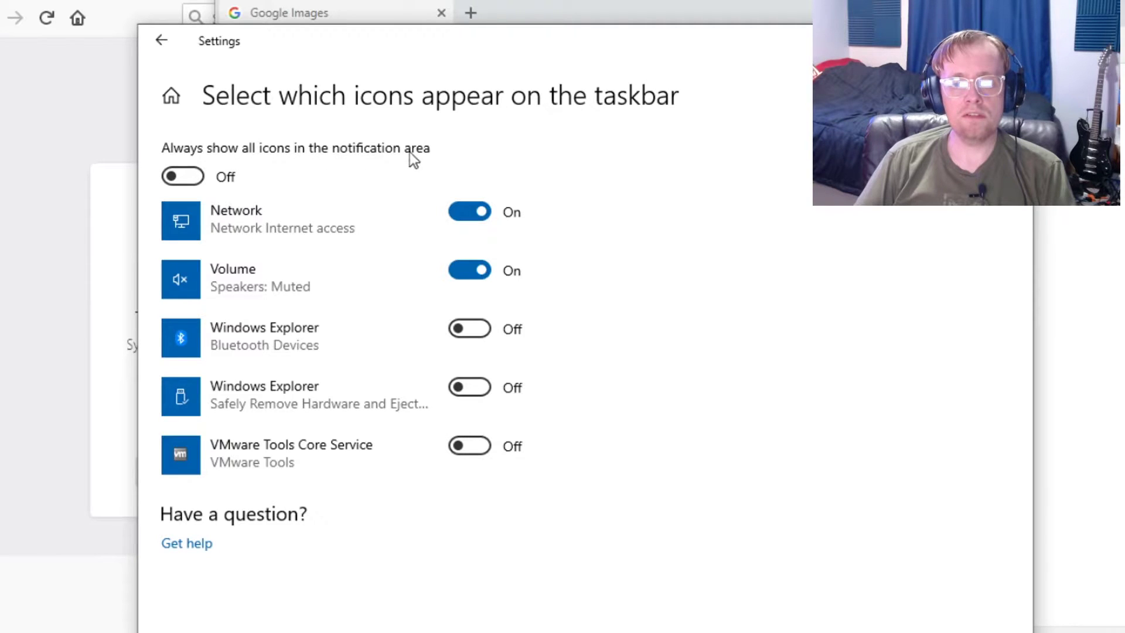
pyautogui.click(194, 177)
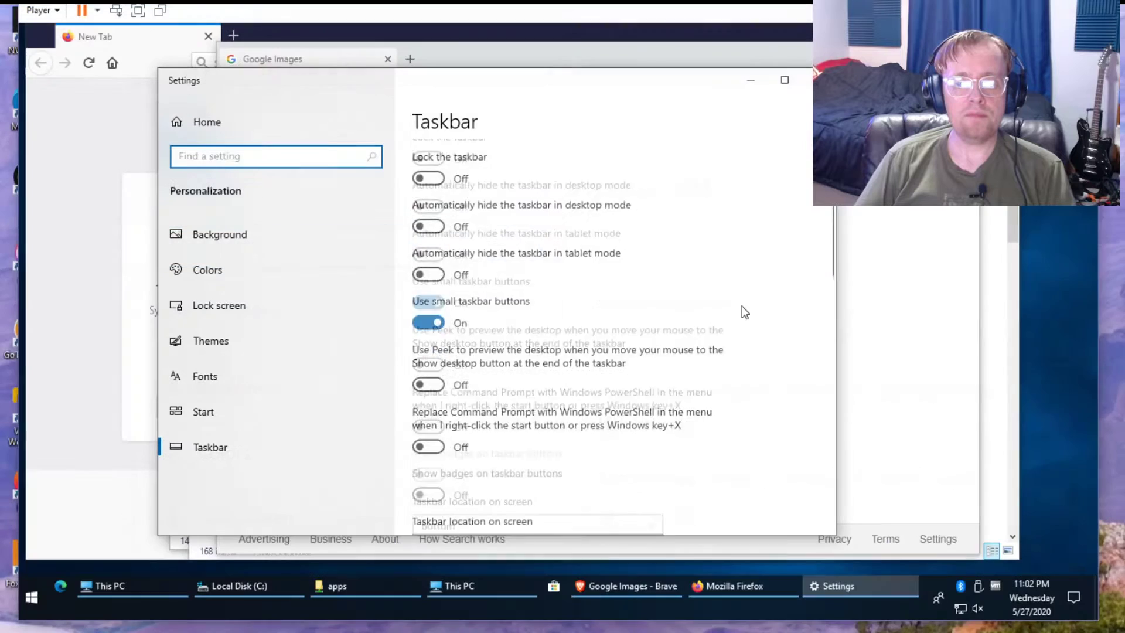
# Review the Multiple displays options in the guest's and host's Taskbar settings, including the choices for Show taskbar buttons on.
pyautogui.scroll(-6, 736, 305)
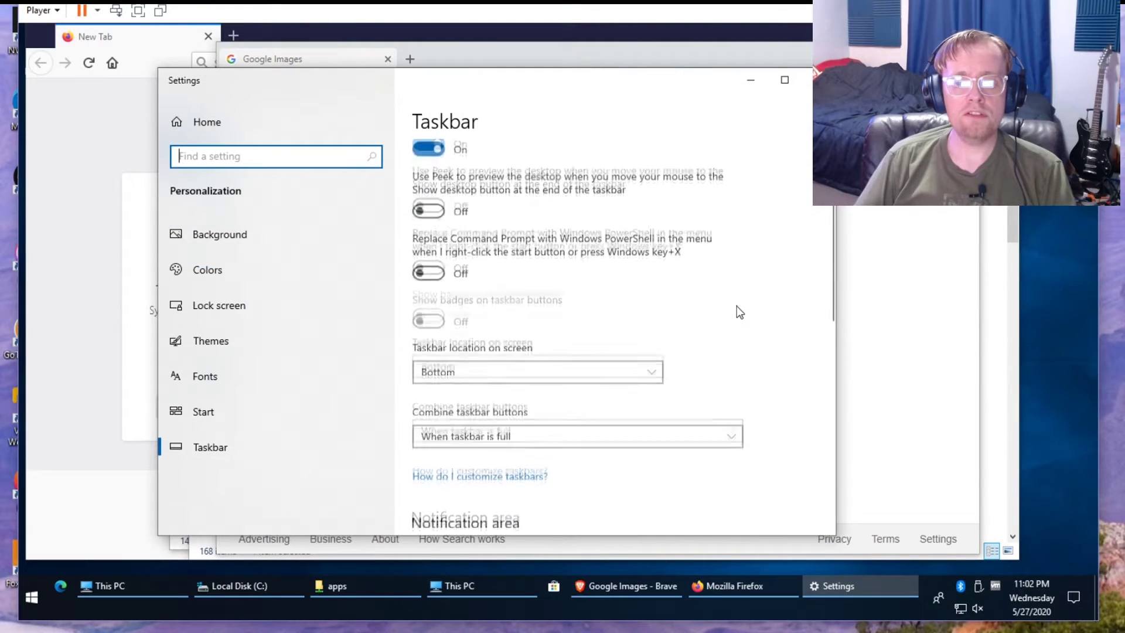
pyautogui.scroll(-4, 736, 304)
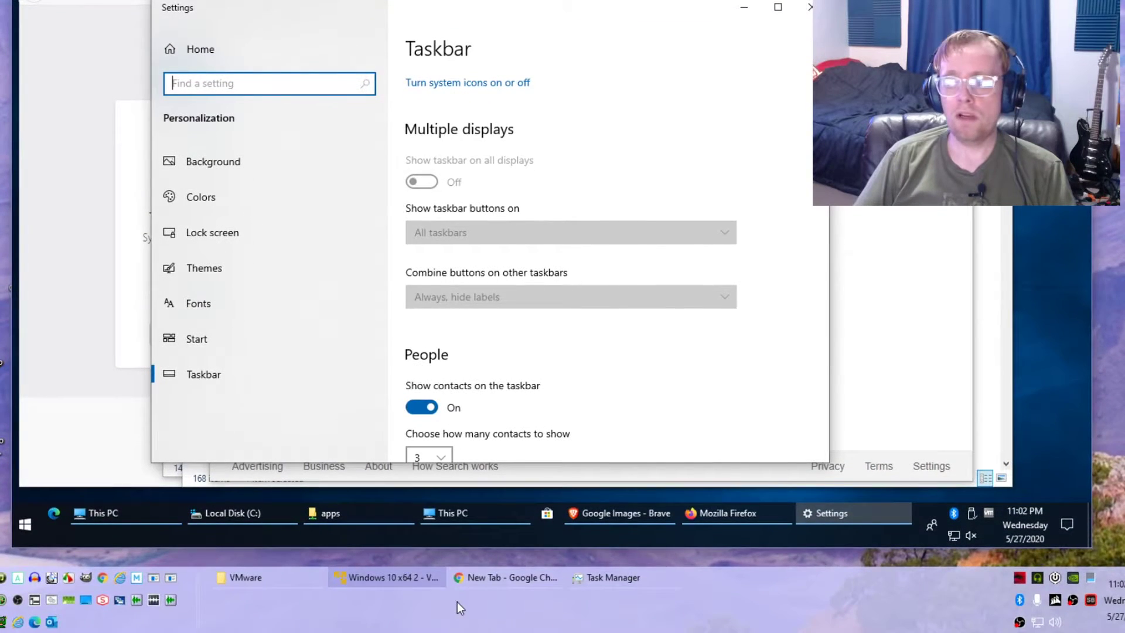
pyautogui.rightClick(457, 602)
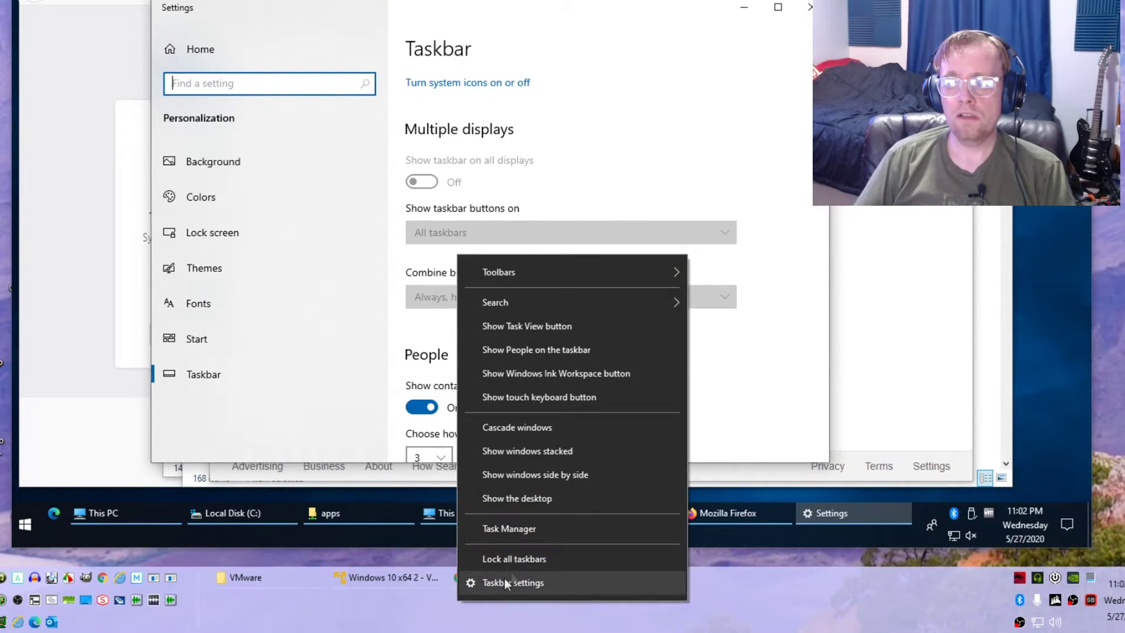
pyautogui.click(530, 580)
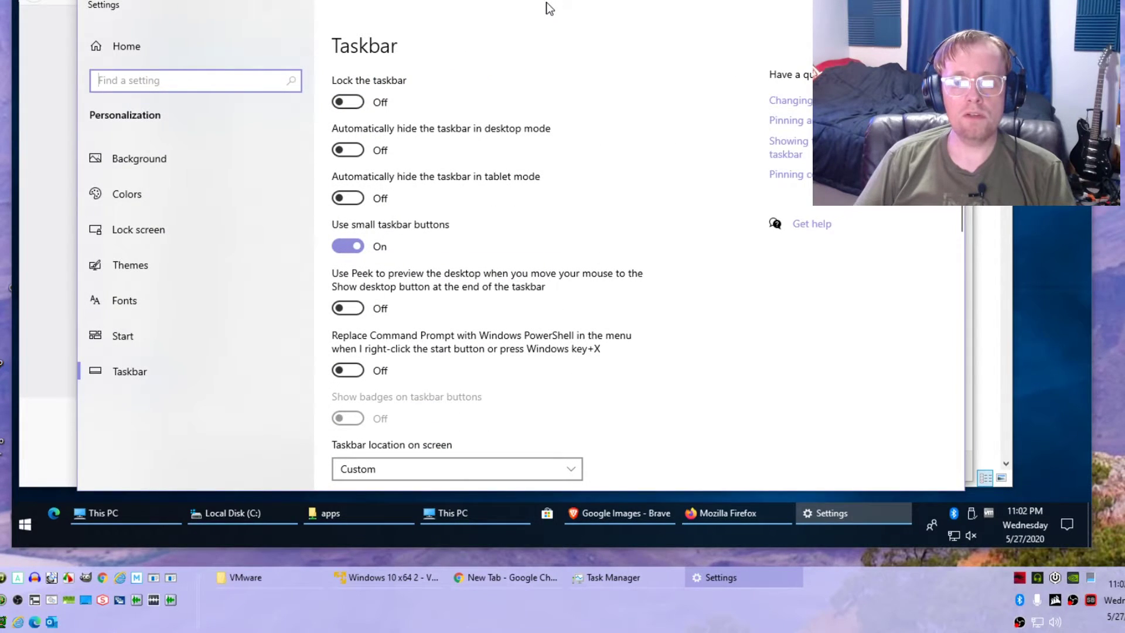
pyautogui.scroll(-10, 547, 8)
pyautogui.scroll(-3, 585, 186)
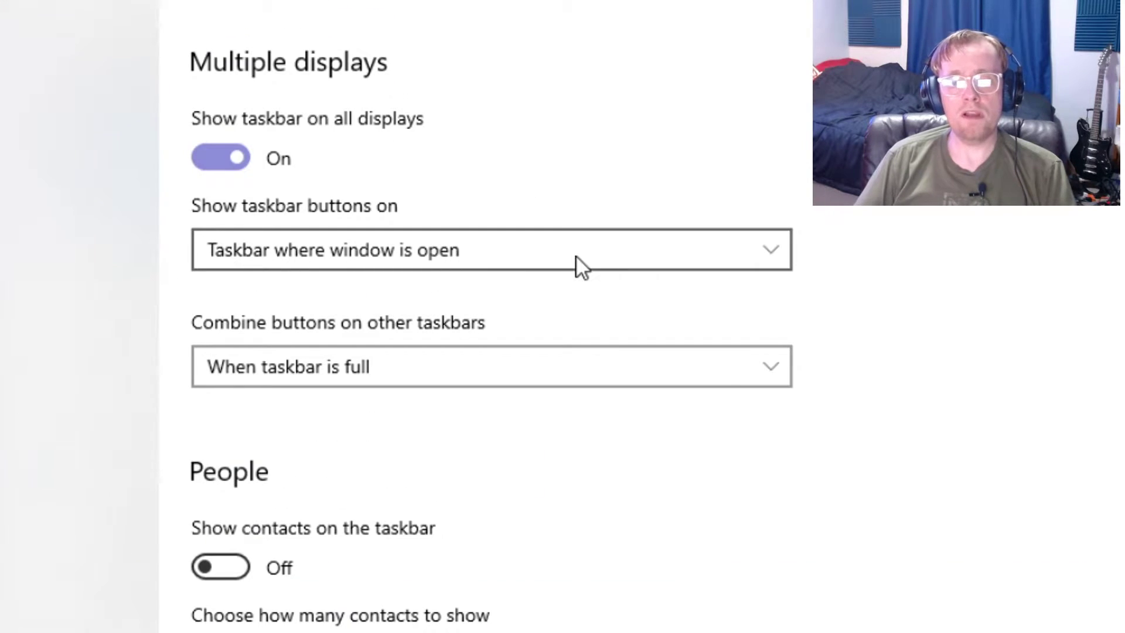
pyautogui.click(243, 258)
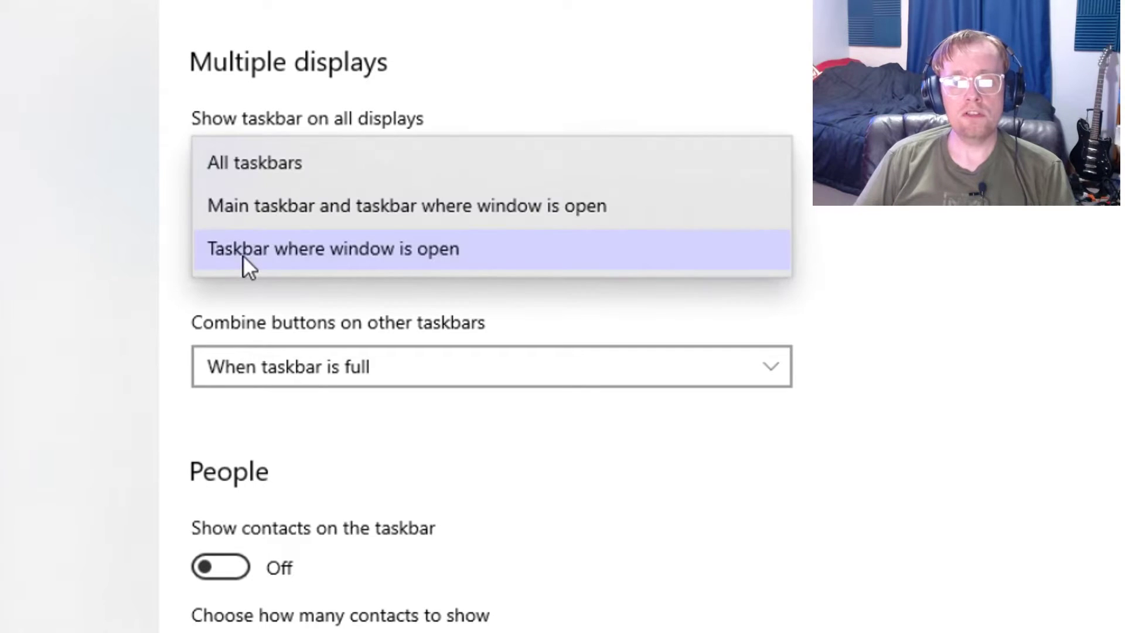
pyautogui.click(427, 252)
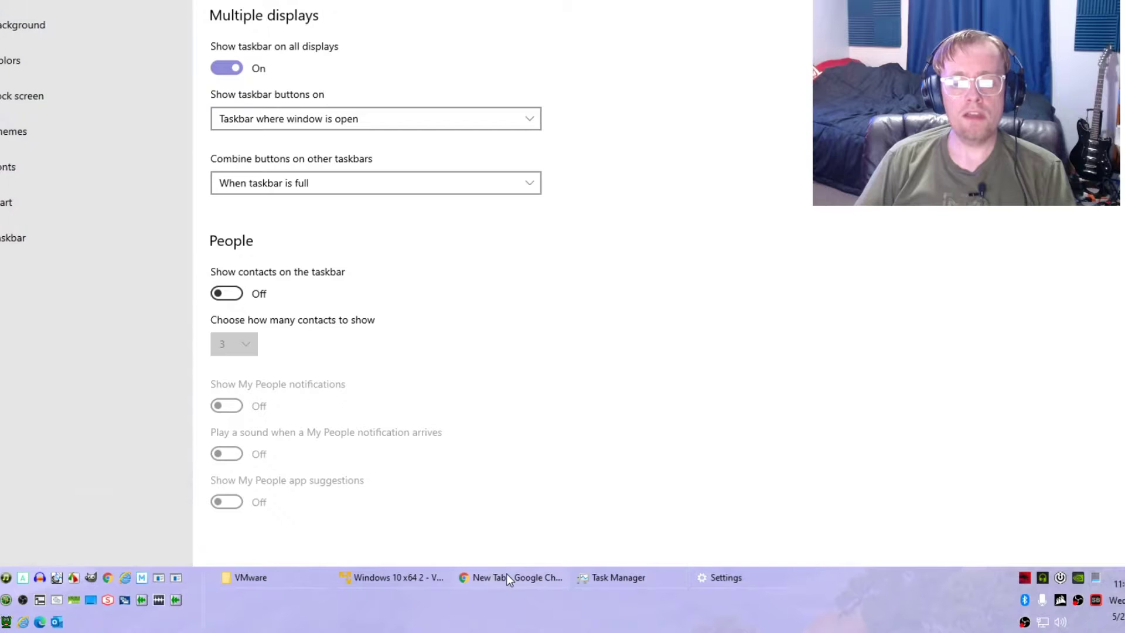
# Bring up the host's Chrome window, move it to the other display and back, and minimize it.
pyautogui.click(507, 577)
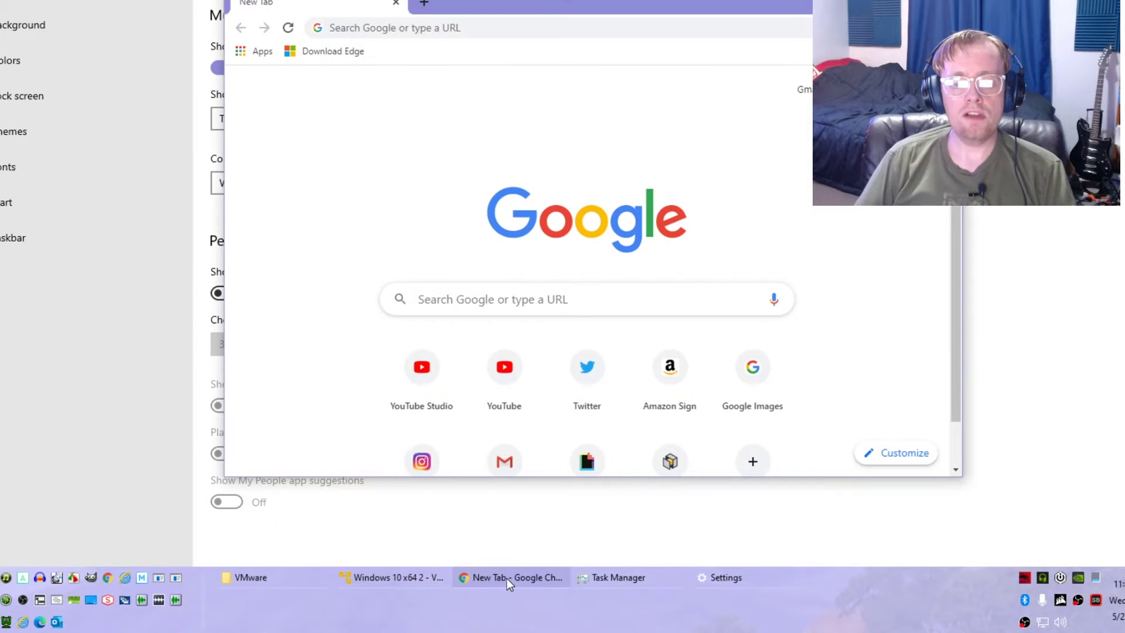
pyautogui.moveTo(472, 4); pyautogui.dragTo(1124, 87)
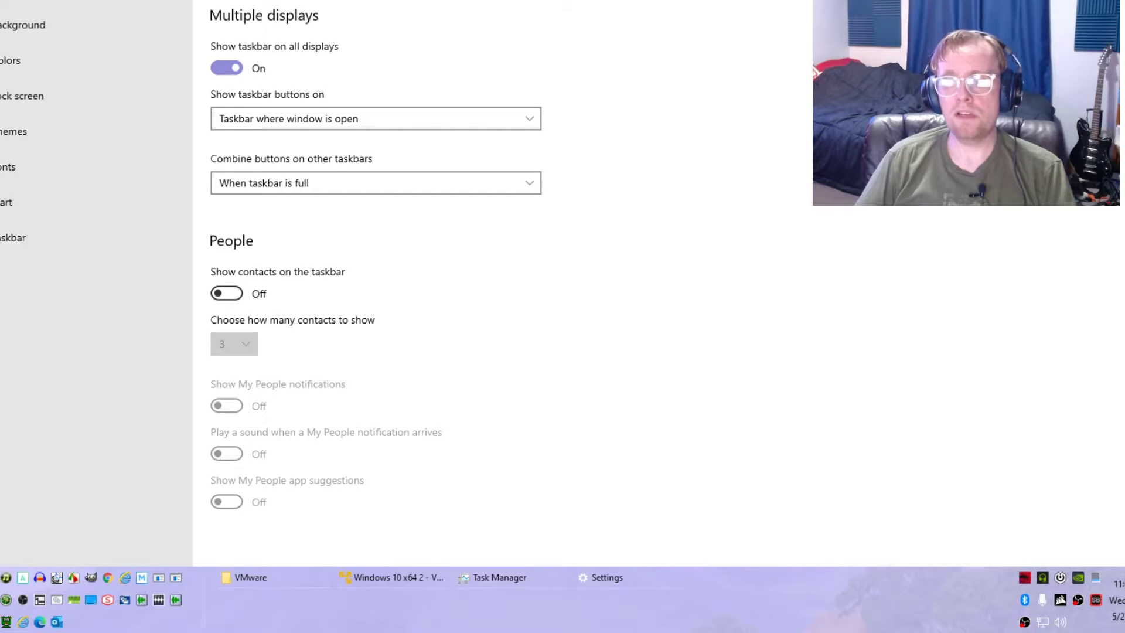
pyautogui.moveTo(1124, 88); pyautogui.dragTo(750, 14)
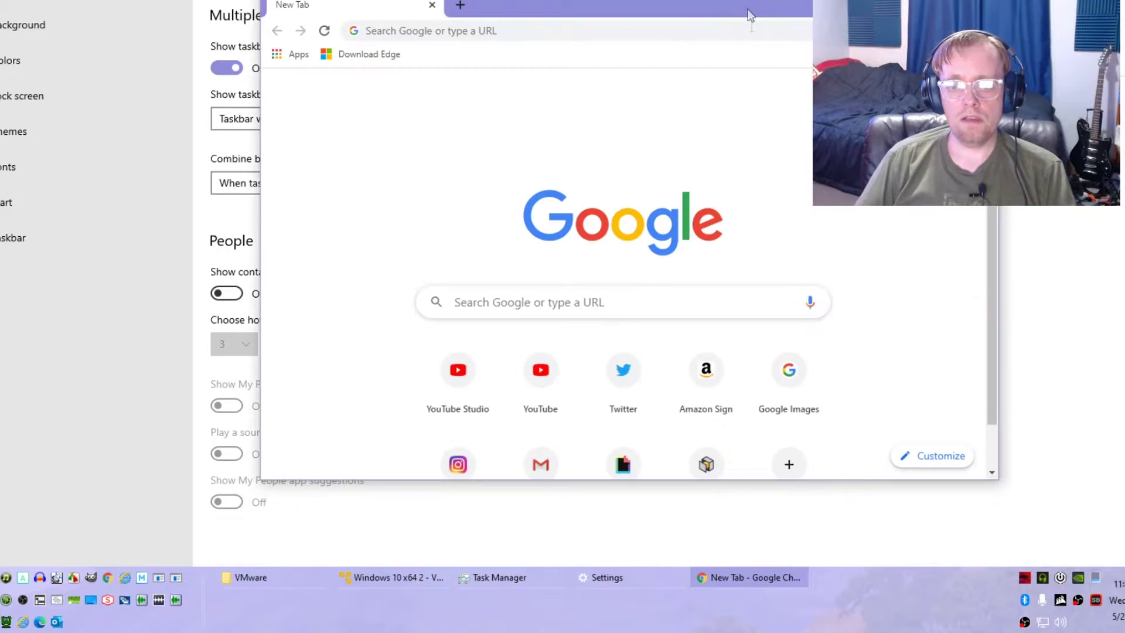
pyautogui.click(738, 581)
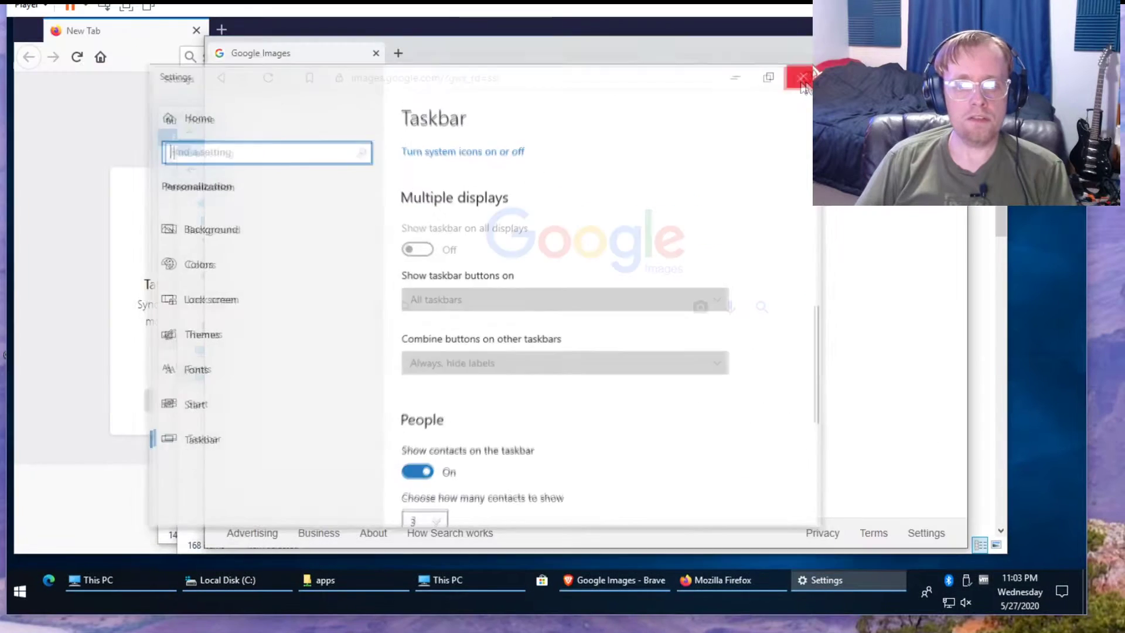
# Close the Settings, Brave and Firefox windows in the guest.
pyautogui.click(804, 77)
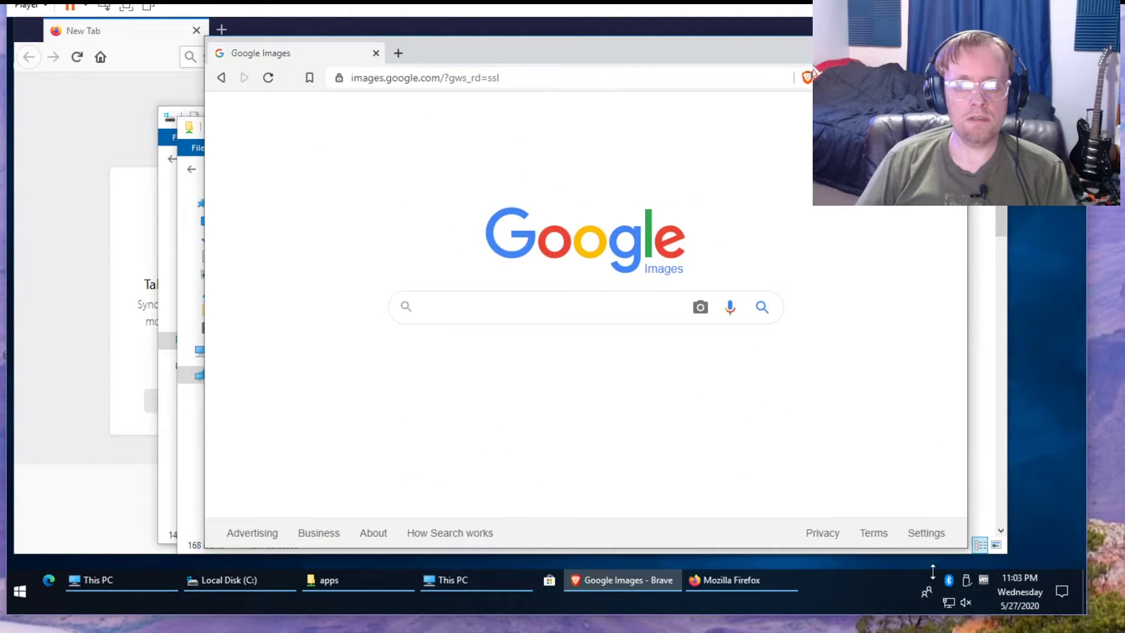
pyautogui.click(952, 47)
pyautogui.click(946, 29)
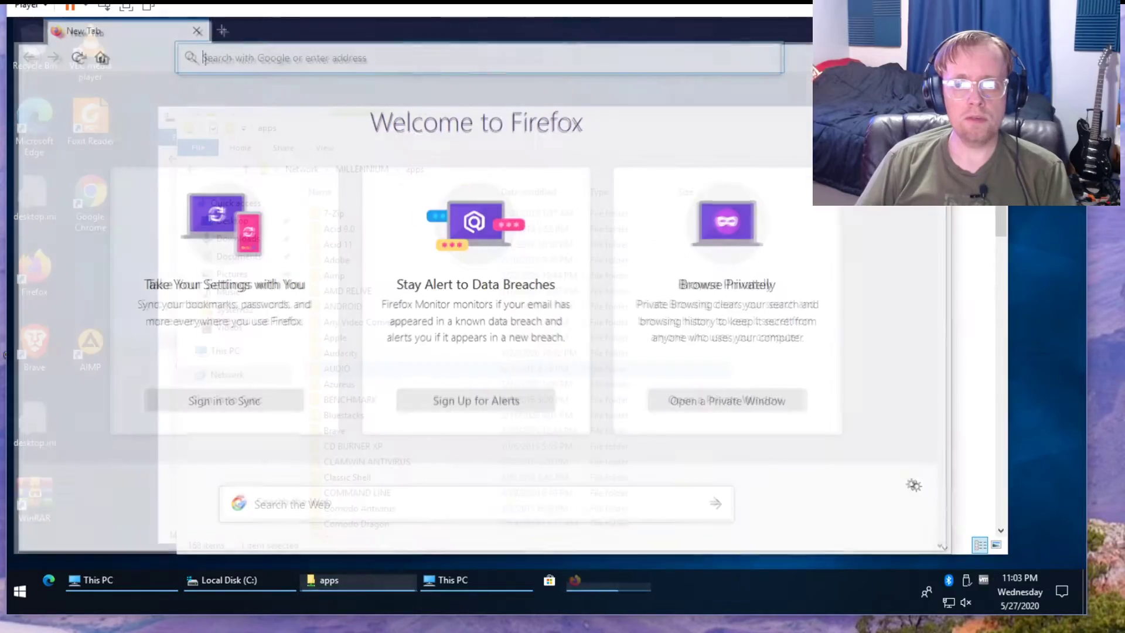
# Close the remaining Firefox and File Explorer windows in the guest.
pyautogui.click(992, 126)
pyautogui.click(972, 118)
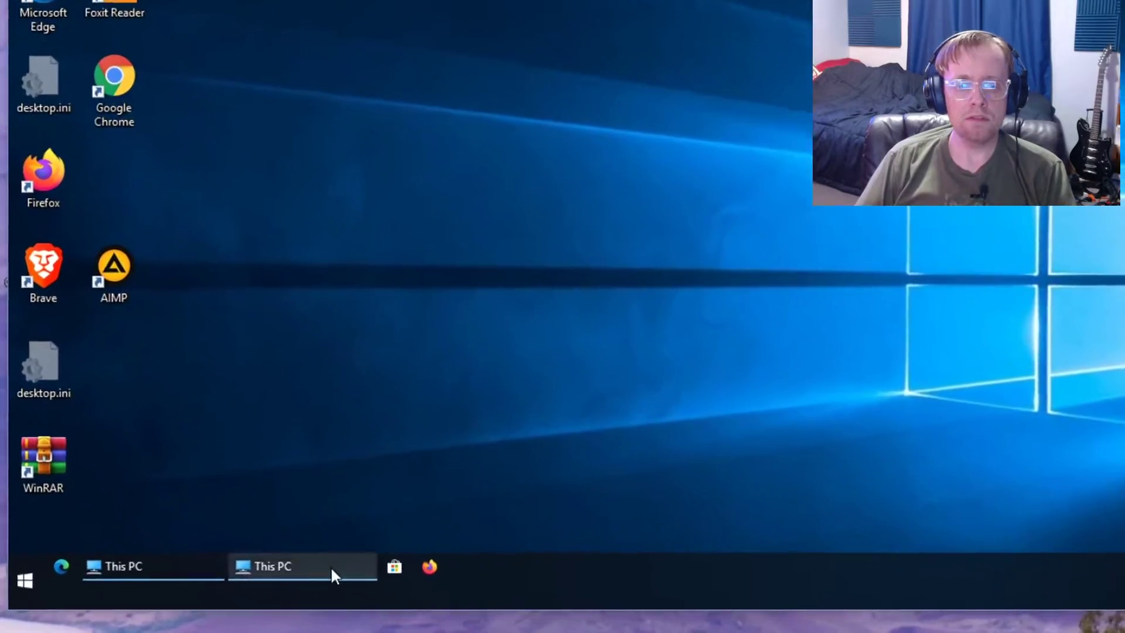
pyautogui.click(261, 583)
pyautogui.middleClick(184, 562)
pyautogui.middleClick(154, 561)
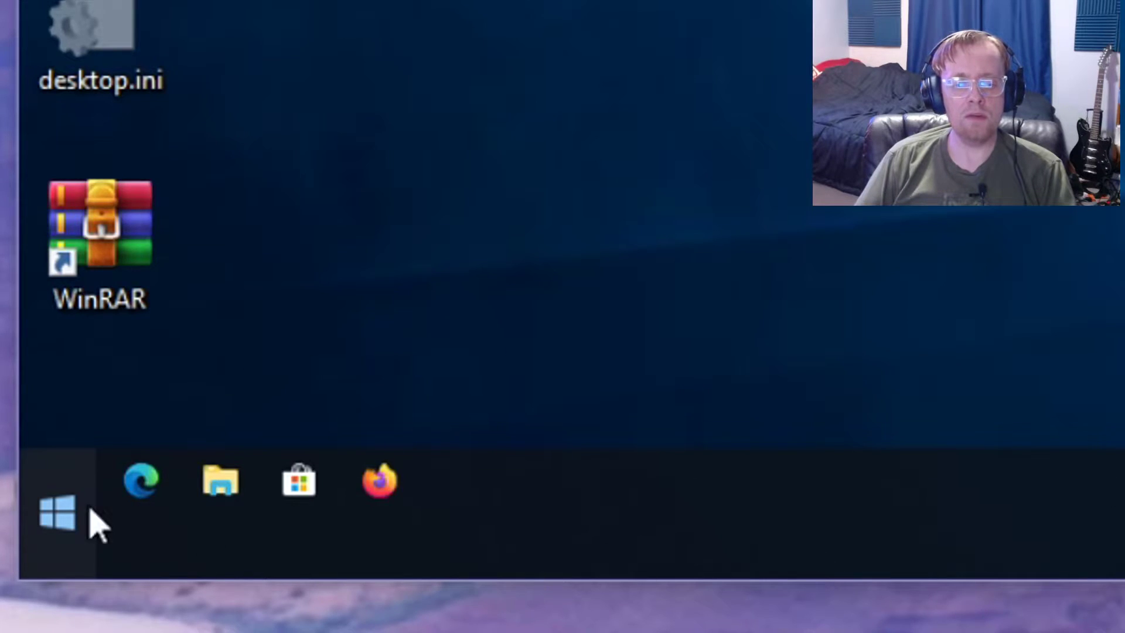
# Unpin Microsoft Edge, File Explorer, Microsoft Store and Firefox from the guest's taskbar.
pyautogui.rightClick(151, 509)
pyautogui.click(263, 409)
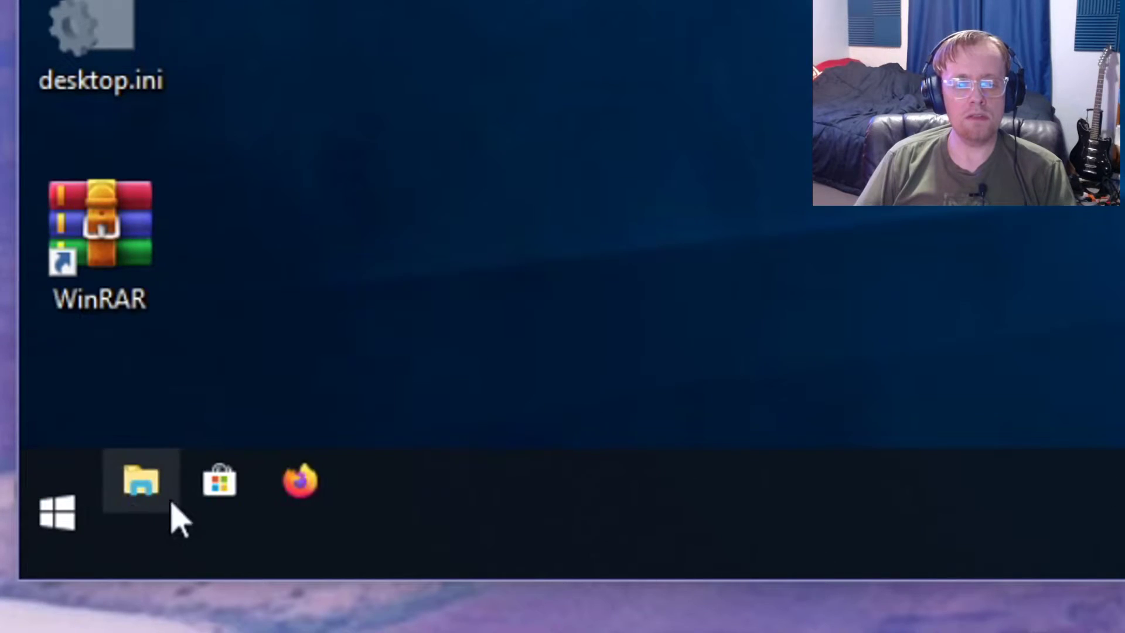
pyautogui.rightClick(168, 501)
pyautogui.click(215, 399)
pyautogui.rightClick(143, 489)
pyautogui.click(214, 398)
pyautogui.rightClick(175, 501)
pyautogui.click(255, 402)
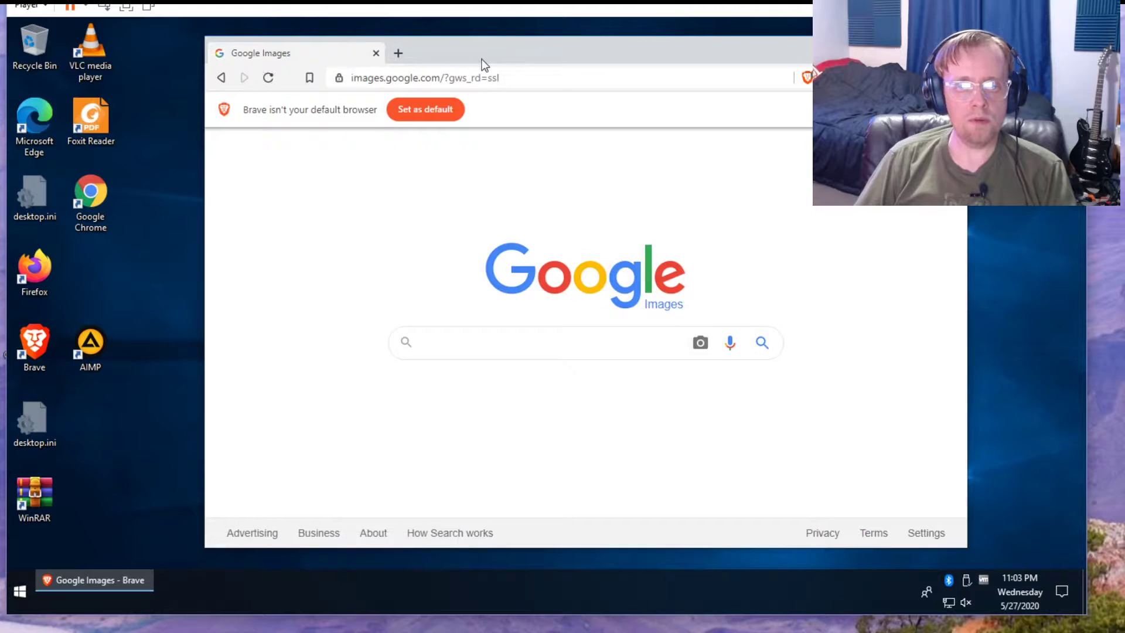
# Minimize the guest's Brave window and open the folder chooser for a new taskbar toolbar.
pyautogui.moveTo(484, 65); pyautogui.dragTo(459, 67)
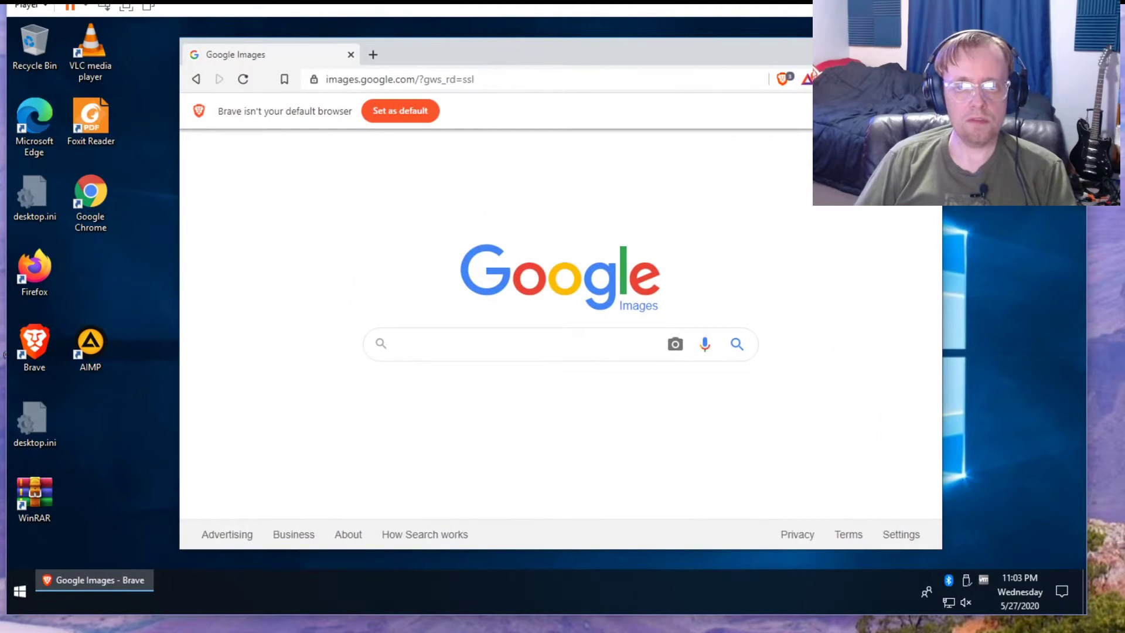
pyautogui.click(111, 592)
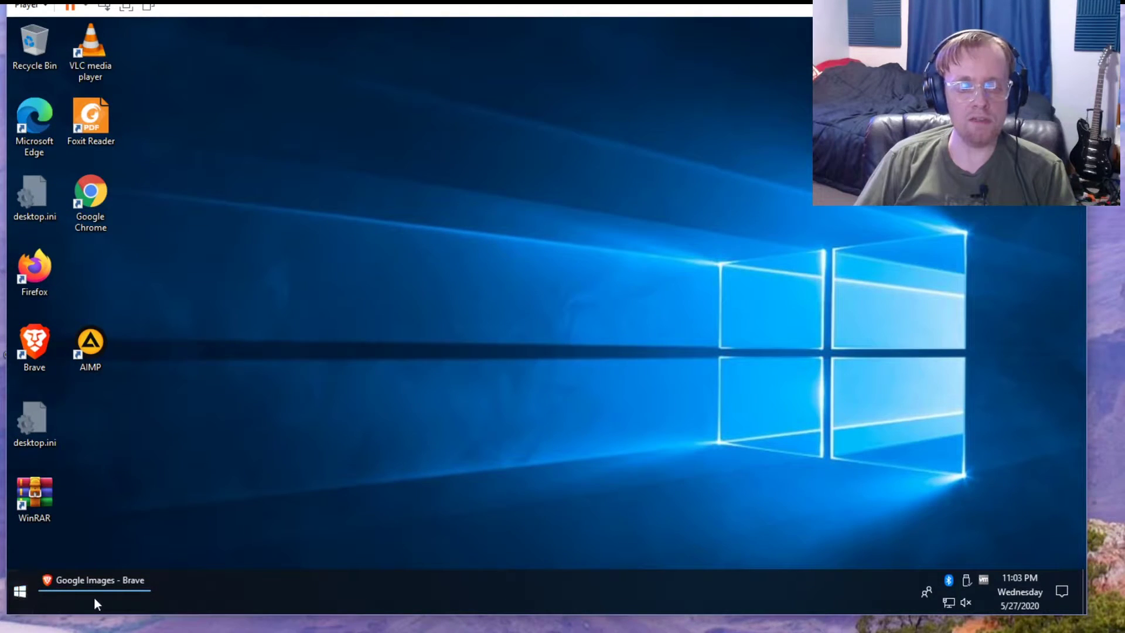
pyautogui.rightClick(243, 594)
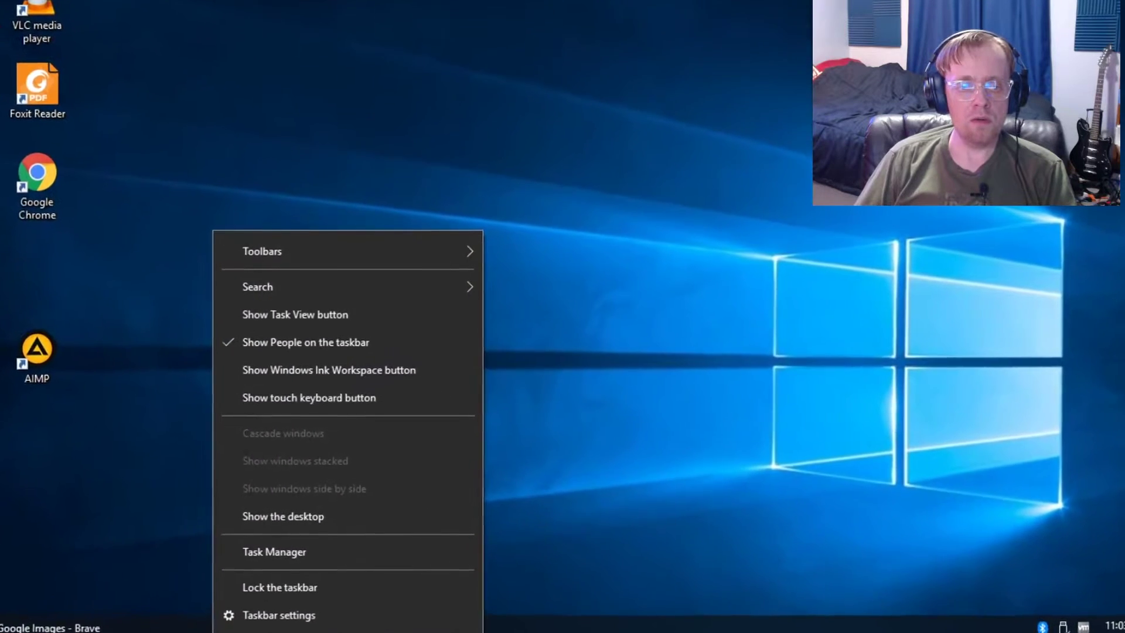
pyautogui.moveTo(308, 249)
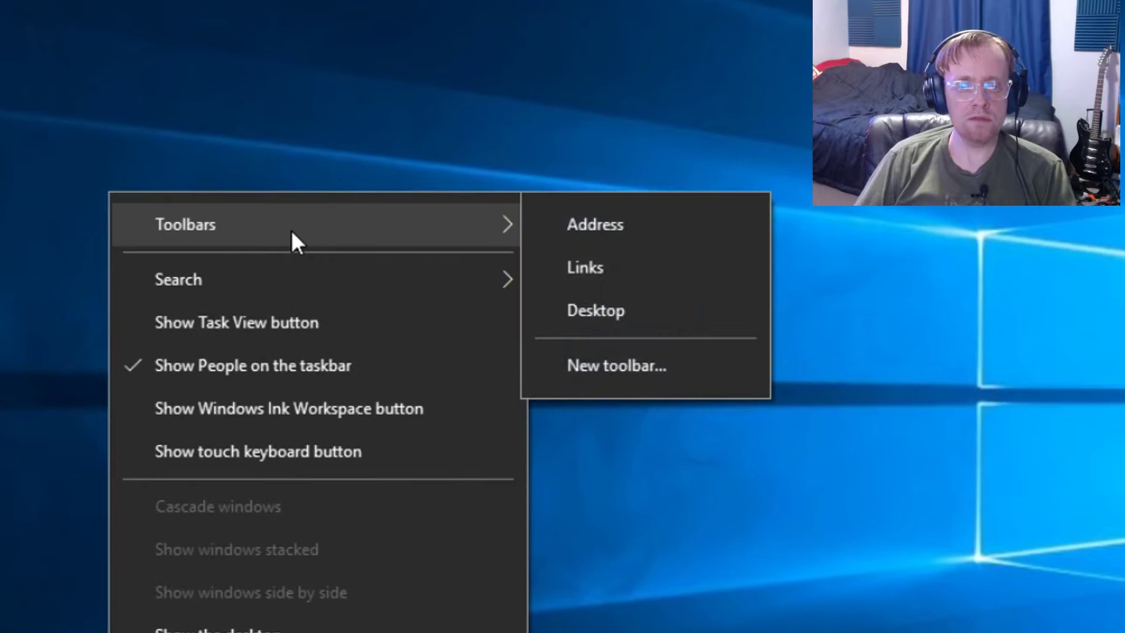
pyautogui.click(623, 372)
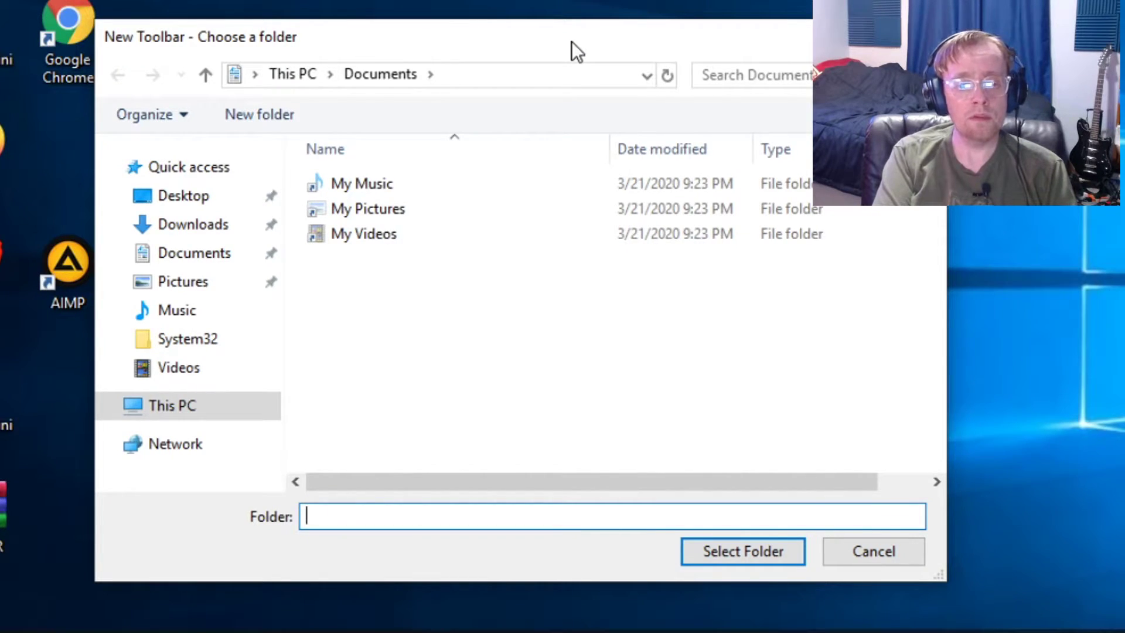
# Add the folder %userprofile%\appdata\roaming\Microsoft\Internet Explorer\Quick Launch as the new taskbar toolbar.
pyautogui.write('%')
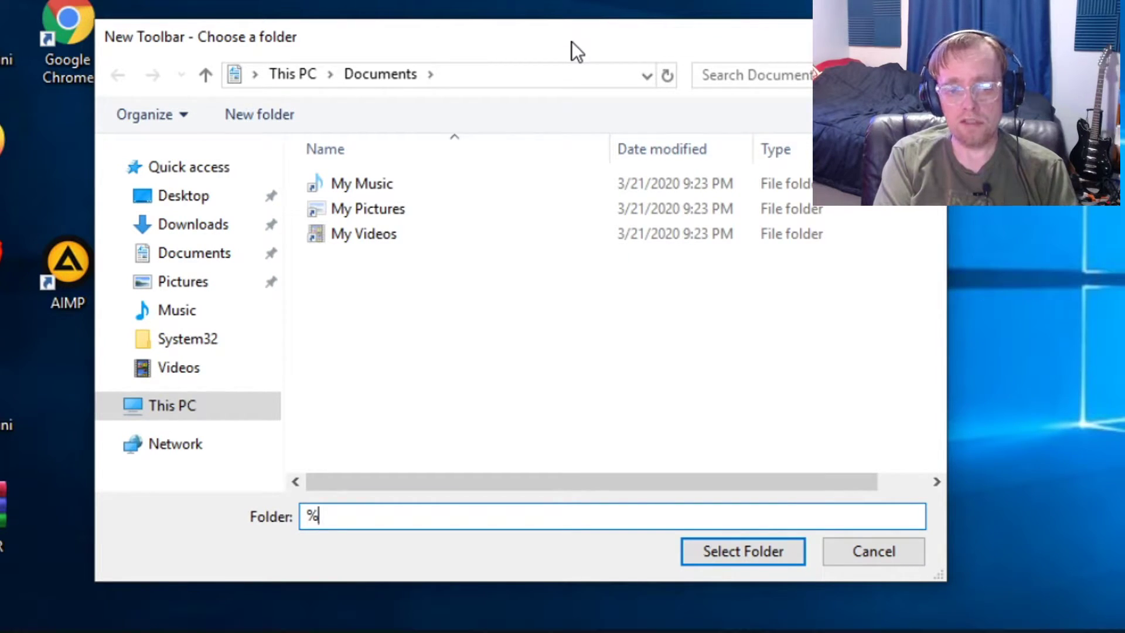
pyautogui.write('userprofile%')
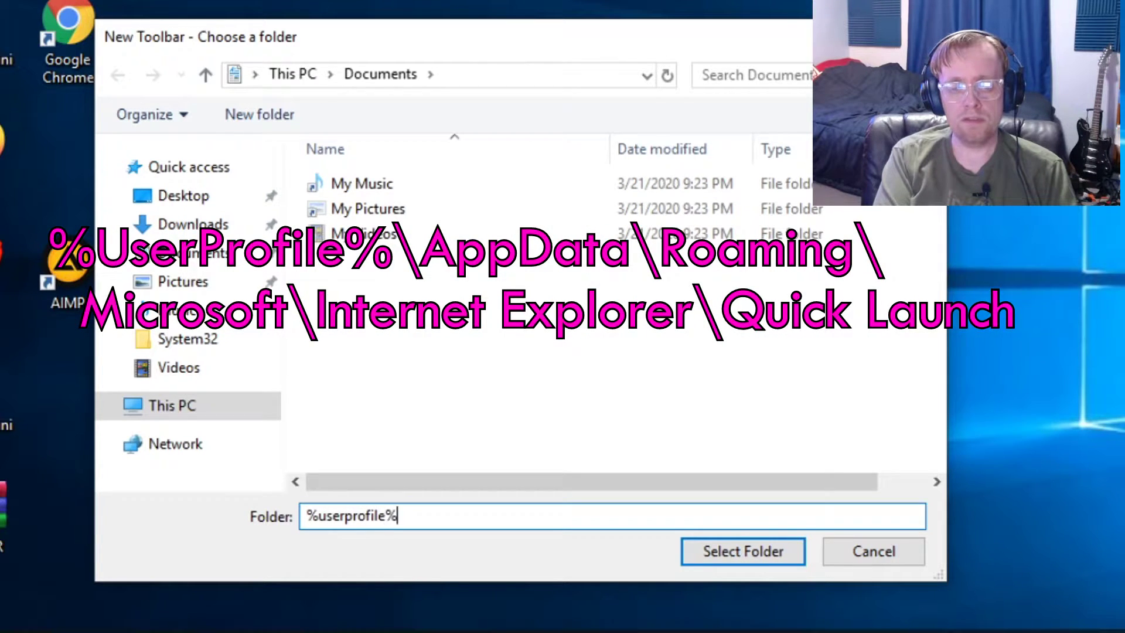
pyautogui.write('\\')
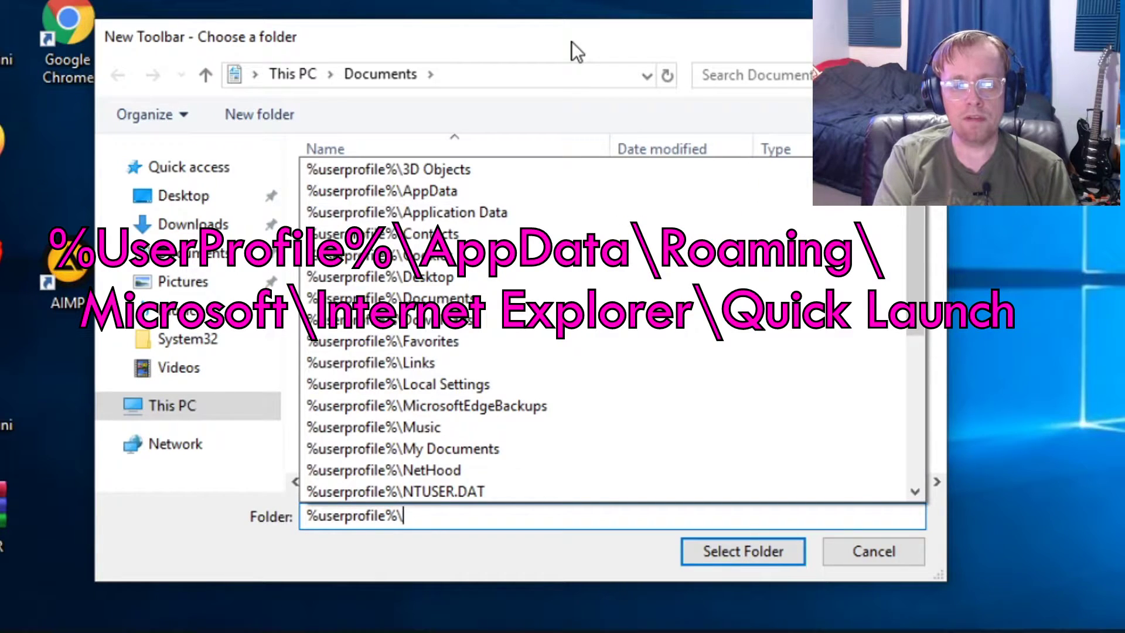
pyautogui.write('appdata\\')
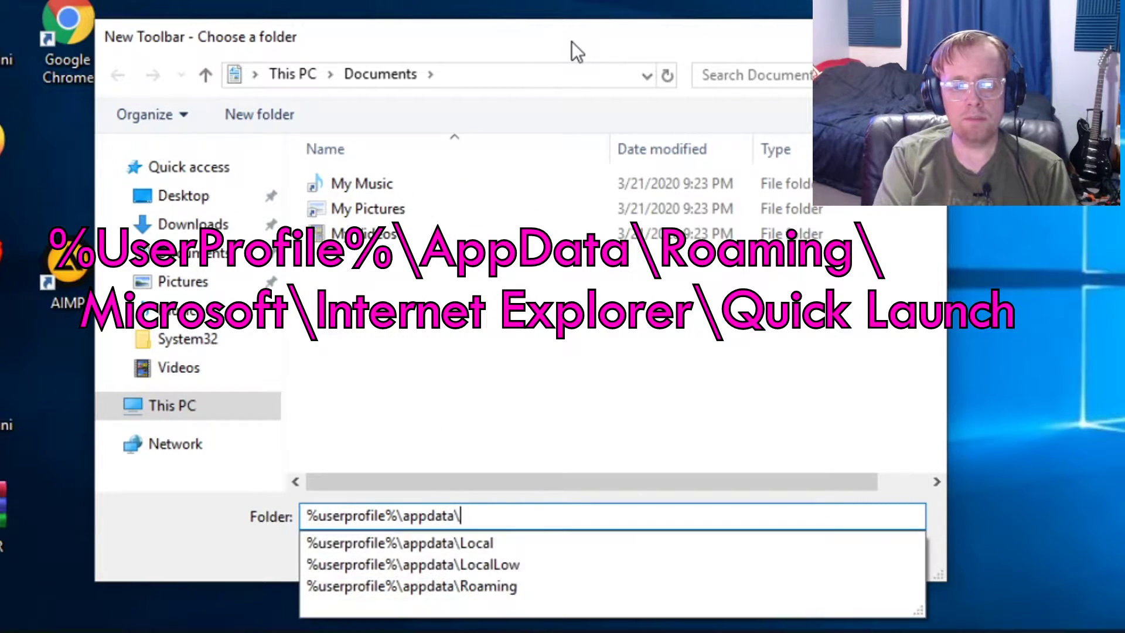
pyautogui.write('ra')
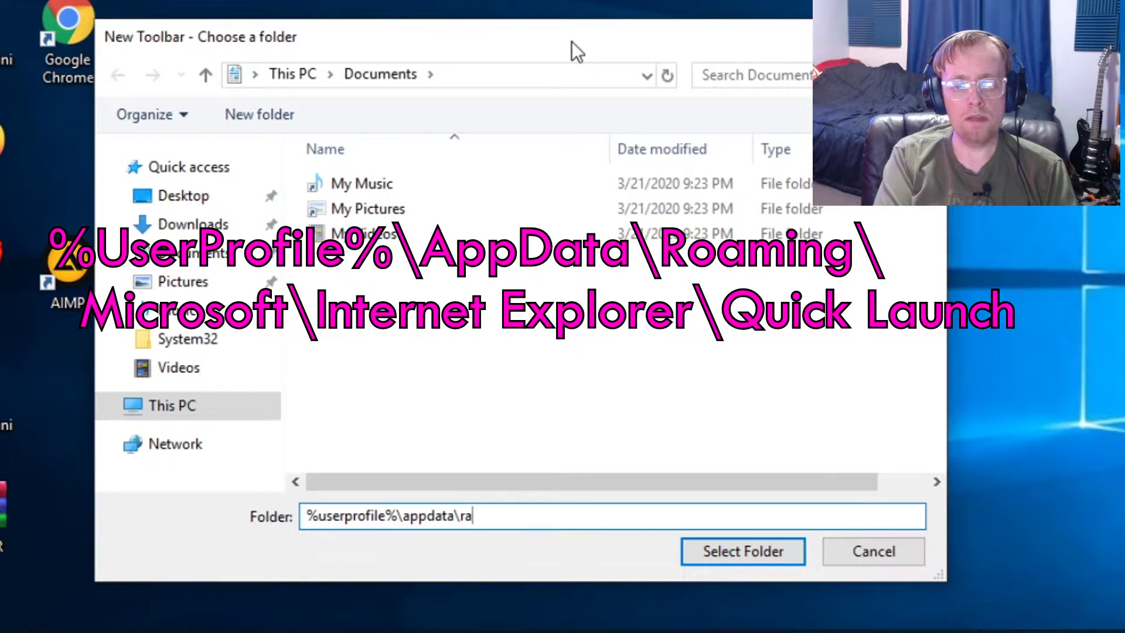
pyautogui.press('BackSpace')
pyautogui.write('oaming')
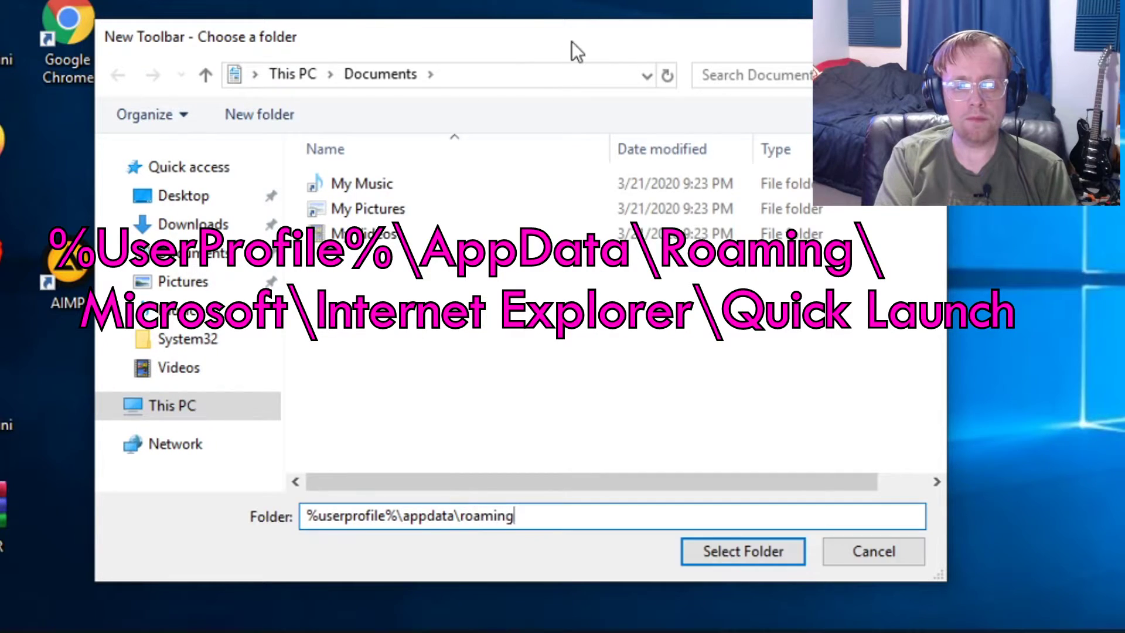
pyautogui.write('\\')
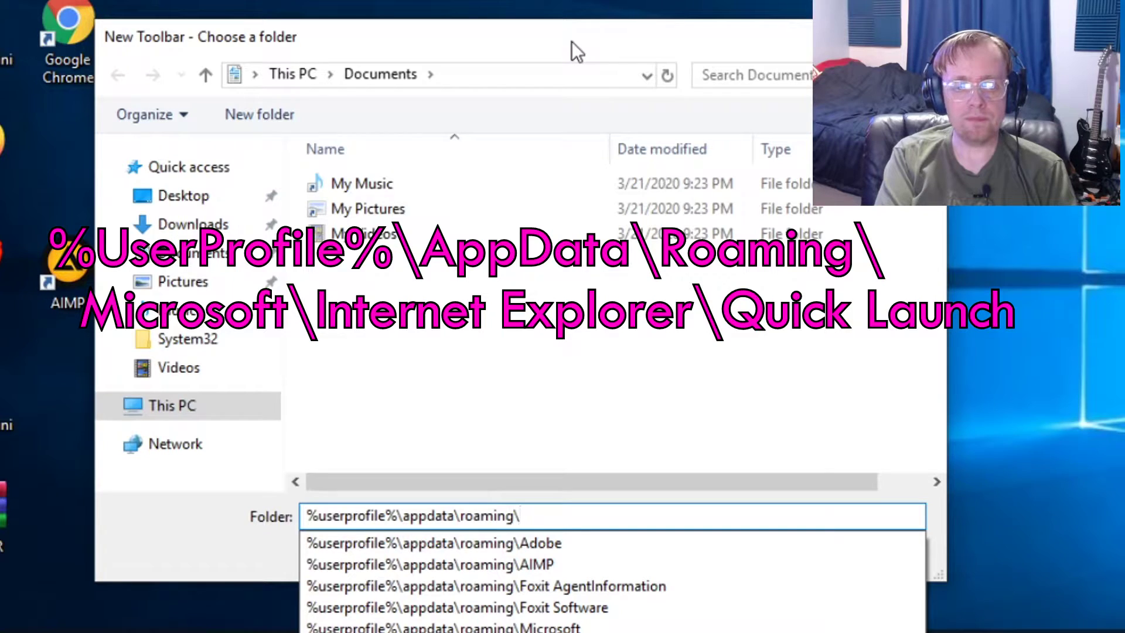
pyautogui.write('microsfo')
pyautogui.press('BackSpace')
pyautogui.press('BackSpace')
pyautogui.press('Down')
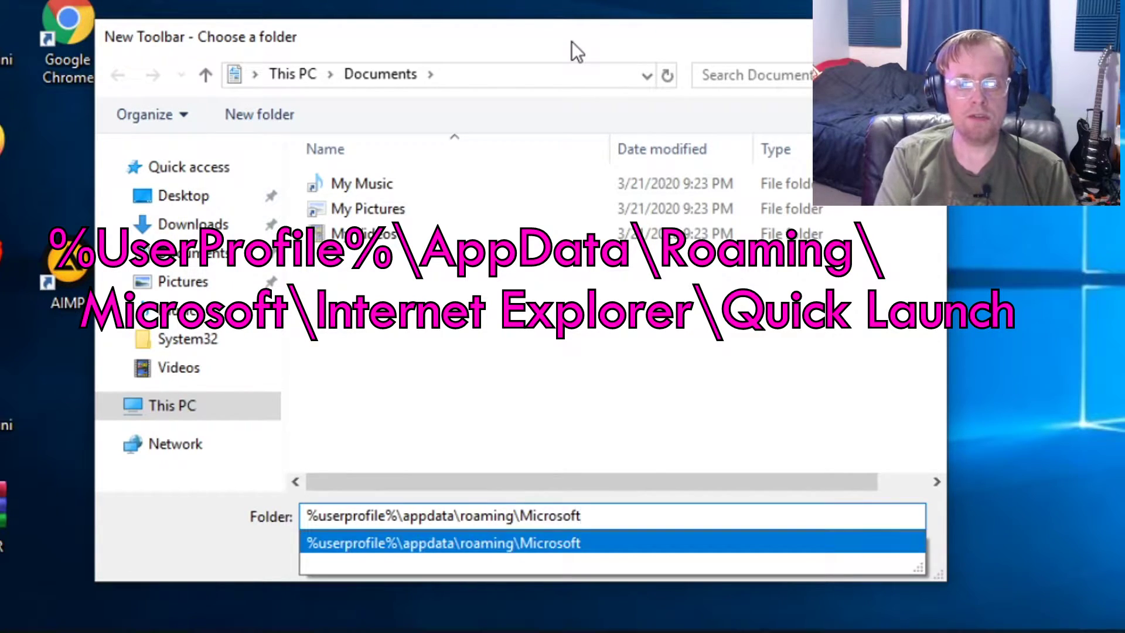
pyautogui.write('\\')
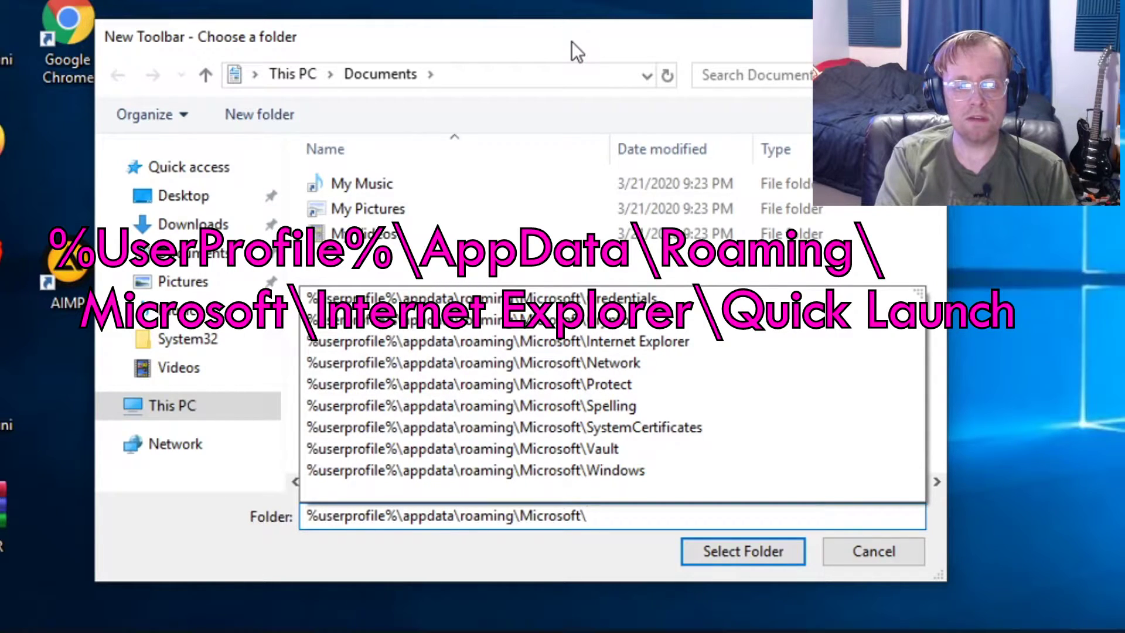
pyautogui.write('int')
pyautogui.press('Down')
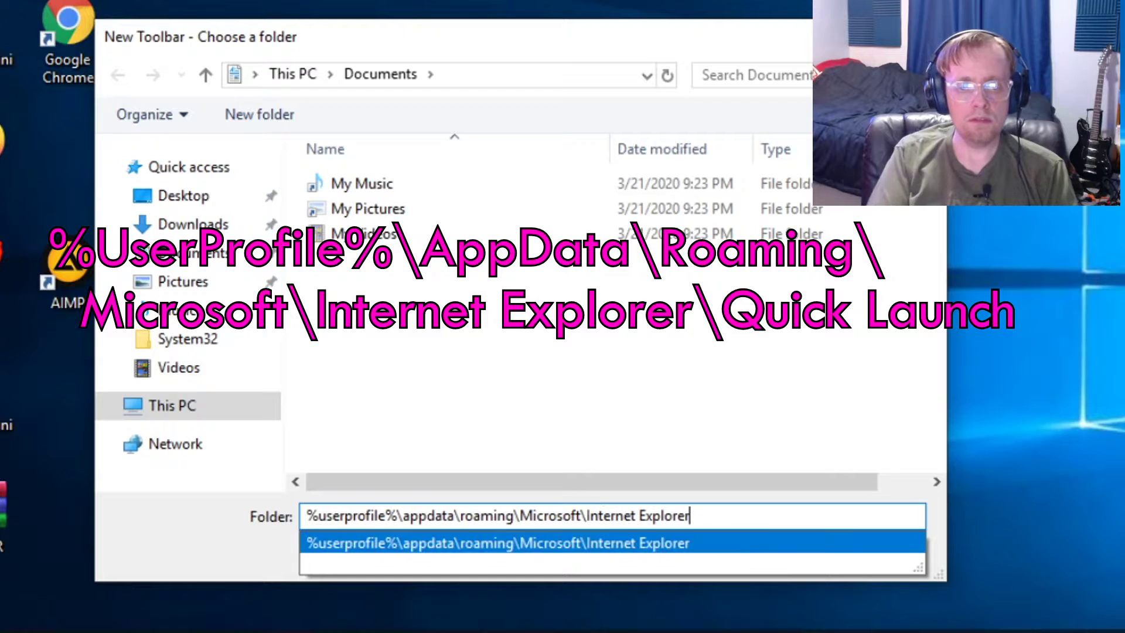
pyautogui.write('\\')
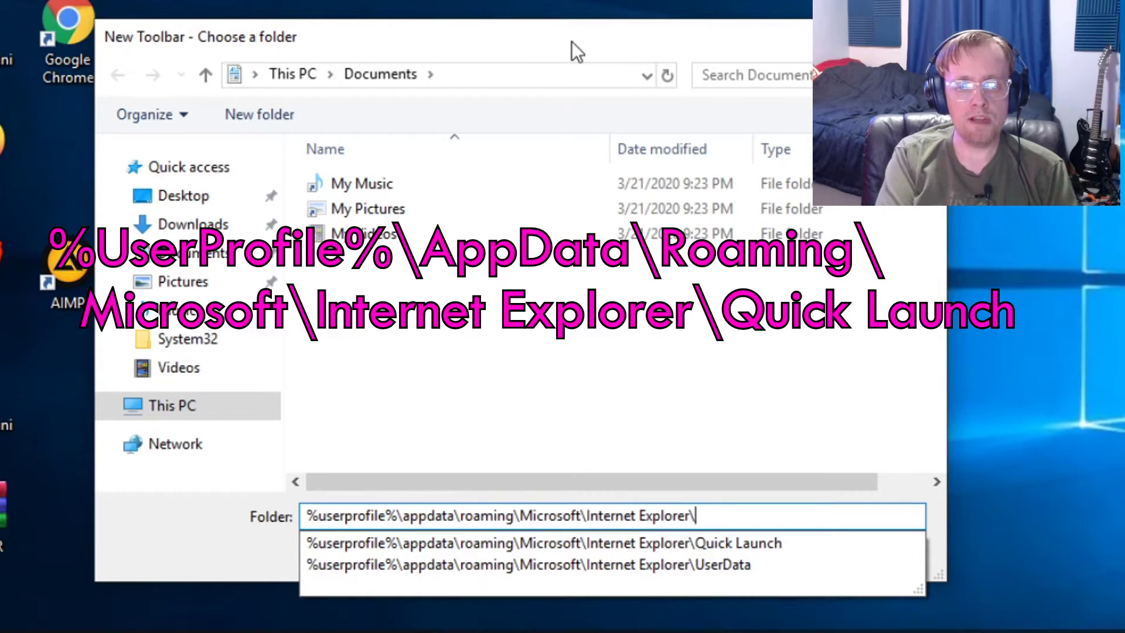
pyautogui.press('Down')
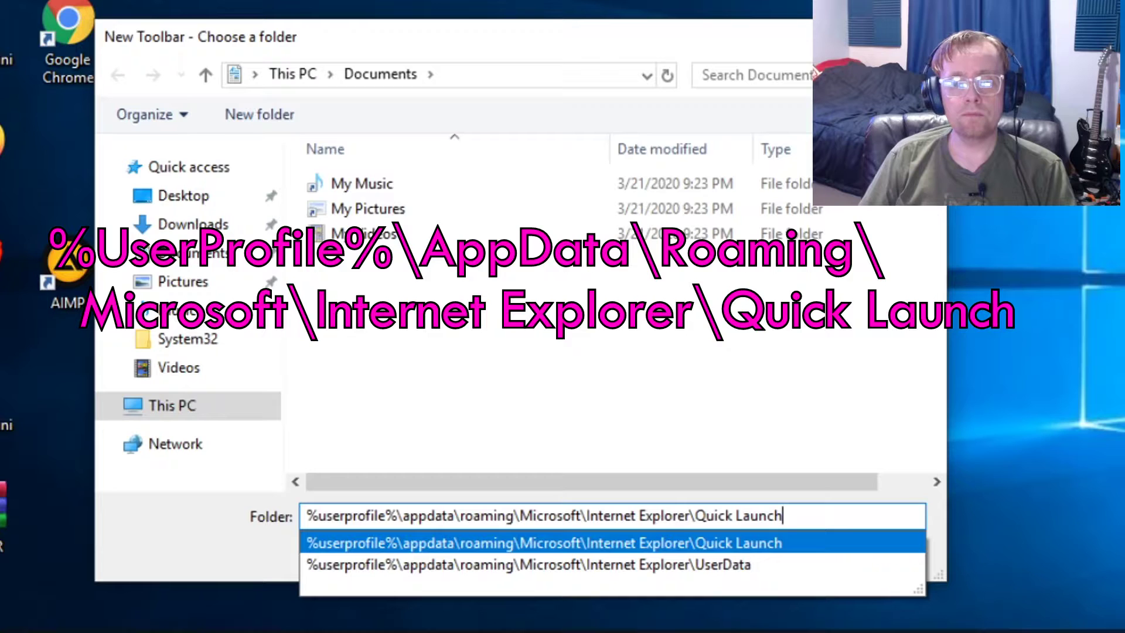
pyautogui.click(846, 469)
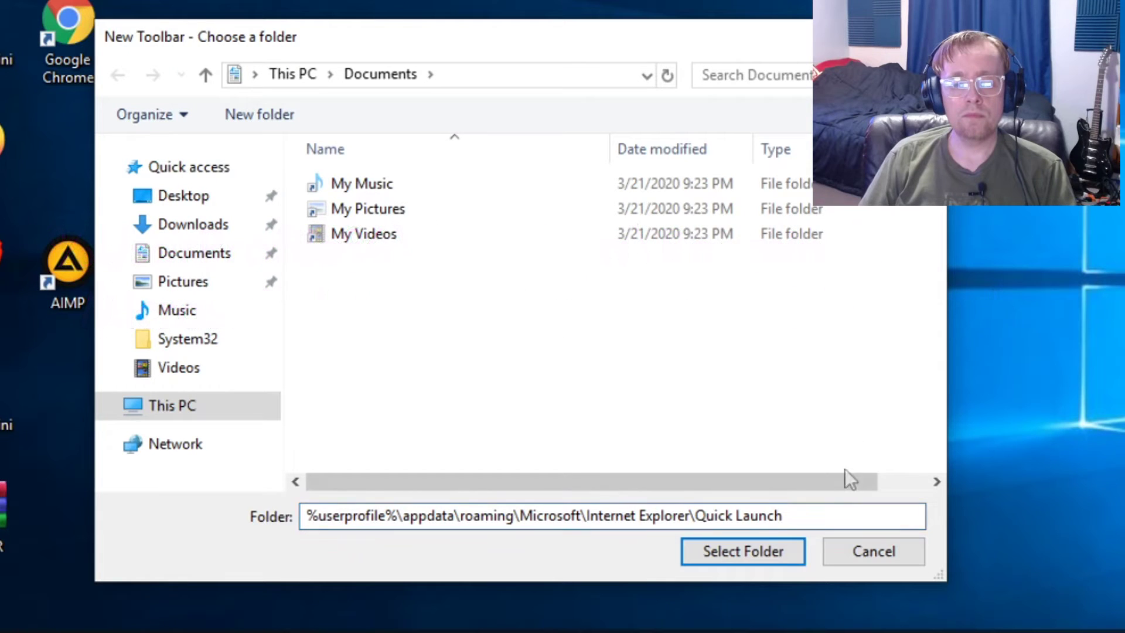
pyautogui.click(768, 556)
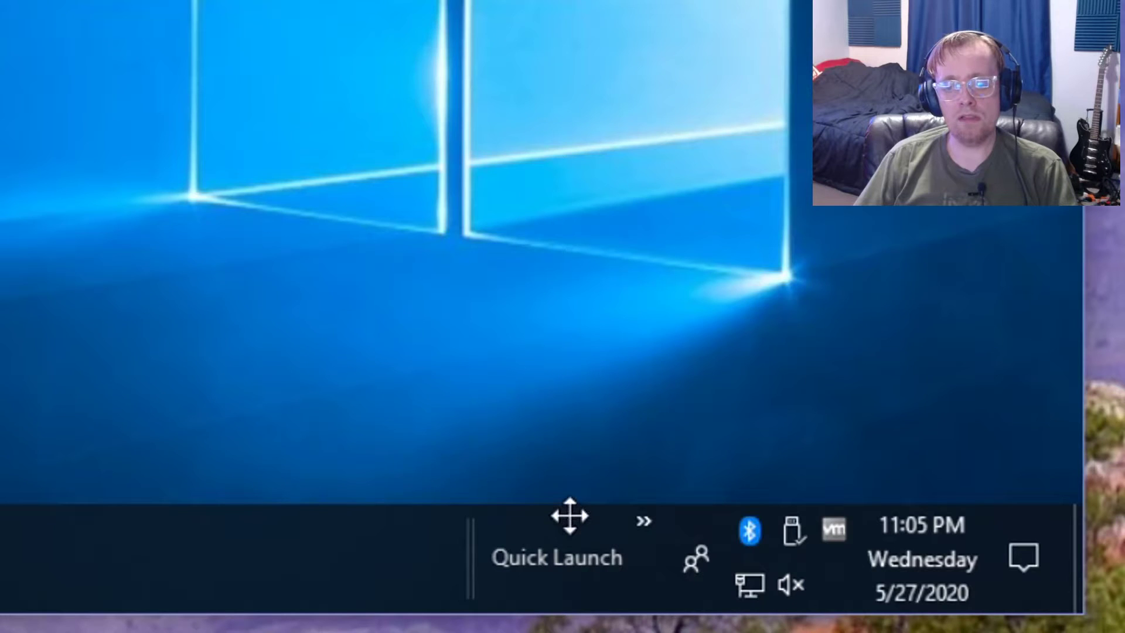
# Move the Quick Launch toolbar beside the Start button, ahead of the running-window buttons, and widen the space for those buttons.
pyautogui.moveTo(570, 514); pyautogui.dragTo(222, 573)
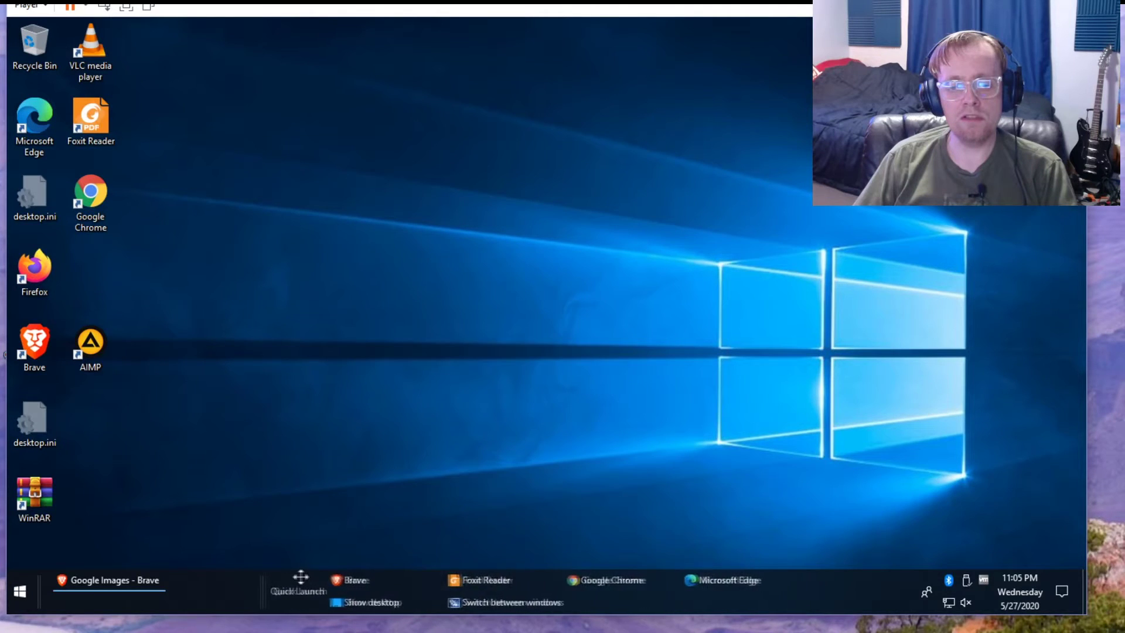
pyautogui.moveTo(301, 577); pyautogui.dragTo(27, 580)
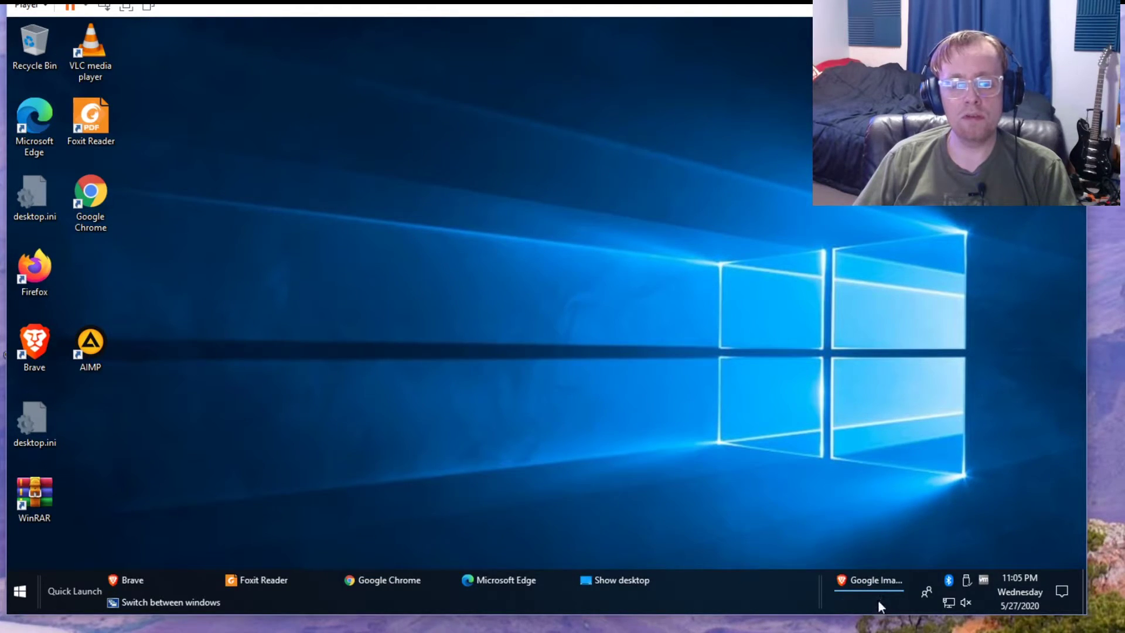
pyautogui.moveTo(821, 600); pyautogui.dragTo(714, 599)
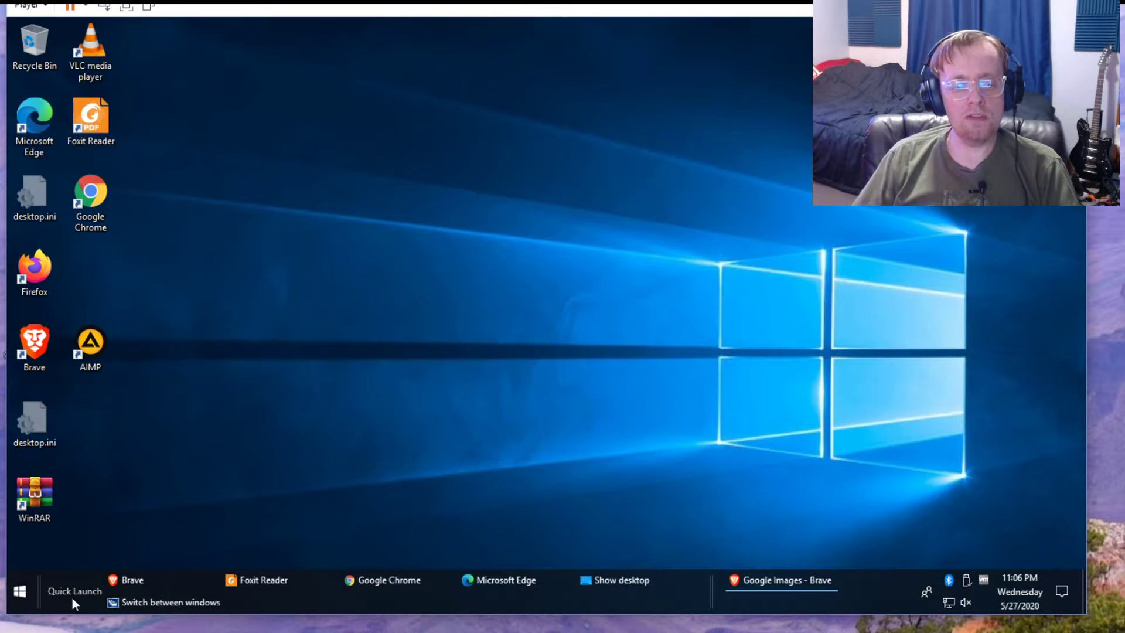
# Turn off Show Text and Show title for the Quick Launch toolbar and shrink it to two rows of three icons.
pyautogui.rightClick(282, 606)
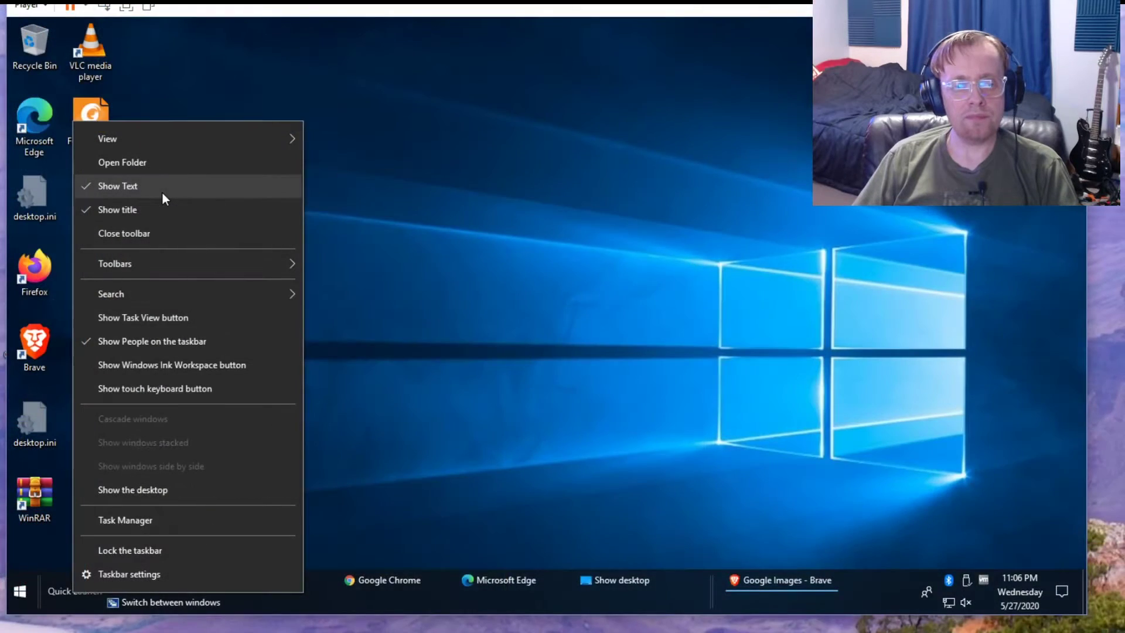
pyautogui.click(247, 261)
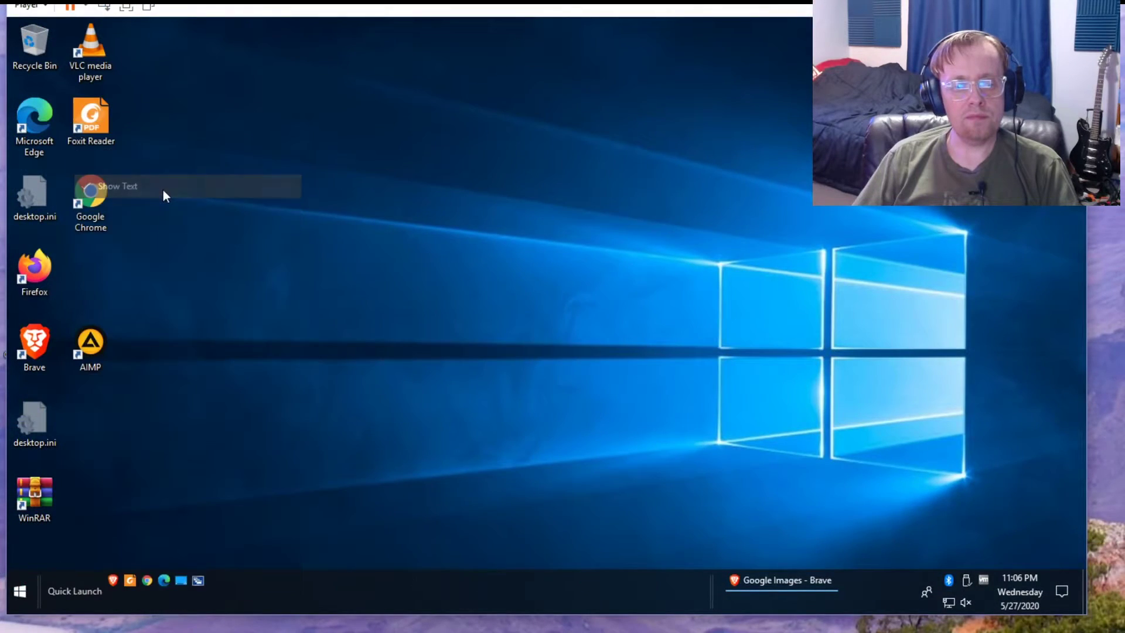
pyautogui.rightClick(73, 592)
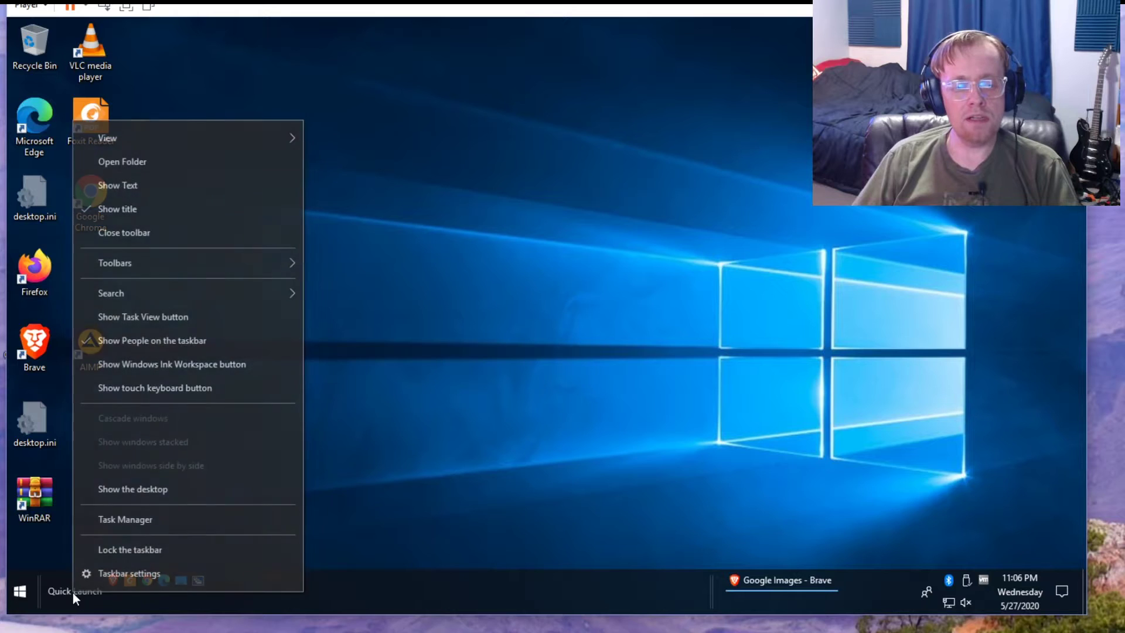
pyautogui.click(357, 218)
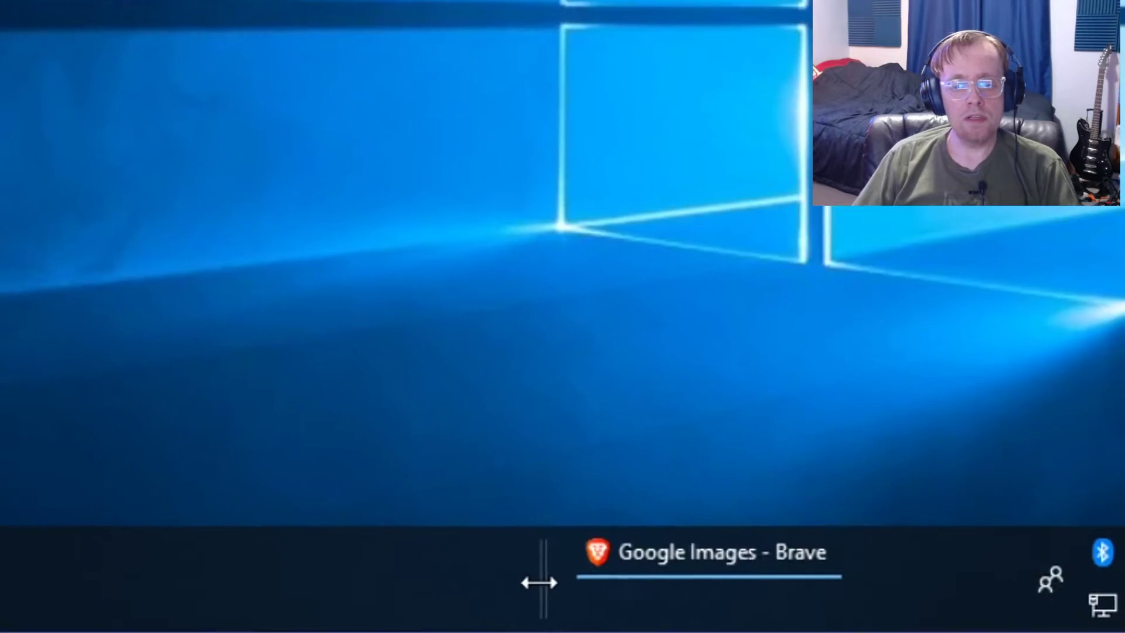
pyautogui.moveTo(538, 582); pyautogui.dragTo(120, 587)
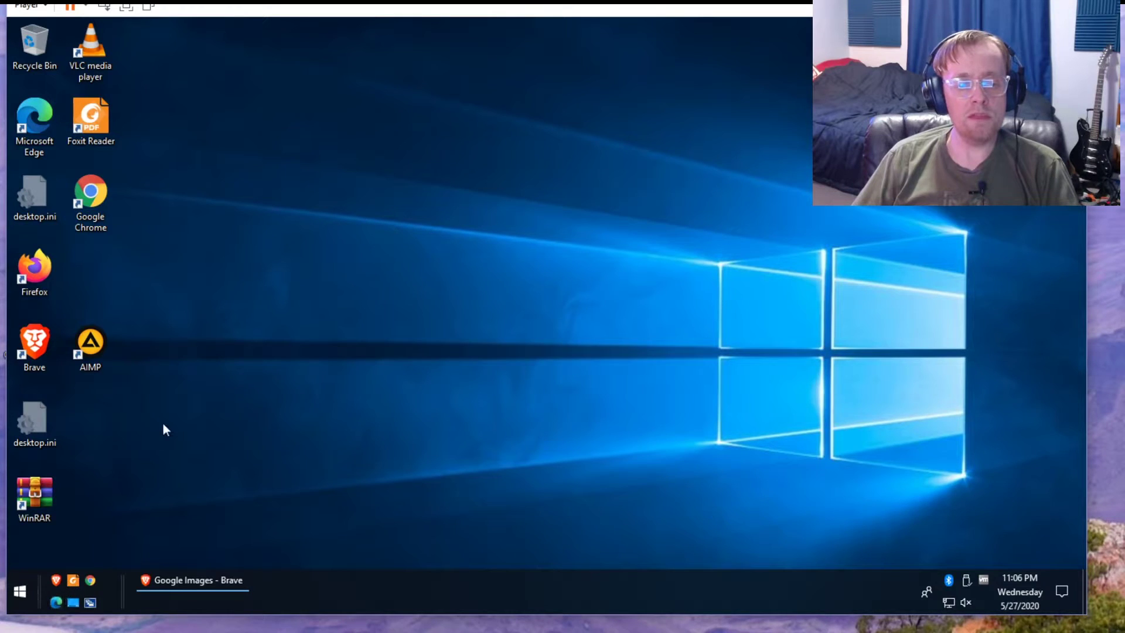
# Try the Quick Launch toolbar's Show desktop shortcut by alternately restoring and hiding the Brave window.
pyautogui.click(71, 603)
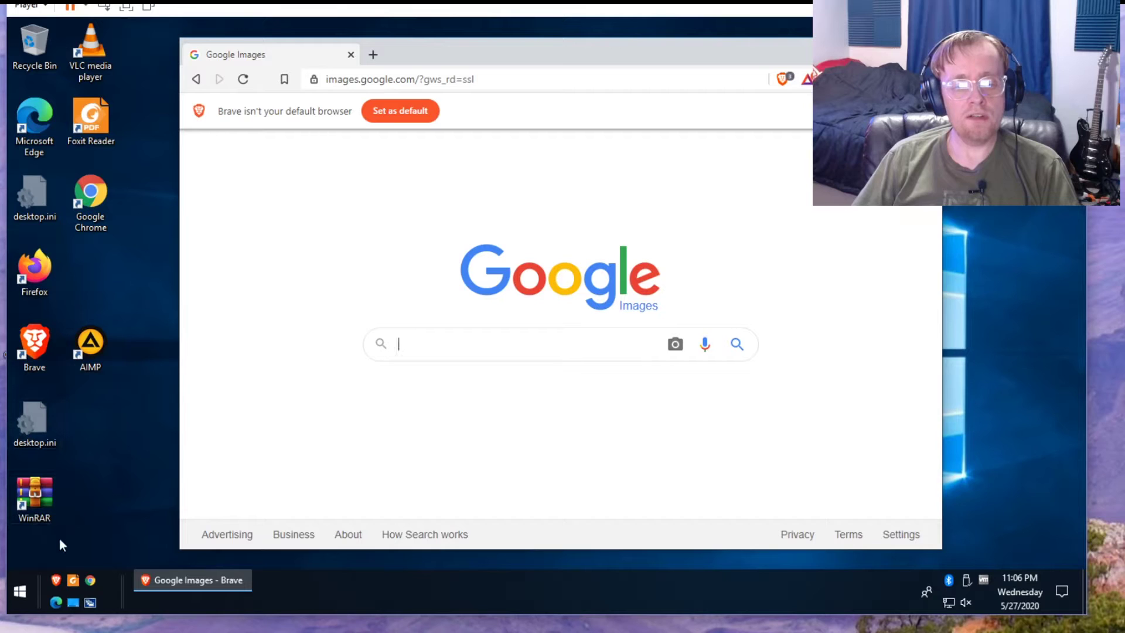
pyautogui.click(76, 604)
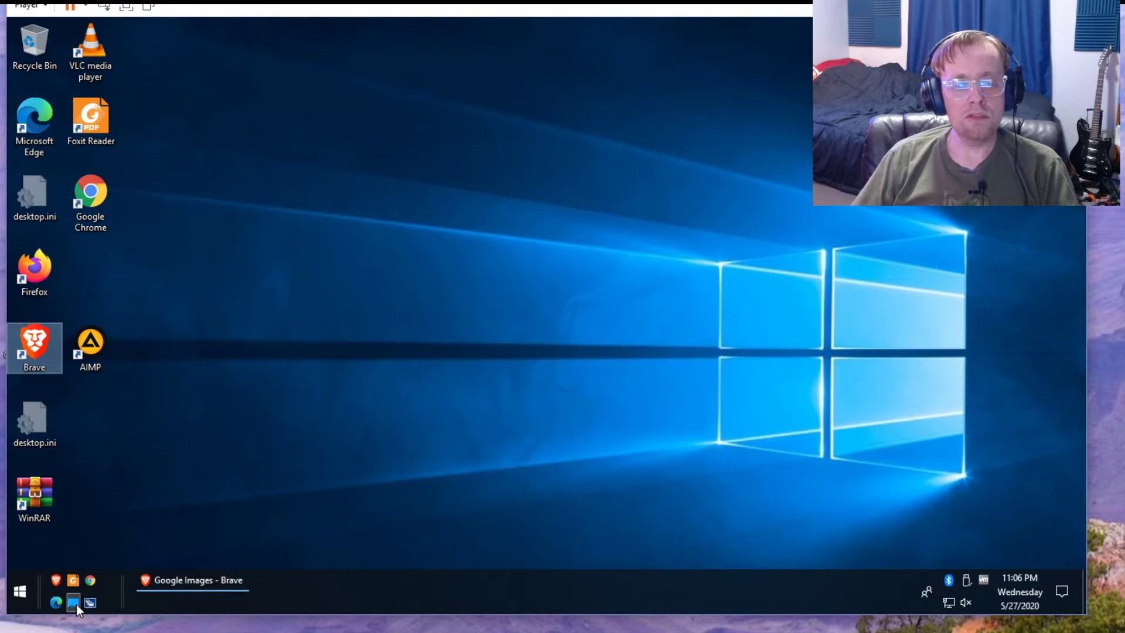
pyautogui.click(186, 586)
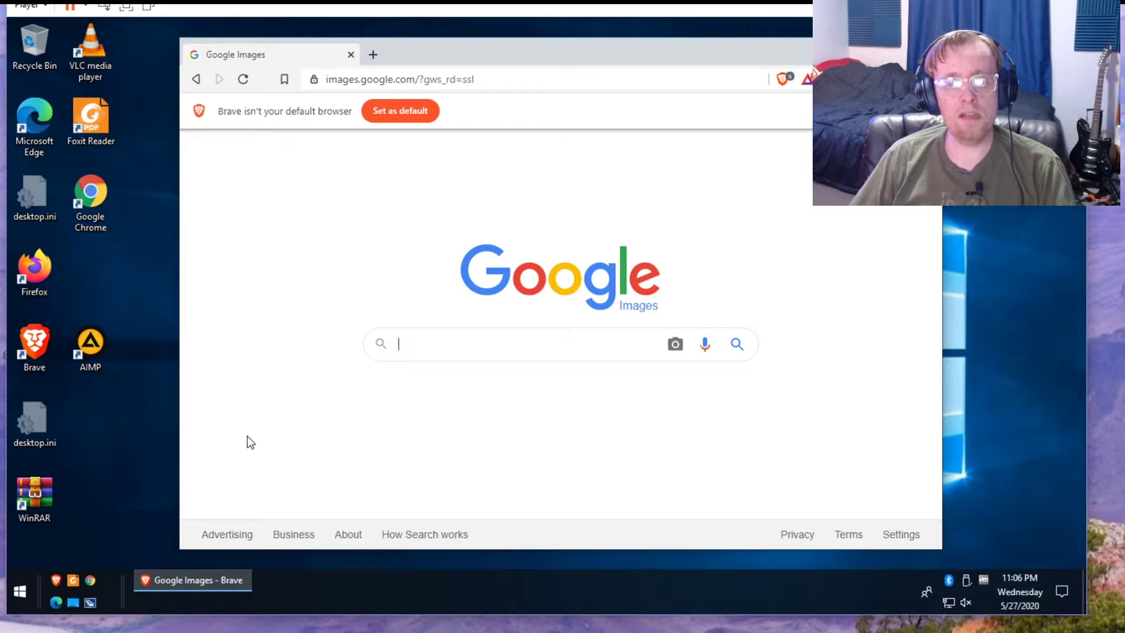
pyautogui.press('super+d')
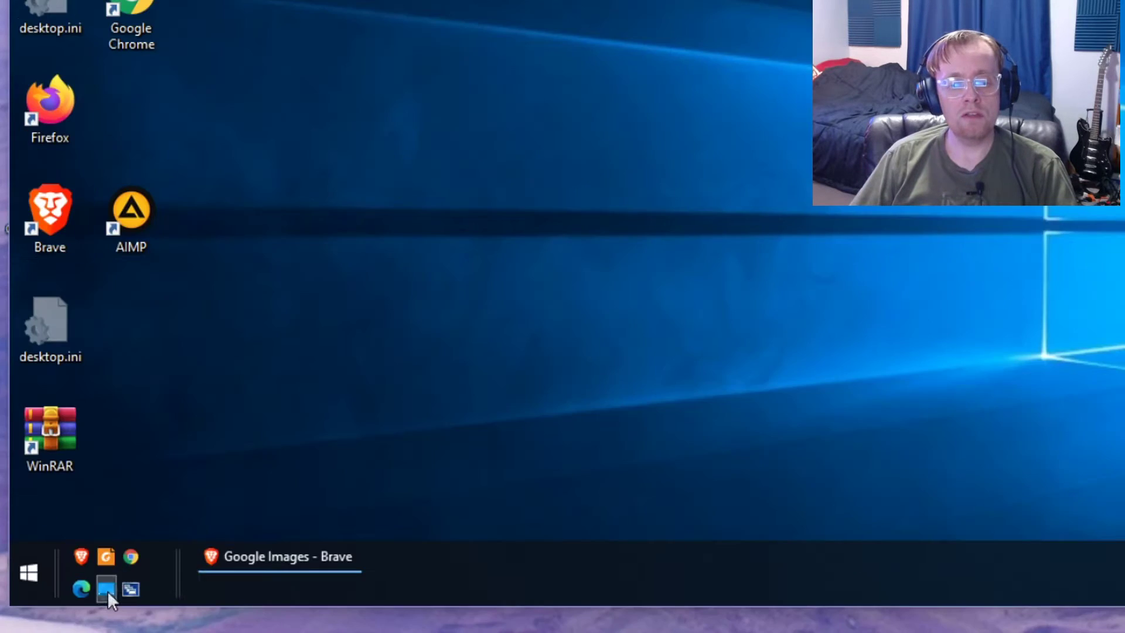
# Delete the Show desktop shortcut from the Quick Launch toolbar and try out its Window Switcher shortcut.
pyautogui.rightClick(73, 602)
pyautogui.click(142, 554)
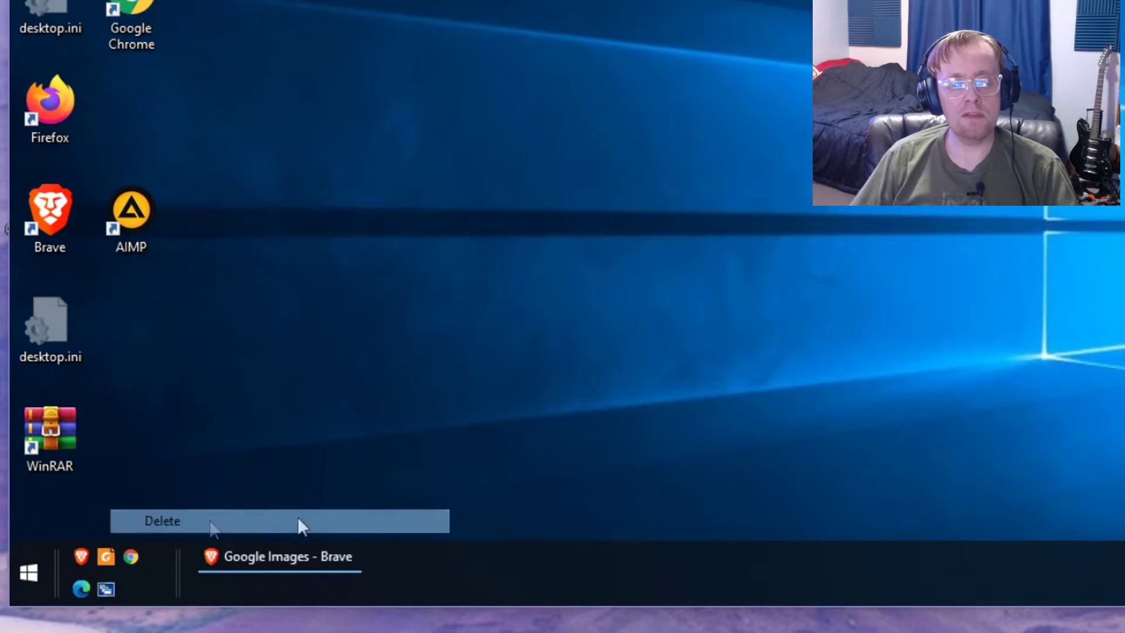
pyautogui.click(106, 589)
pyautogui.click(380, 331)
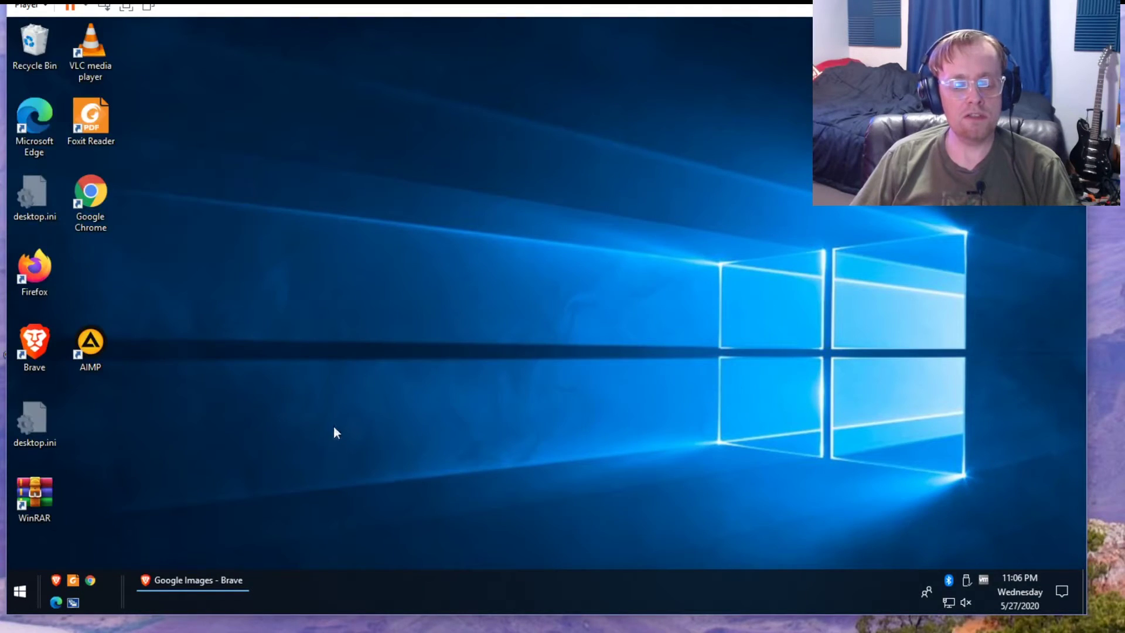
pyautogui.press('super+Tab')
pyautogui.click(325, 424)
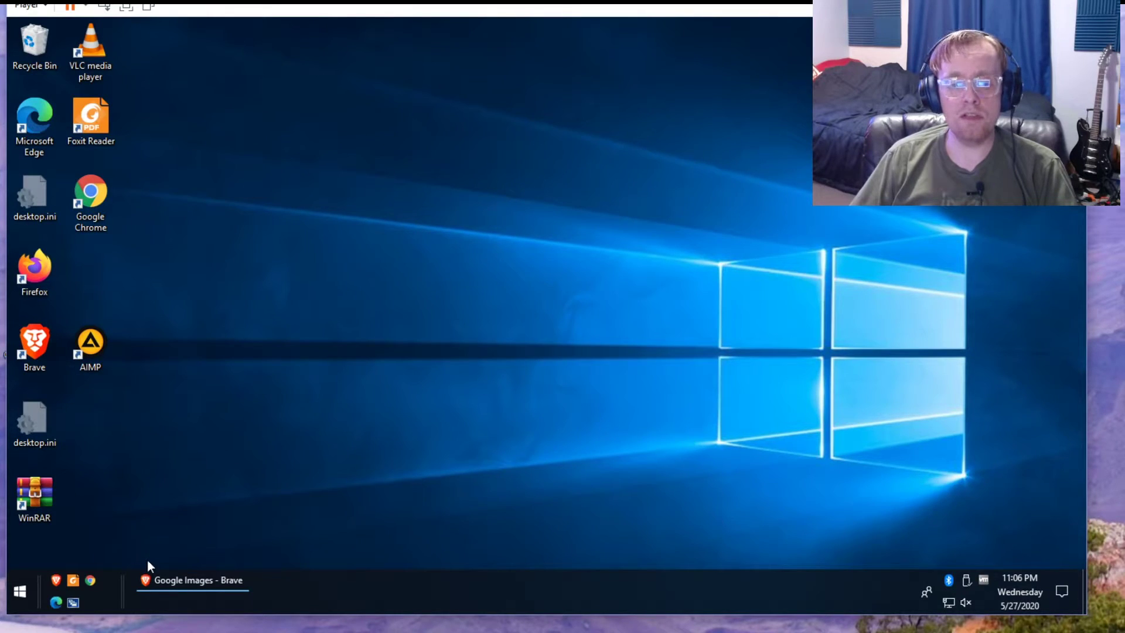
# Delete the Window Switcher shortcut from the Quick Launch toolbar and add the desktop's VLC media player shortcut in its place.
pyautogui.rightClick(74, 603)
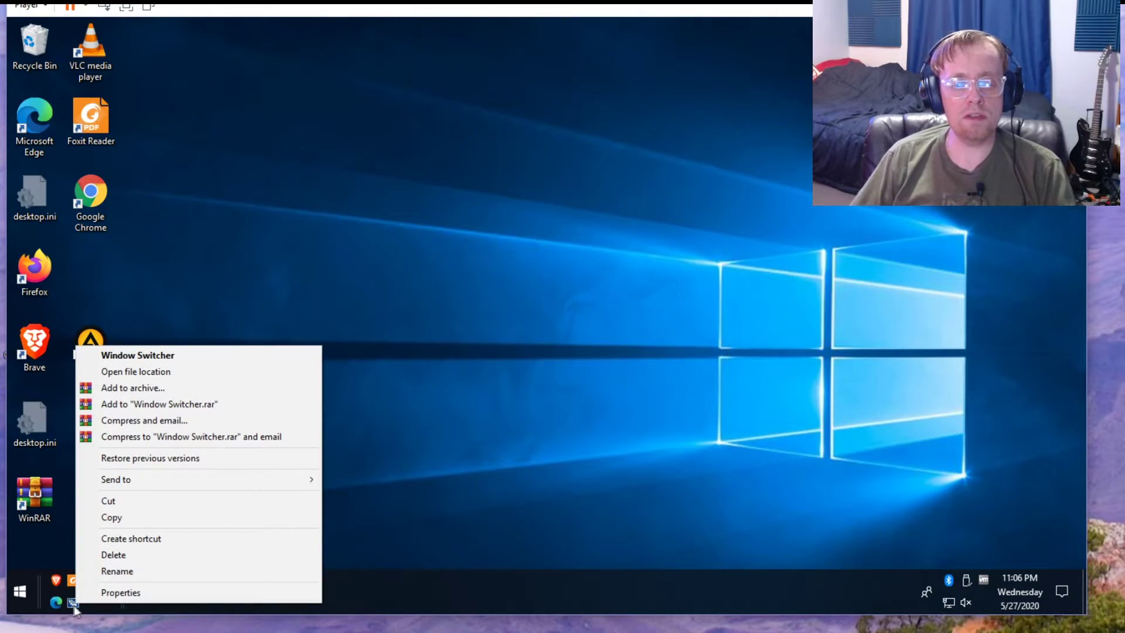
pyautogui.click(145, 557)
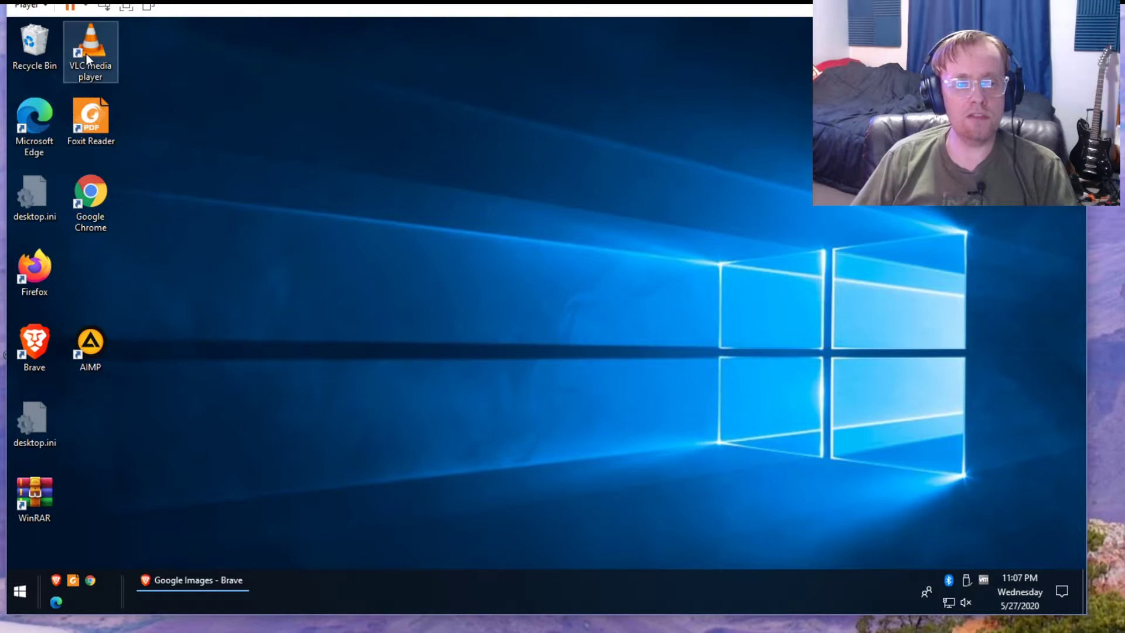
pyautogui.moveTo(86, 54); pyautogui.dragTo(157, 262)
pyautogui.moveTo(139, 398); pyautogui.dragTo(84, 609)
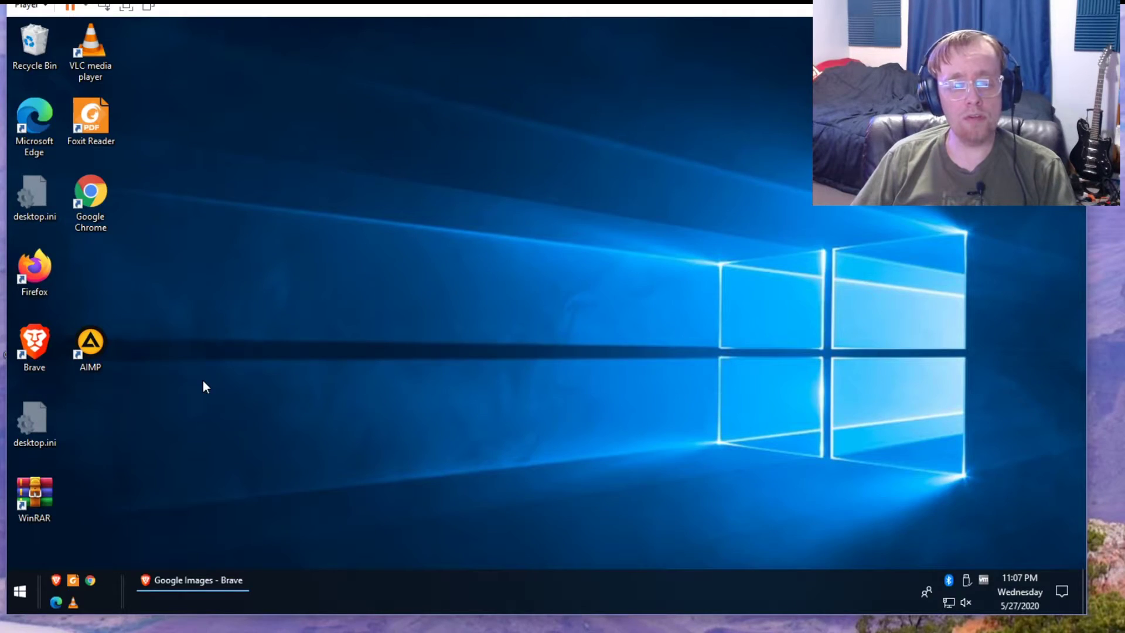
# Open %userprofile%\appdata\roaming\Microsoft\Internet Explorer in File Explorer, point out the Quick Launch folder and close the window.
pyautogui.press('super+e')
pyautogui.moveTo(316, 103); pyautogui.dragTo(282, 117)
pyautogui.hotkey('alt', 'd')
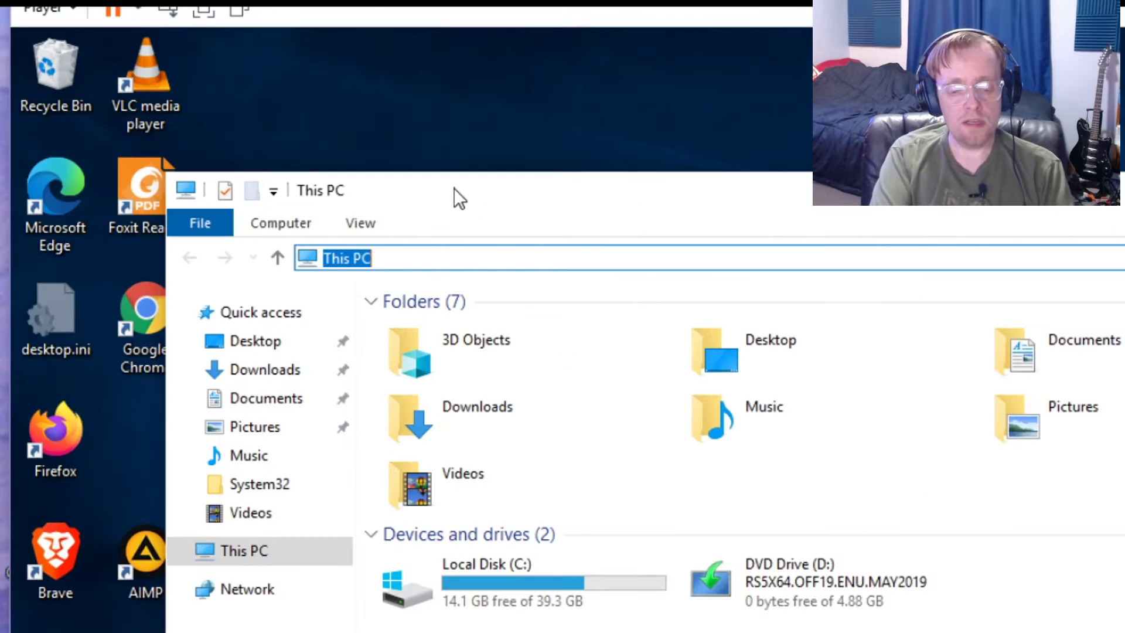
pyautogui.write('%s')
pyautogui.press('BackSpace')
pyautogui.write('userprofi')
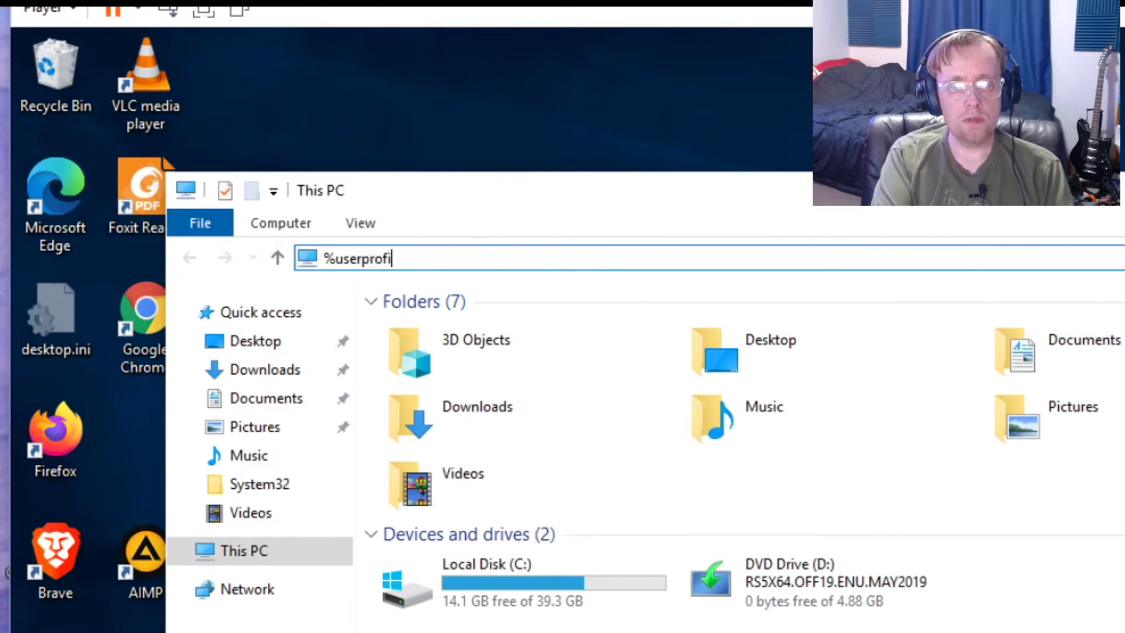
pyautogui.write('le%\\appdata\\')
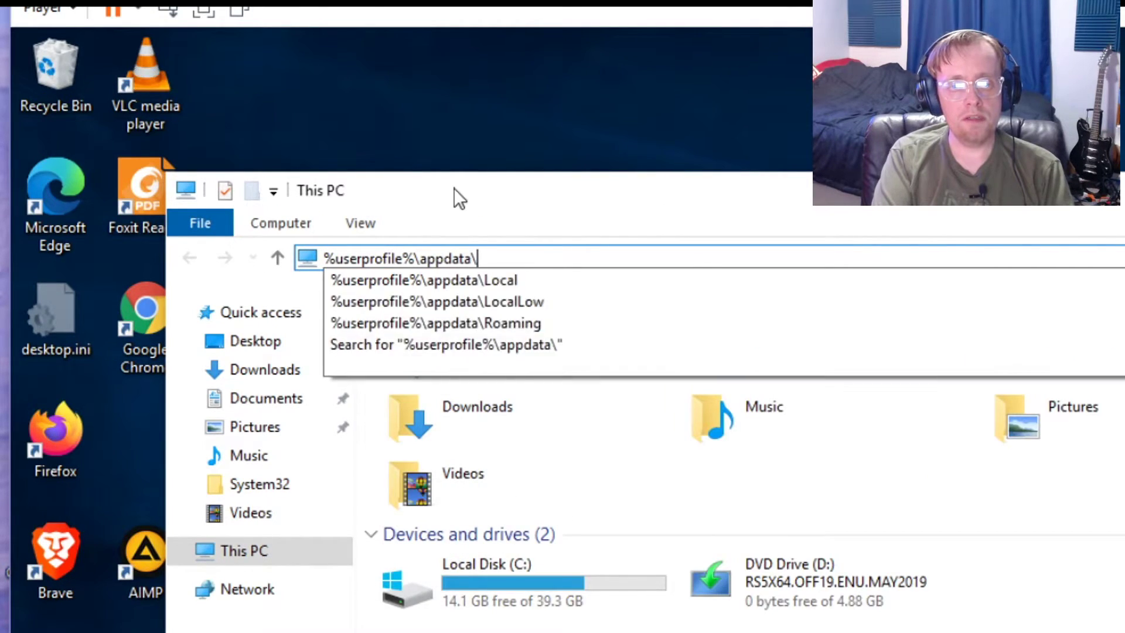
pyautogui.write('roaming\\m')
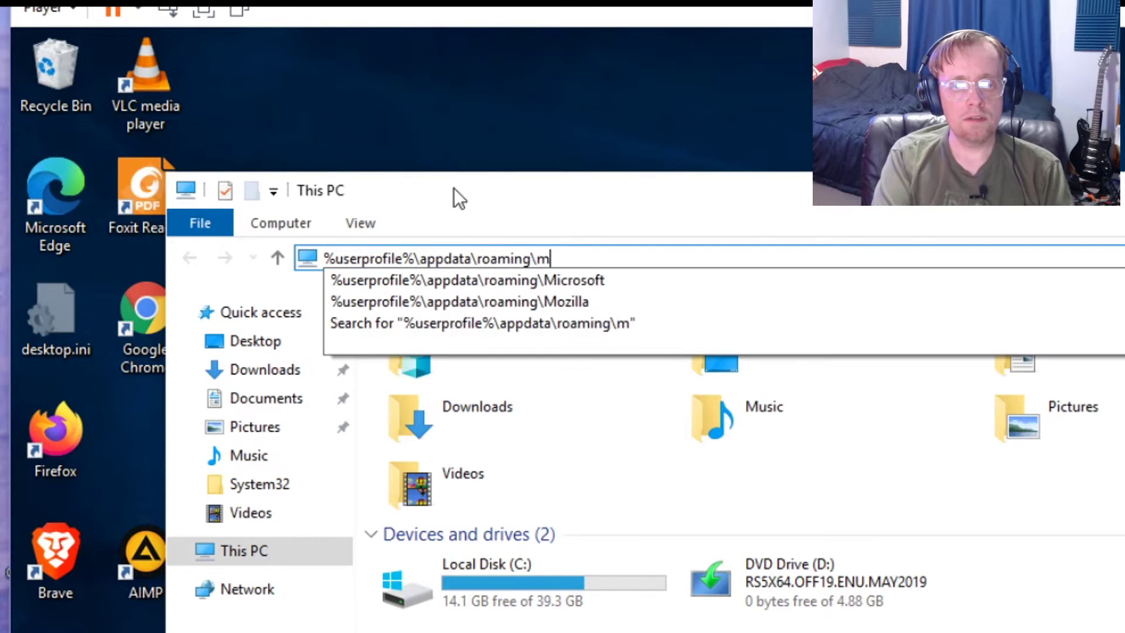
pyautogui.write('icrosf')
pyautogui.press('BackSpace')
pyautogui.press('Down')
pyautogui.write('\\in')
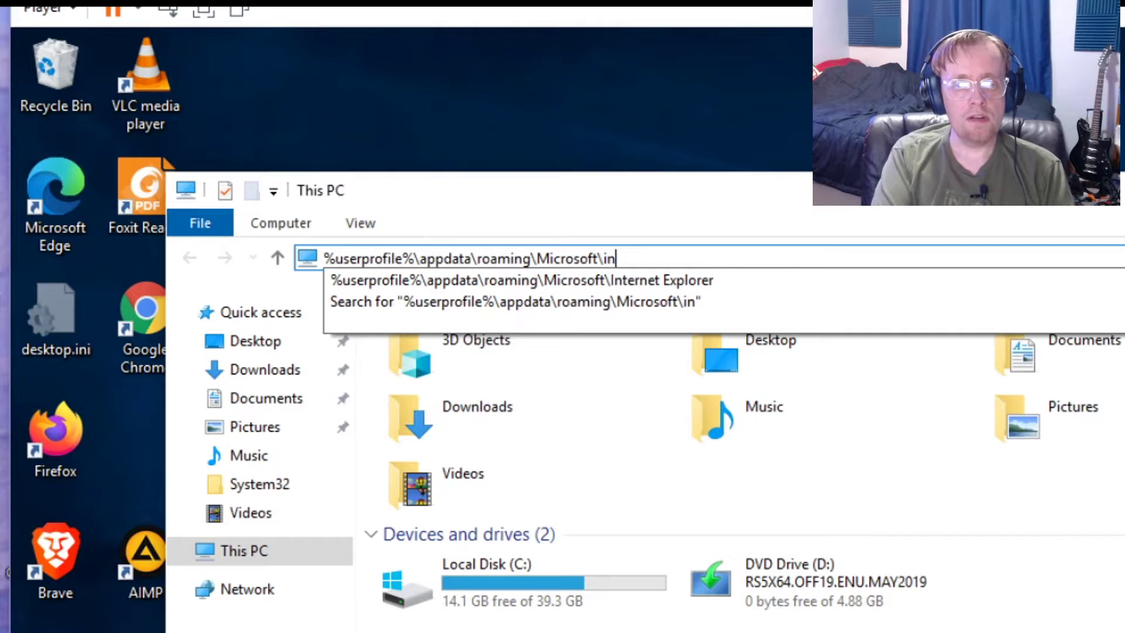
pyautogui.press('Down')
pyautogui.press('Return')
pyautogui.click(452, 337)
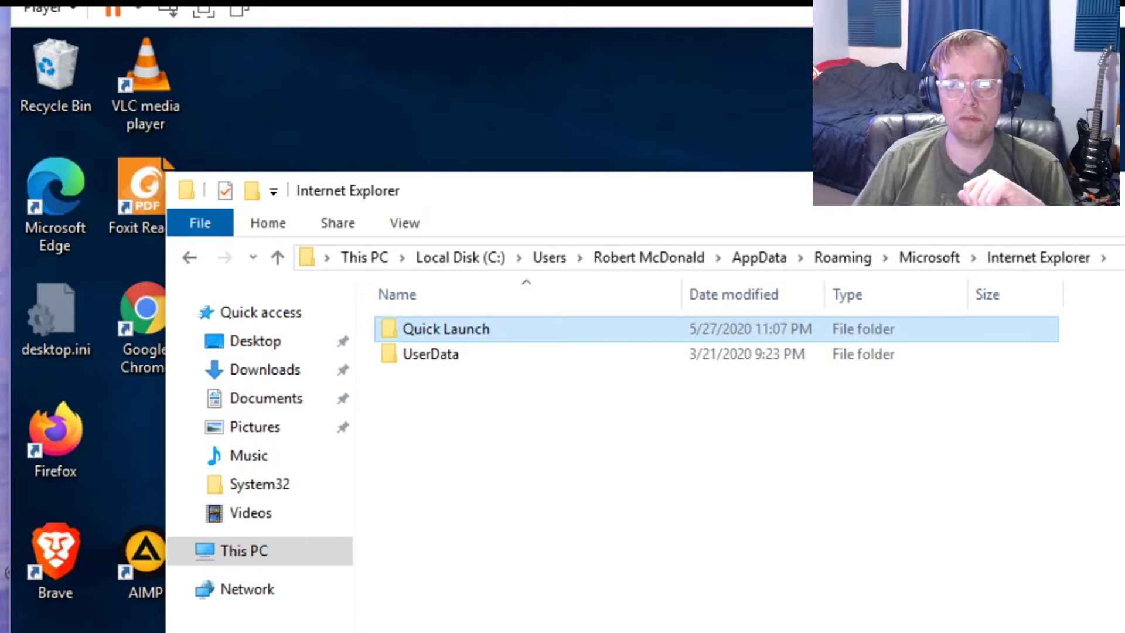
pyautogui.click(1116, 189)
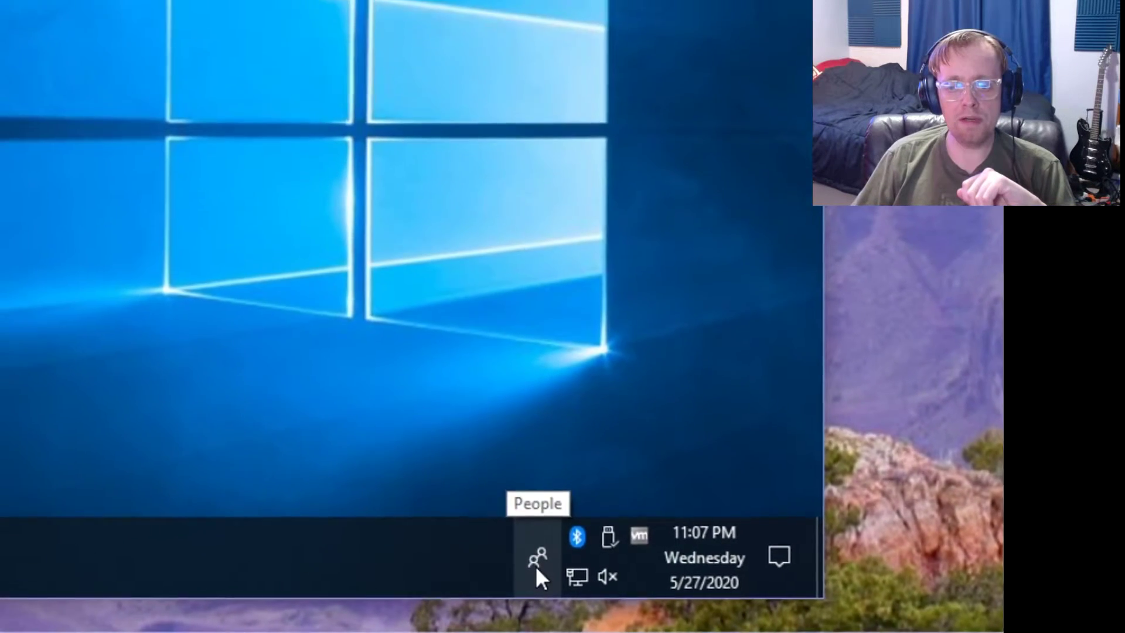
# View the People flyout, dismiss it and turn off Show People on the taskbar.
pyautogui.click(537, 563)
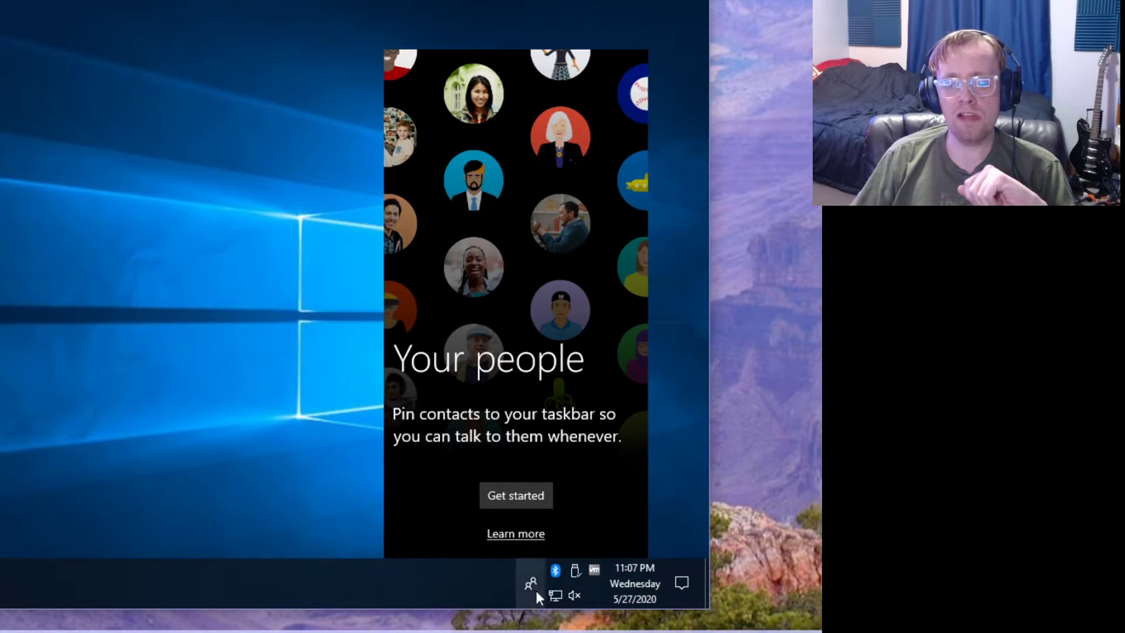
pyautogui.click(357, 480)
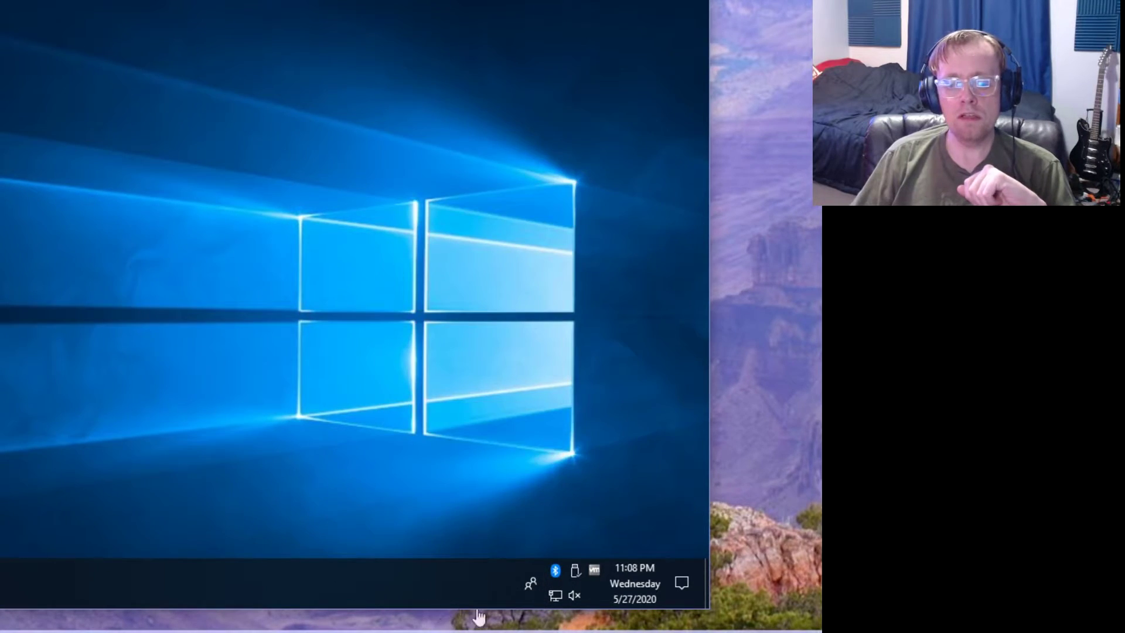
pyautogui.rightClick(409, 578)
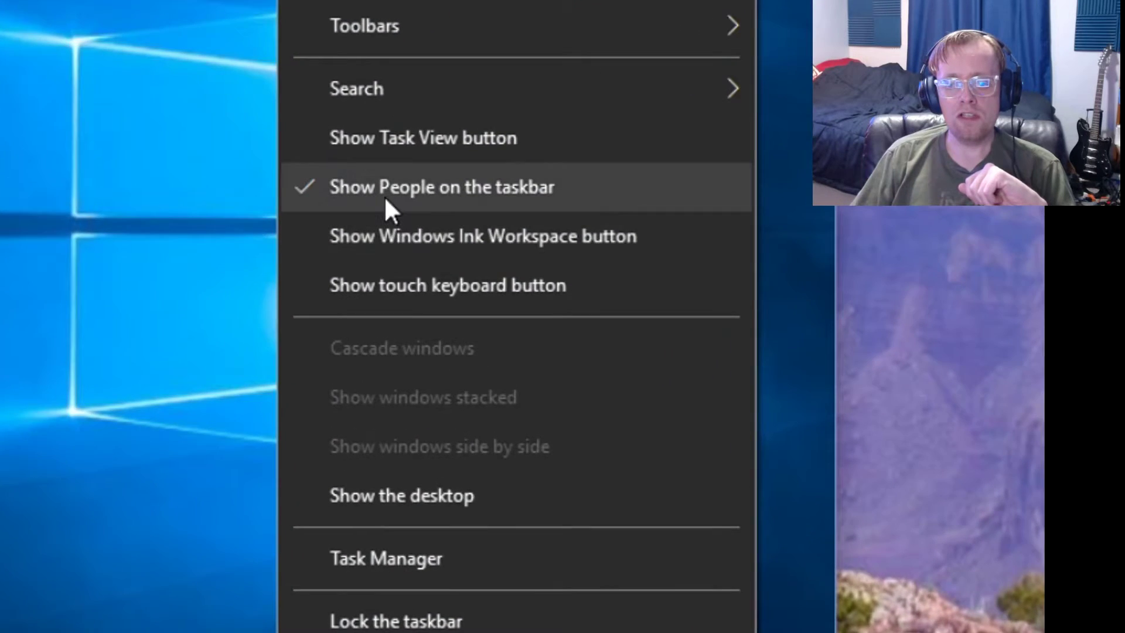
pyautogui.click(510, 204)
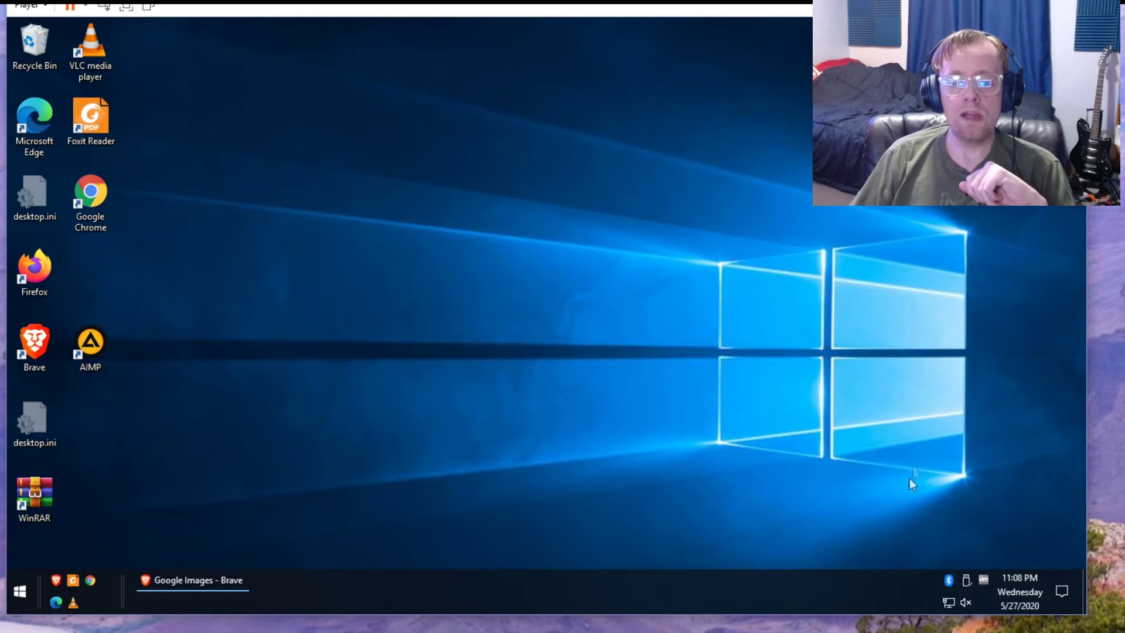
# Unmute the speakers from the notification area and dismiss the volume control.
pyautogui.click(968, 604)
pyautogui.click(968, 508)
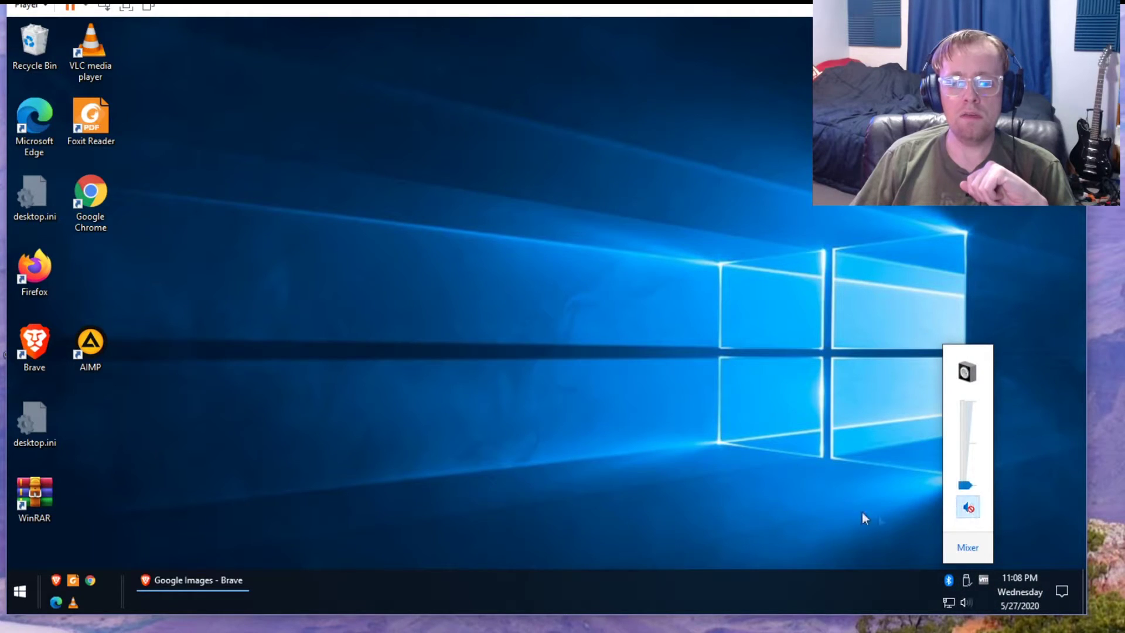
pyautogui.click(865, 518)
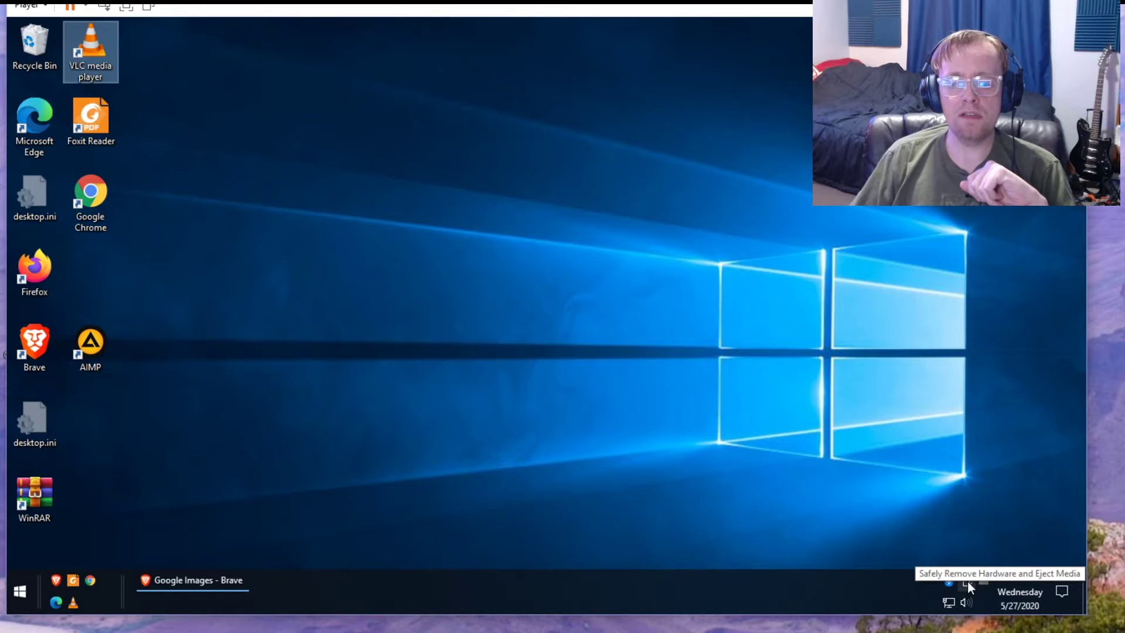
pyautogui.click(949, 502)
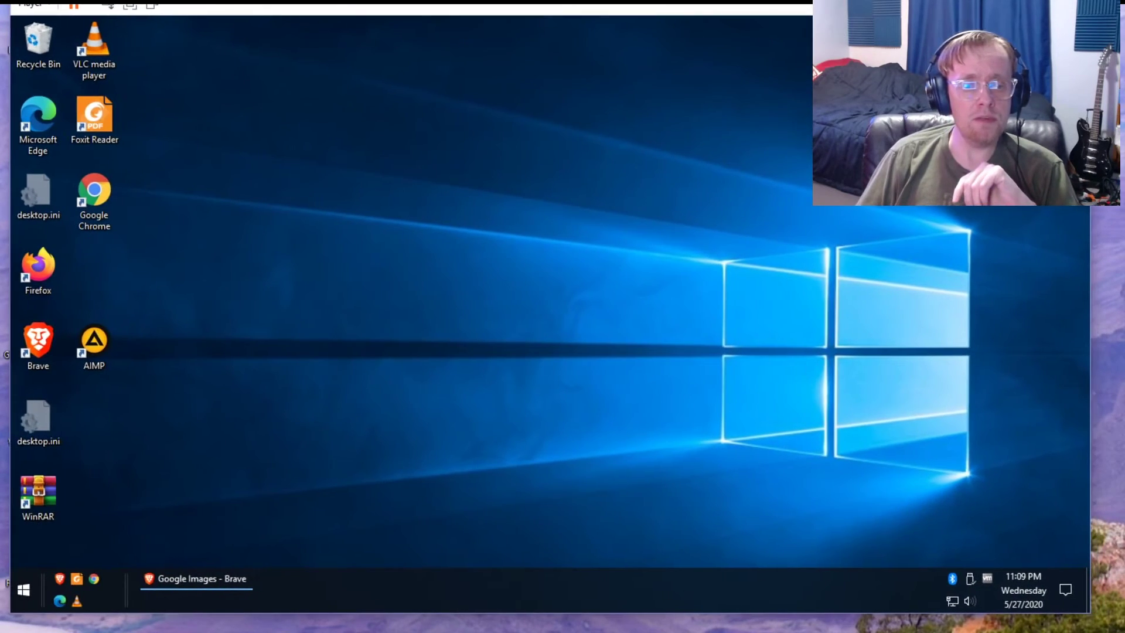
pyautogui.moveTo(243, 154); pyautogui.dragTo(626, 468)
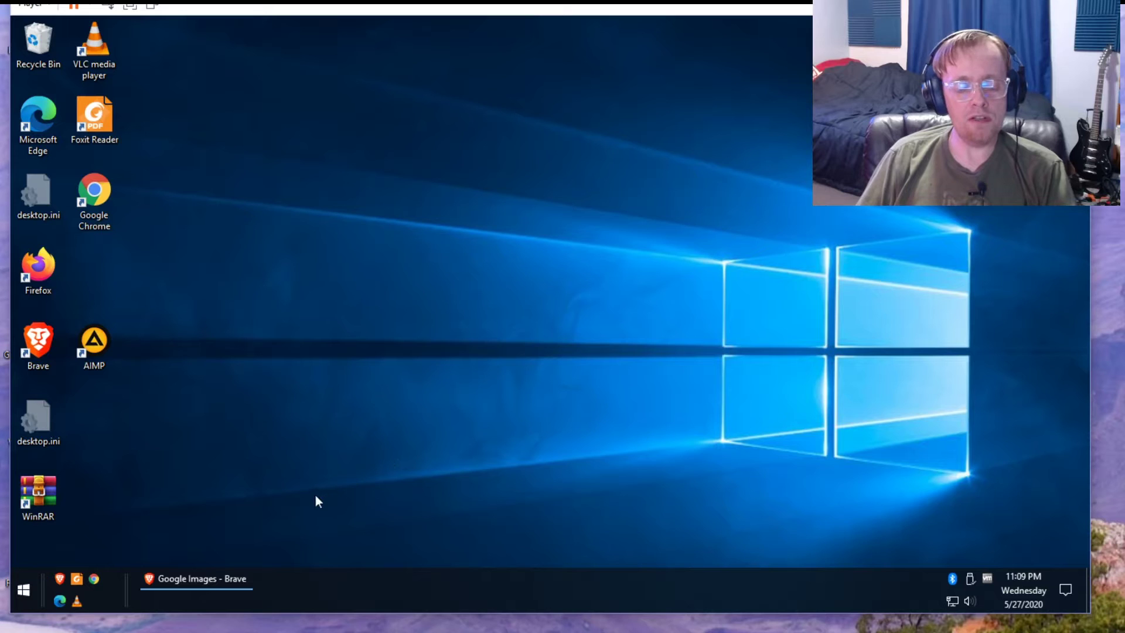
# Search the Start menu for "col" and open Color settings.
pyautogui.press('super')
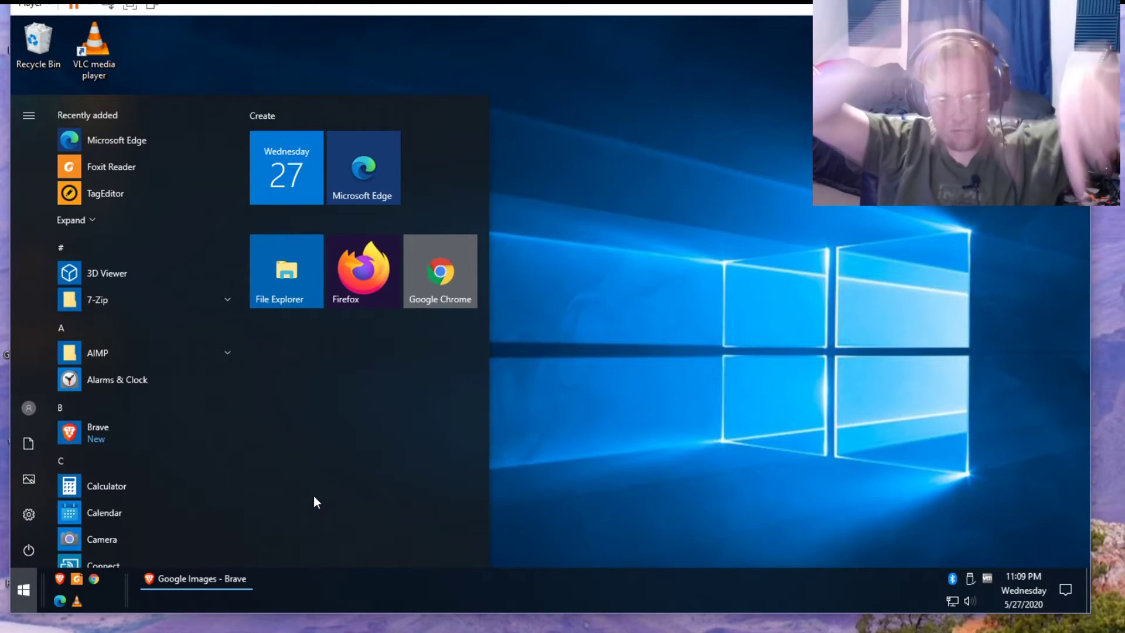
pyautogui.write('col')
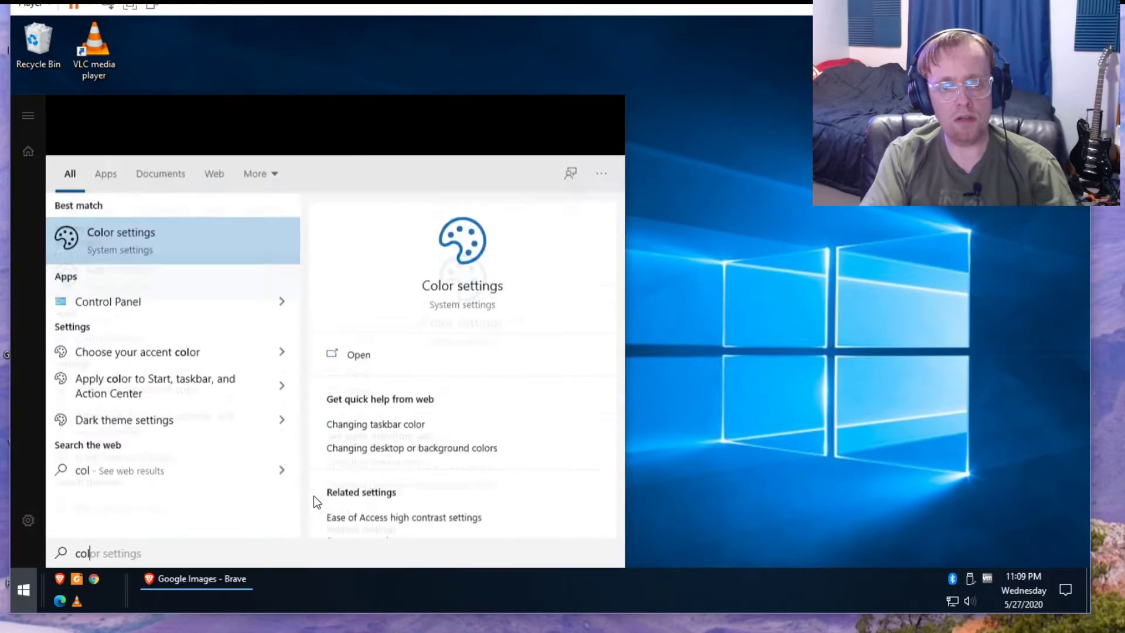
pyautogui.press('Return')
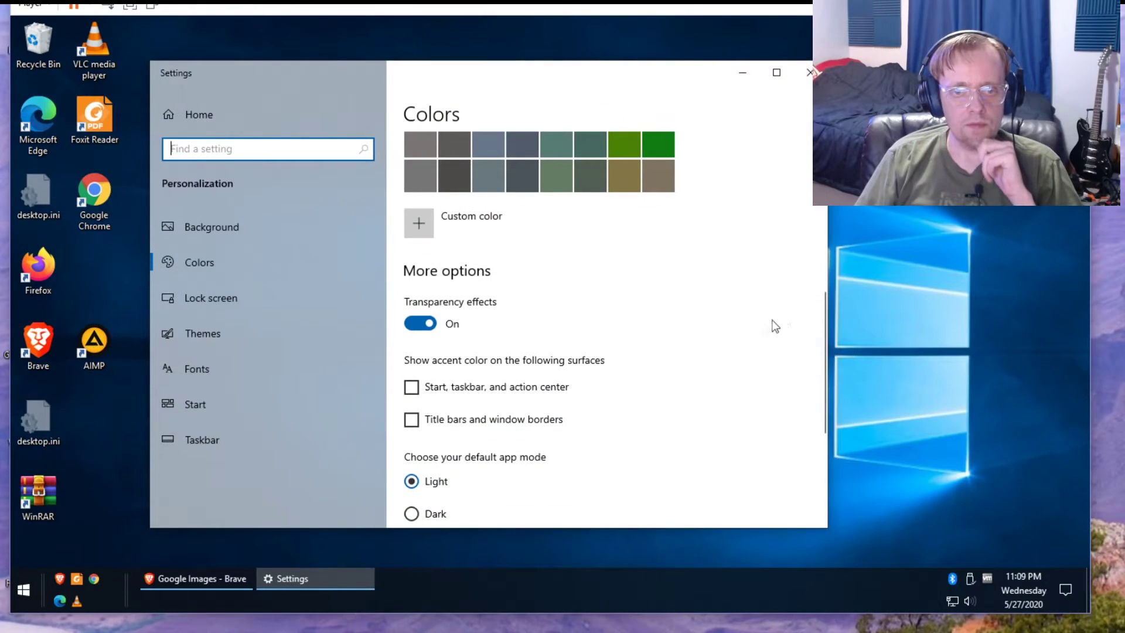
# Turn Transparency effects off to compare the taskbar's look, reposition the Settings window and turn the effects back on.
pyautogui.click(450, 326)
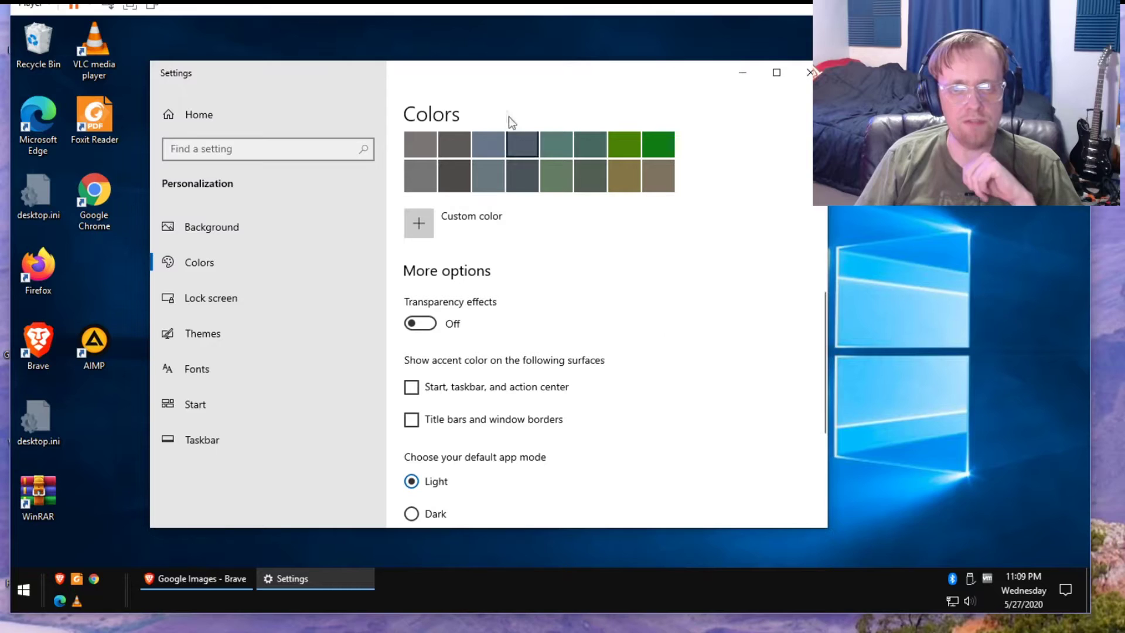
pyautogui.moveTo(502, 88); pyautogui.dragTo(488, 111)
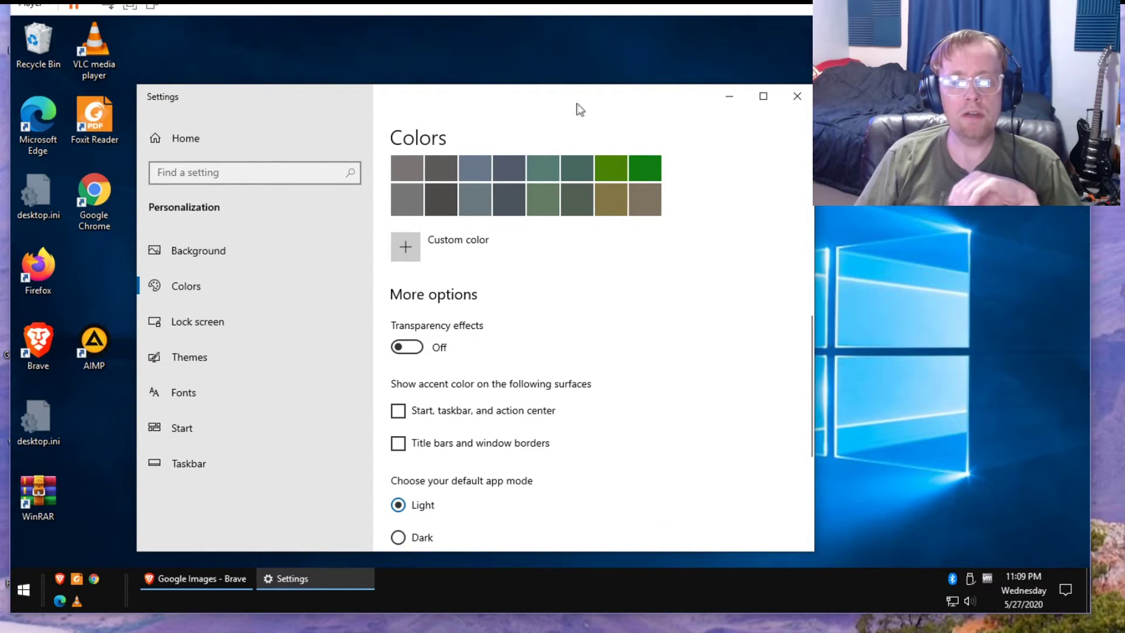
pyautogui.moveTo(576, 103); pyautogui.dragTo(537, 82)
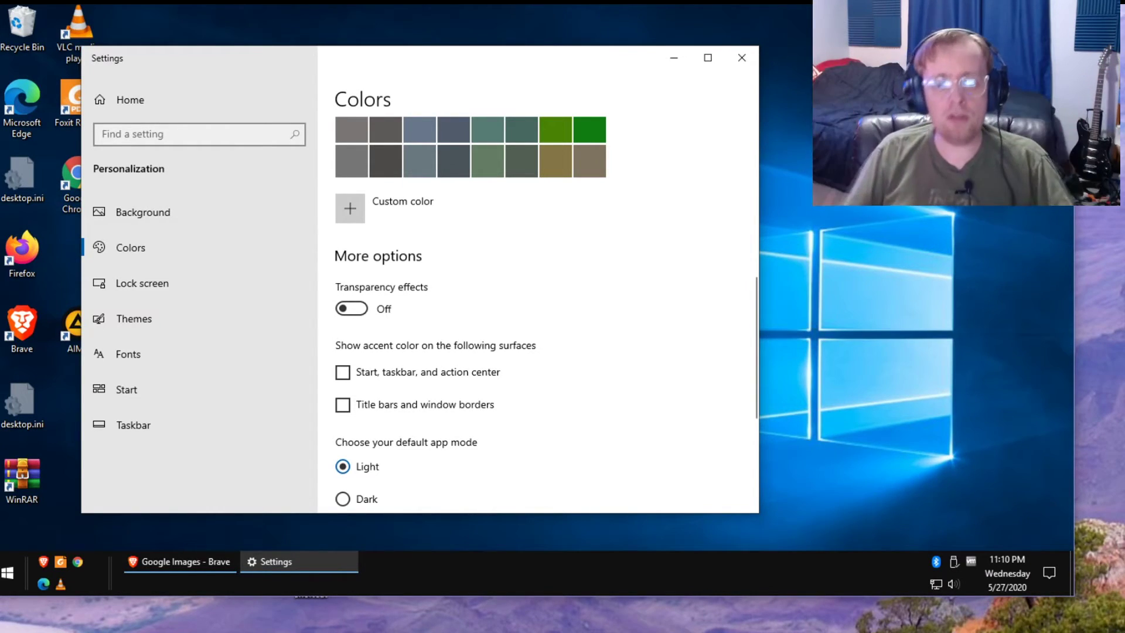
pyautogui.click(350, 309)
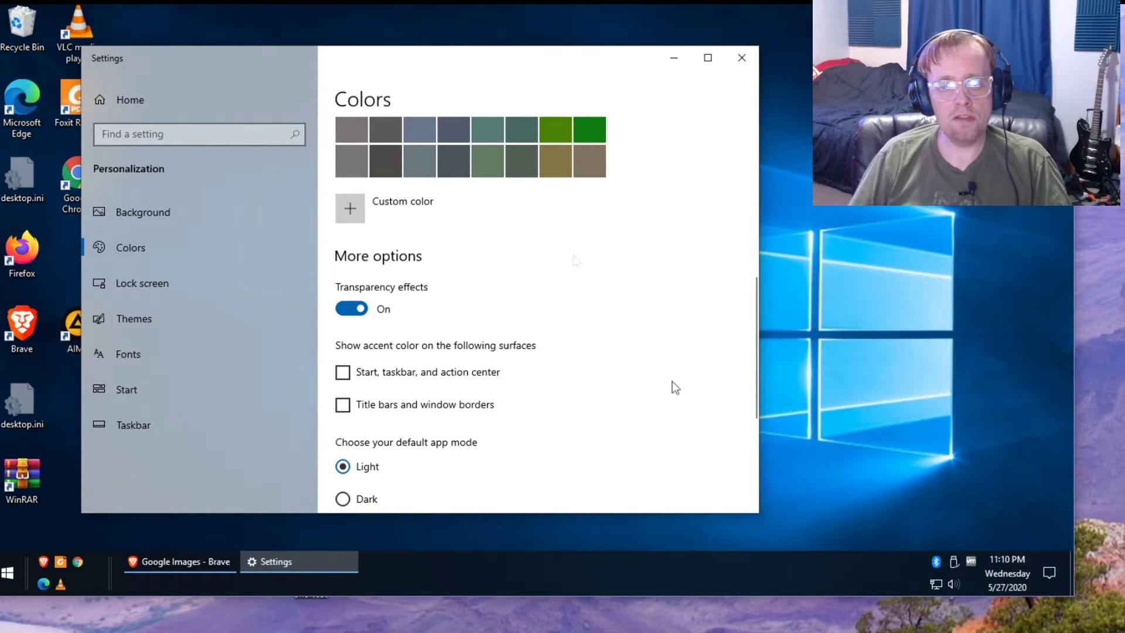
# Set the accent color to the recent purple, show it on Start, taskbar, and action center, and check the Start menu.
pyautogui.scroll(4, 644, 305)
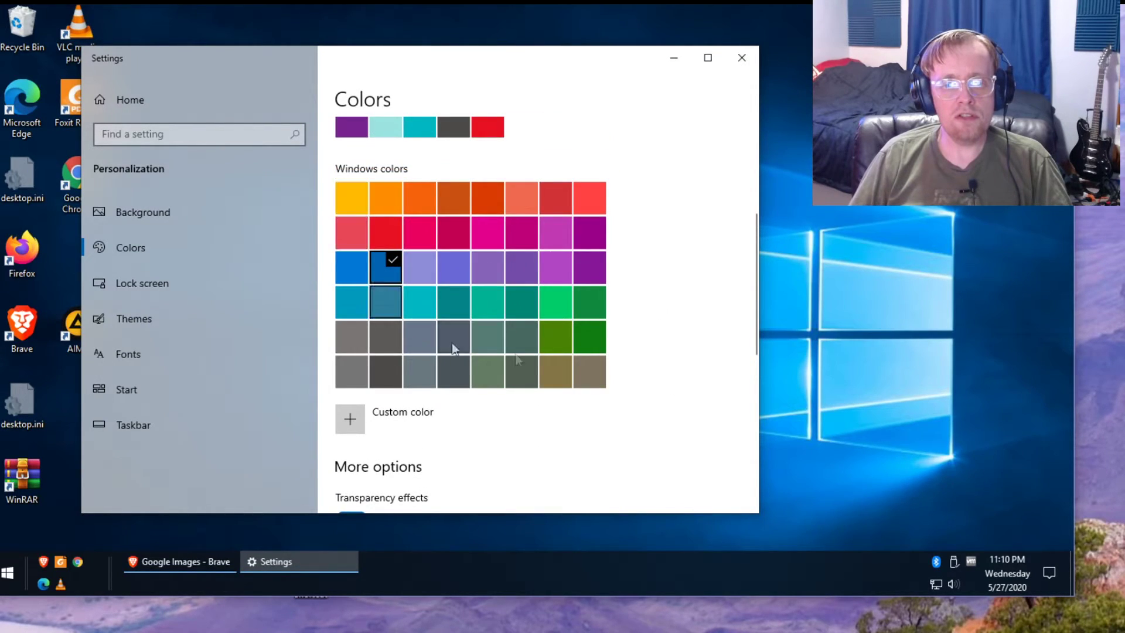
pyautogui.scroll(2, 535, 328)
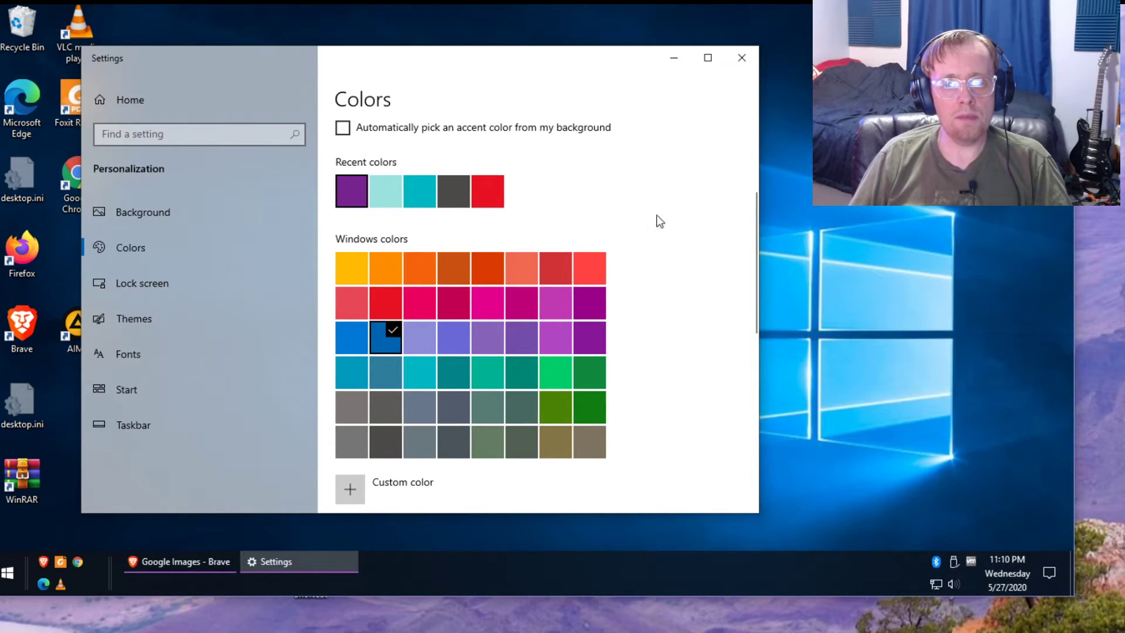
pyautogui.scroll(-5, 661, 223)
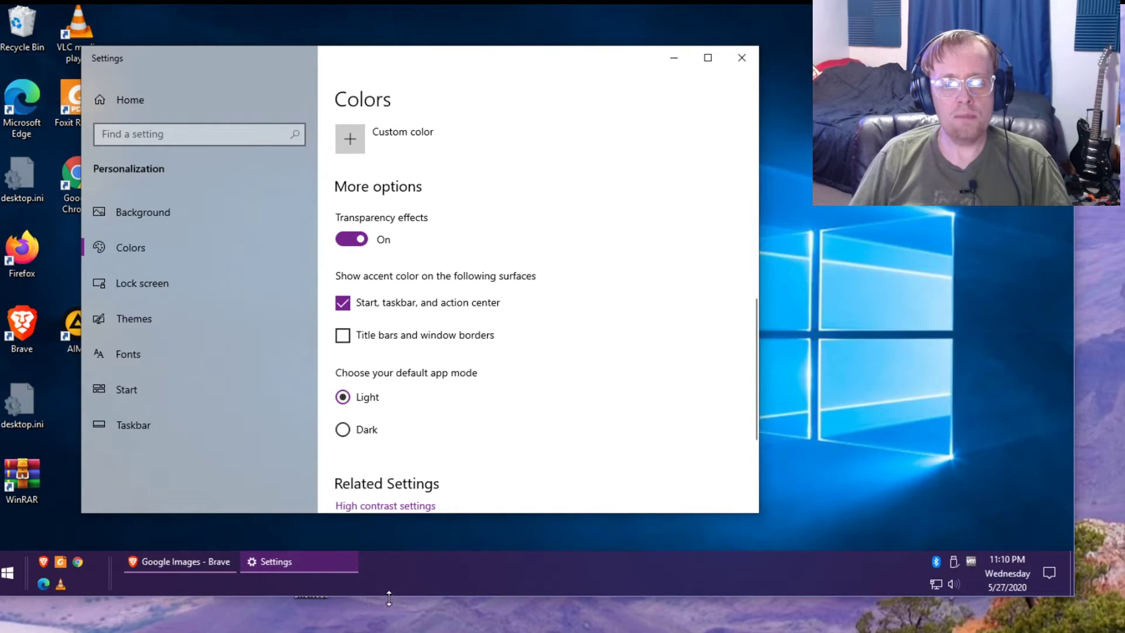
pyautogui.click(13, 580)
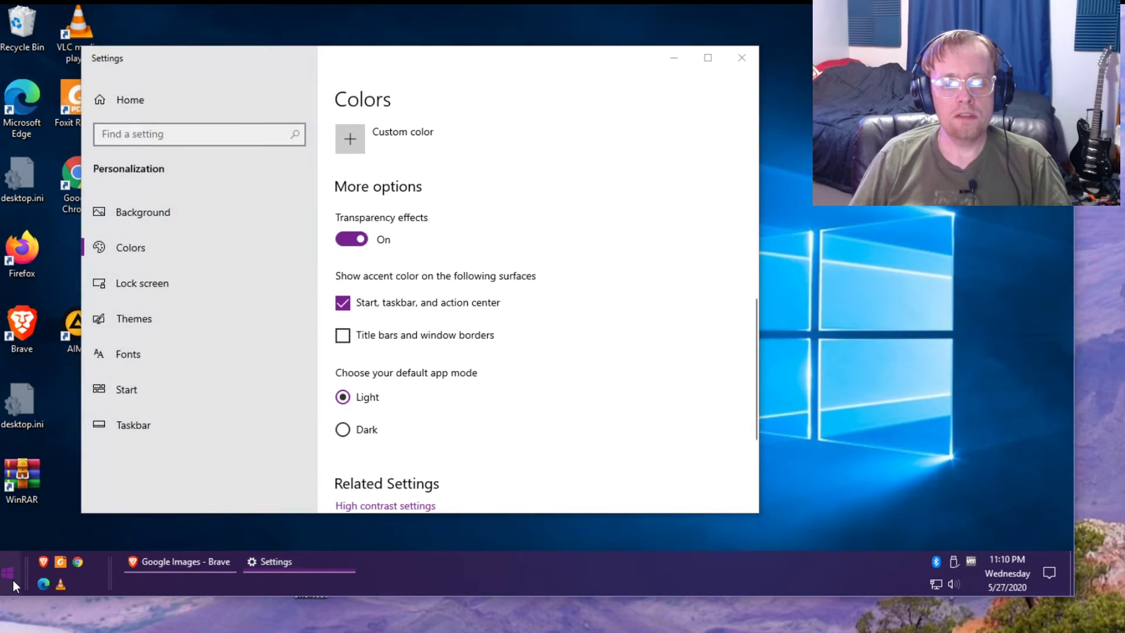
pyautogui.click(650, 347)
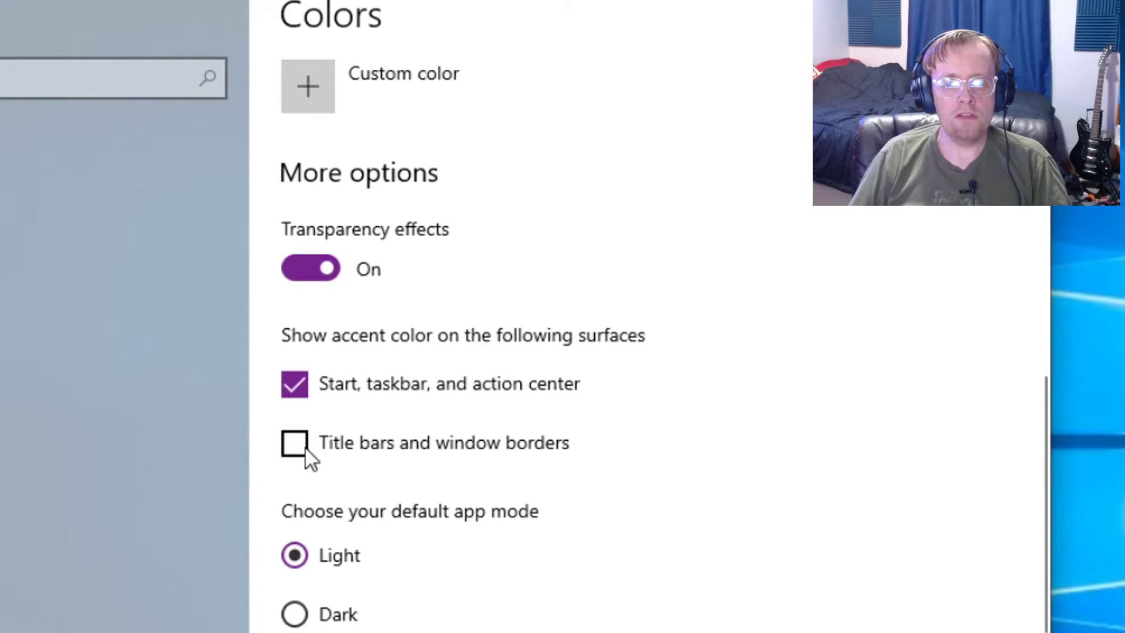
# Show the accent color on title bars and window borders too, and open File Explorer from Start to check it.
pyautogui.click(300, 452)
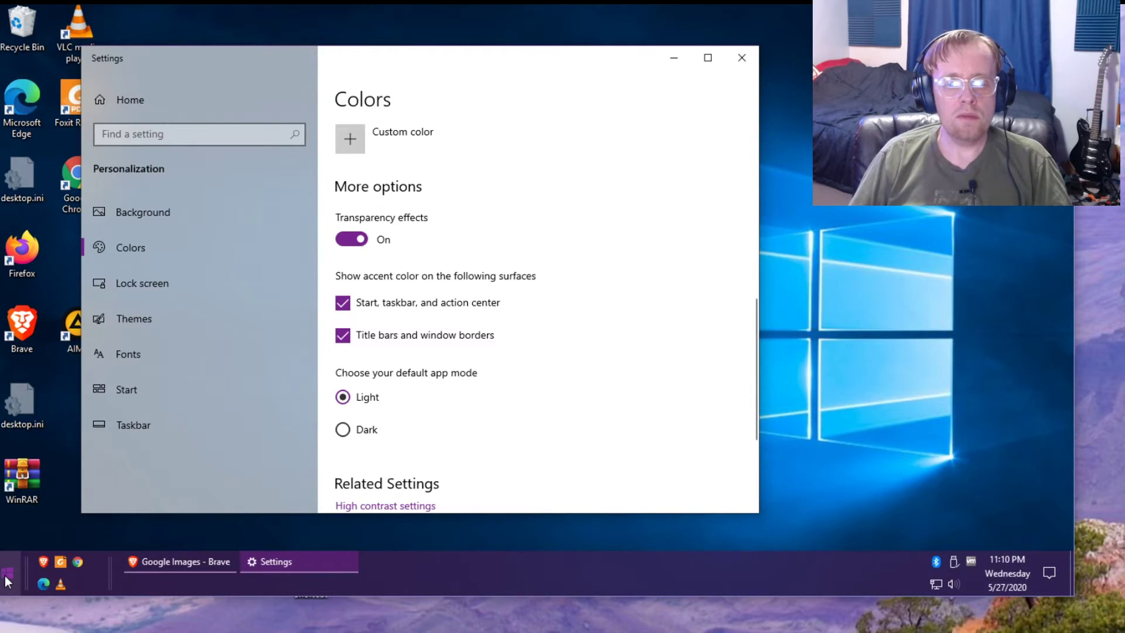
pyautogui.click(7, 577)
pyautogui.click(265, 266)
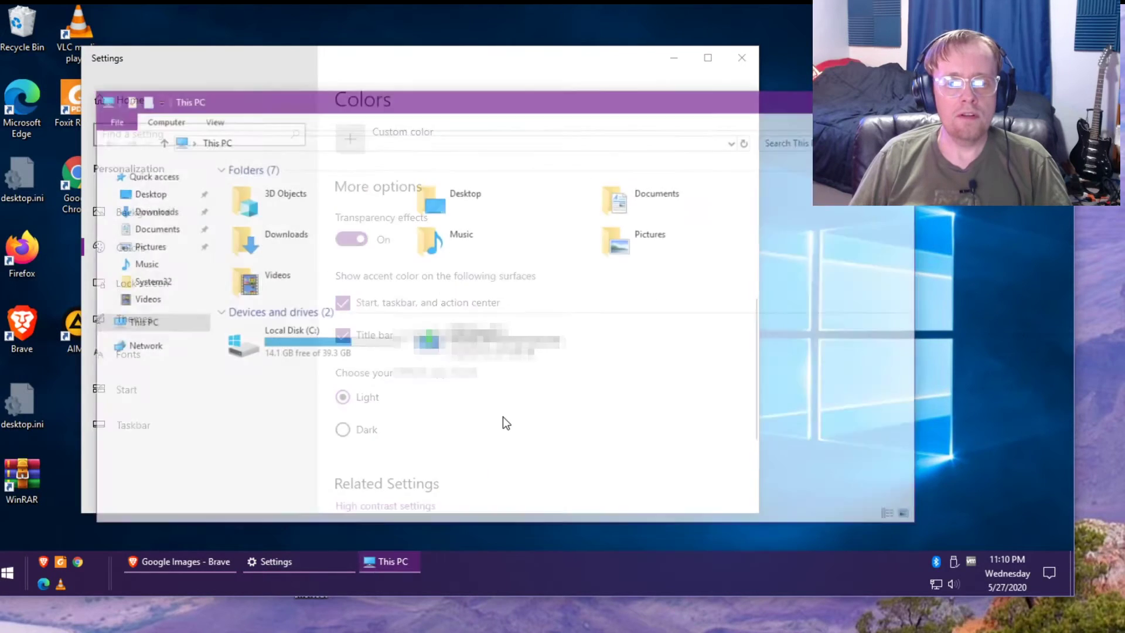
# Reposition the File Explorer window to check its accent-colored title bar, reopen the Start menu, and open Local Disk (C:).
pyautogui.moveTo(237, 117); pyautogui.dragTo(375, 121)
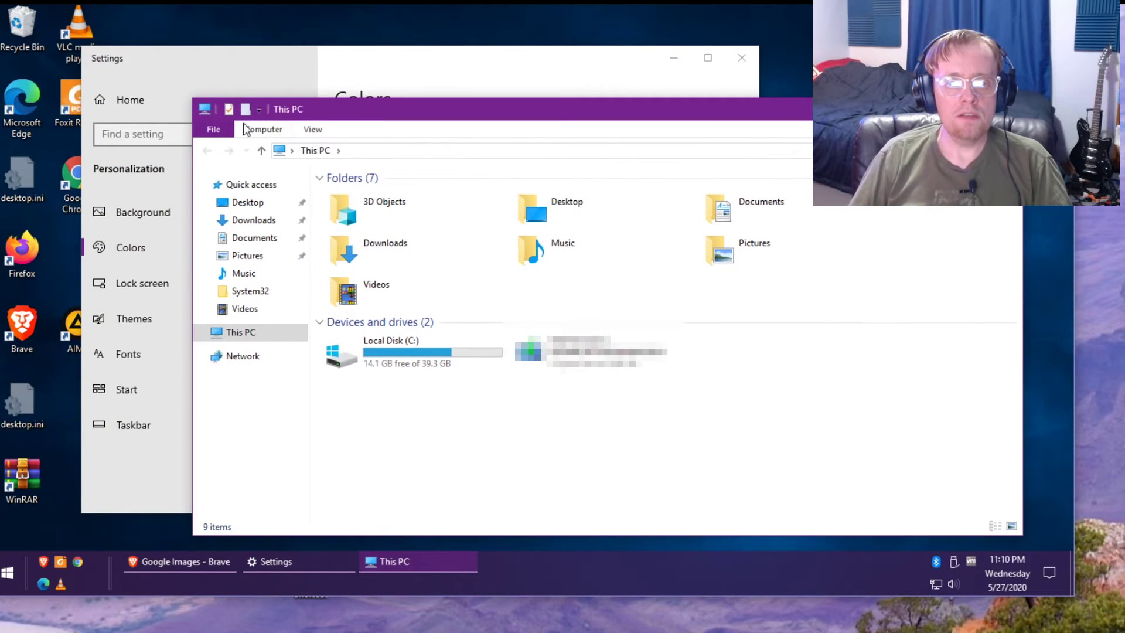
pyautogui.click(7, 573)
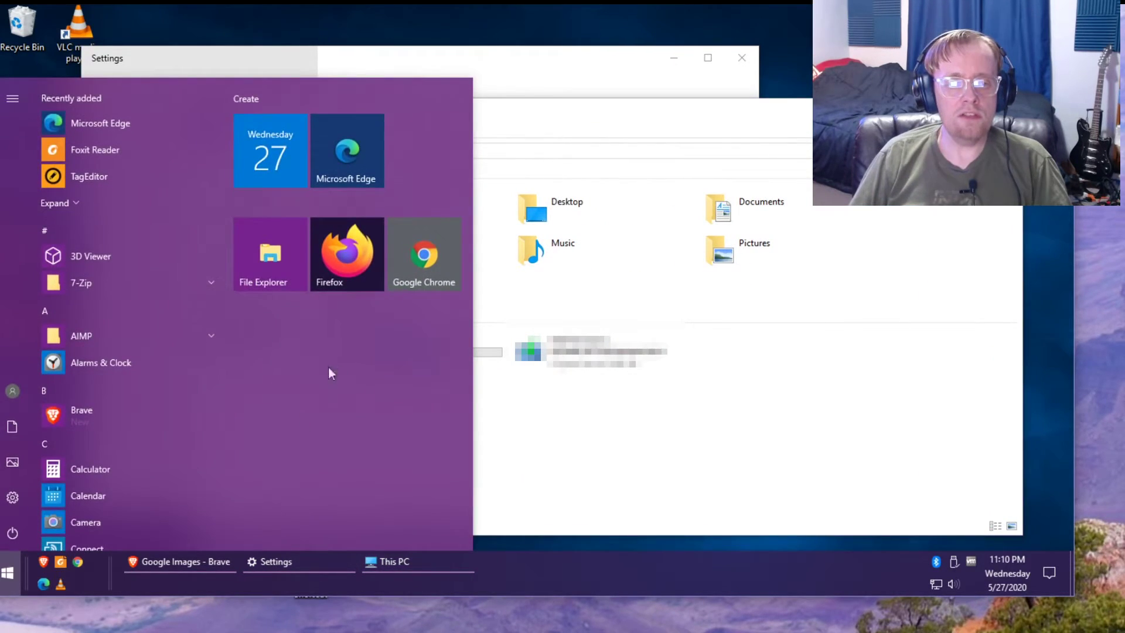
pyautogui.click(284, 267)
pyautogui.click(395, 158)
pyautogui.doubleClick(405, 359)
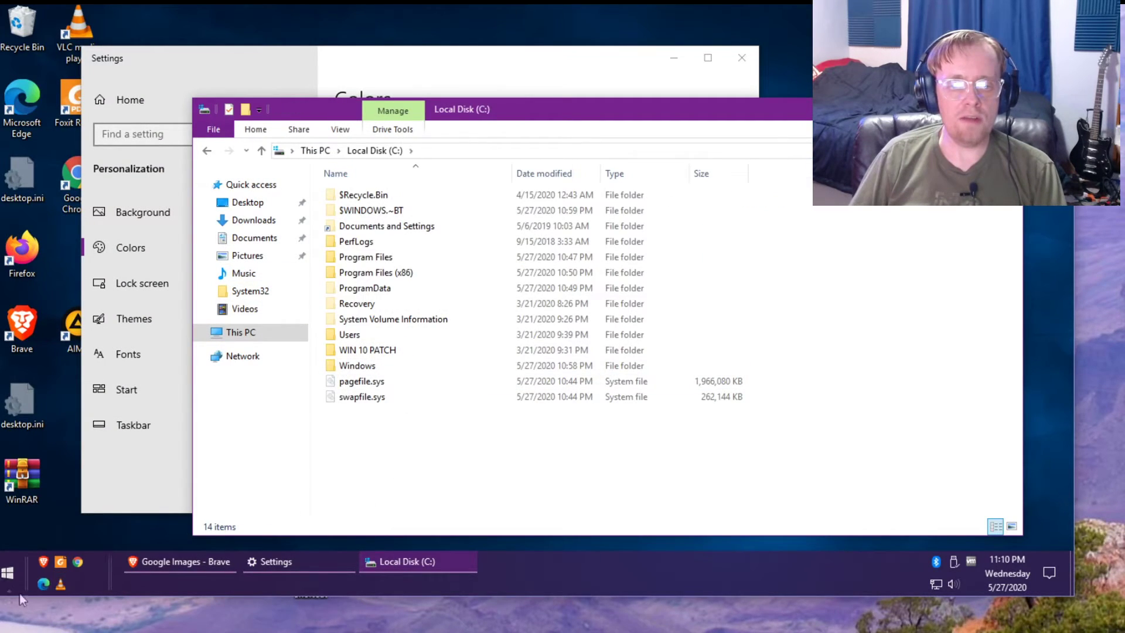
# Open a second File Explorer window from Start and move both windows apart to compare active and inactive title bar colors.
pyautogui.click(6, 581)
pyautogui.click(276, 272)
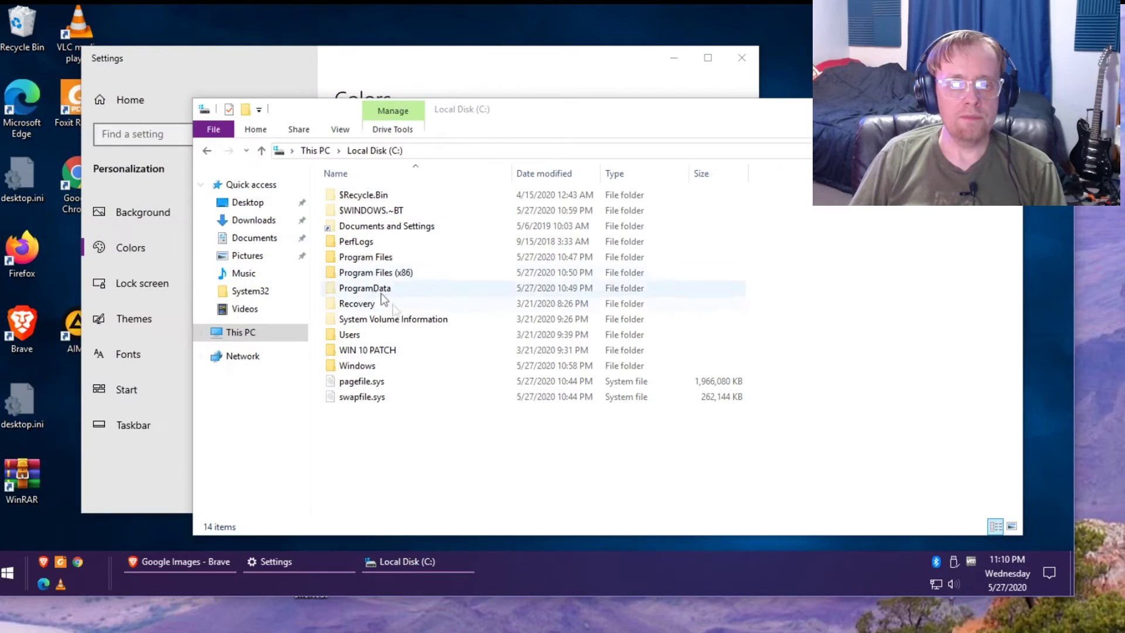
pyautogui.click(443, 505)
pyautogui.moveTo(478, 116); pyautogui.dragTo(618, 211)
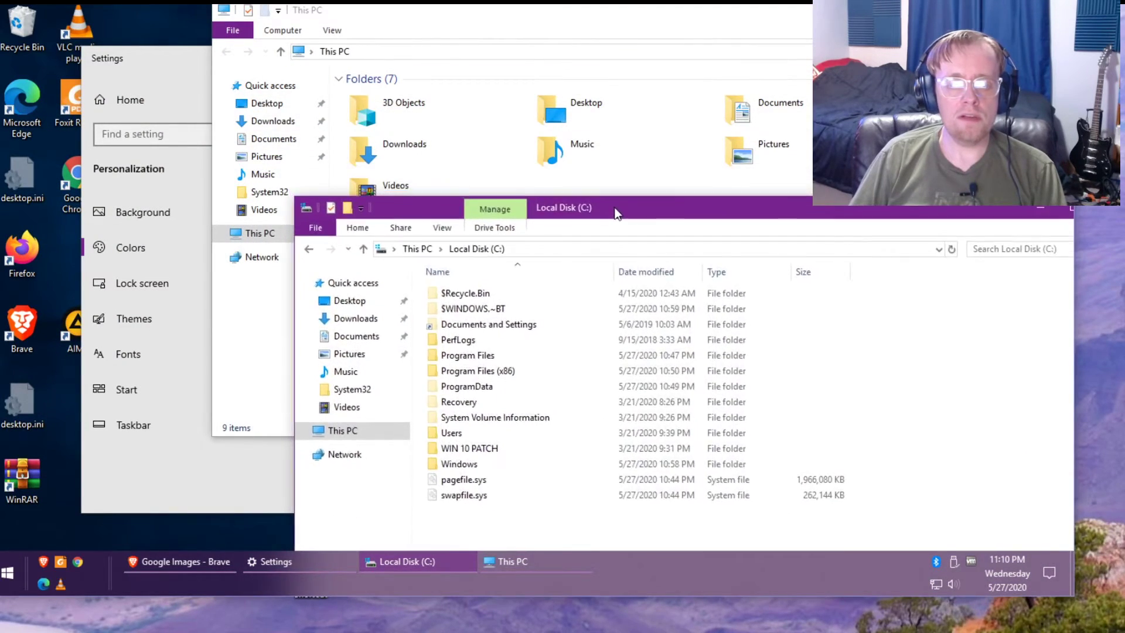
pyautogui.moveTo(633, 211); pyautogui.dragTo(451, 210)
pyautogui.moveTo(365, 15); pyautogui.dragTo(354, 30)
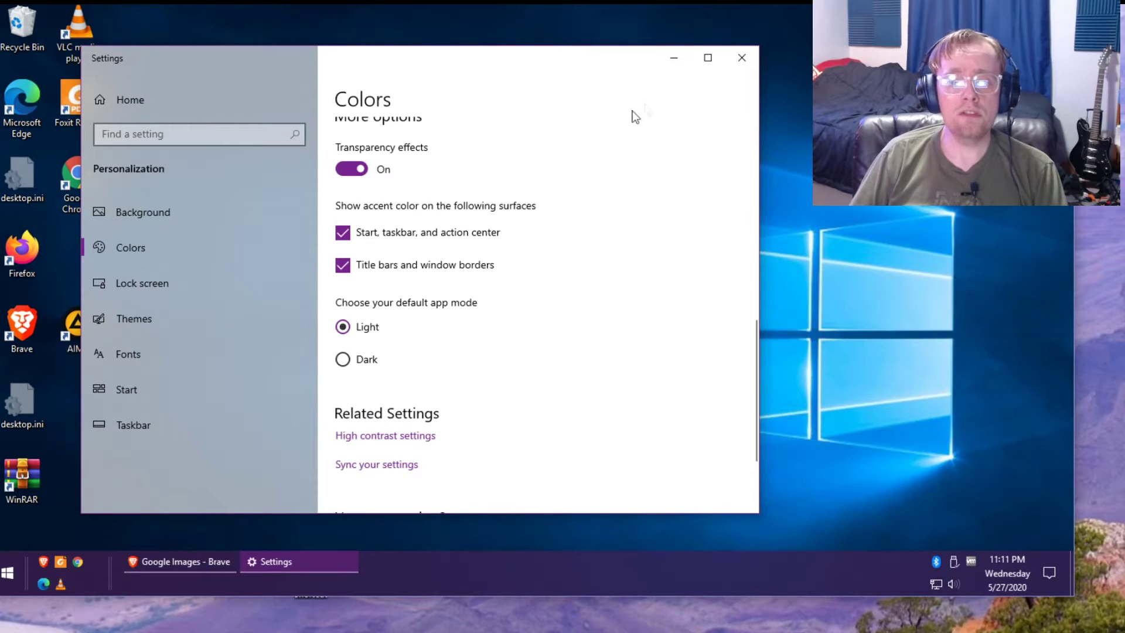
# Switch to the Brave browser, maximize it, and load images.google.com.
pyautogui.click(181, 562)
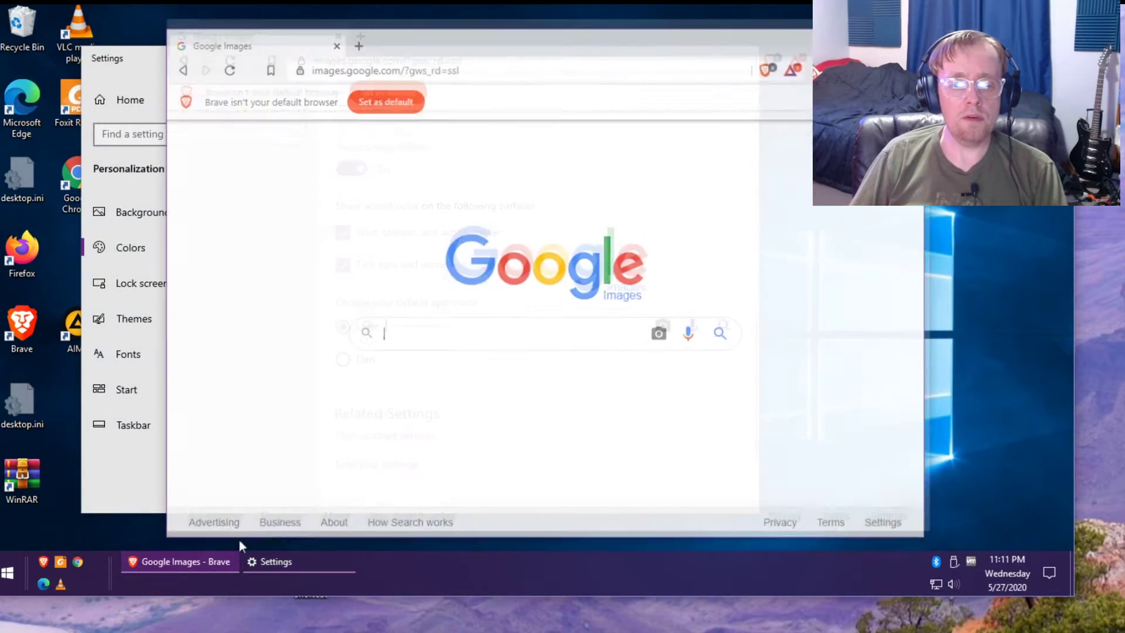
pyautogui.doubleClick(458, 36)
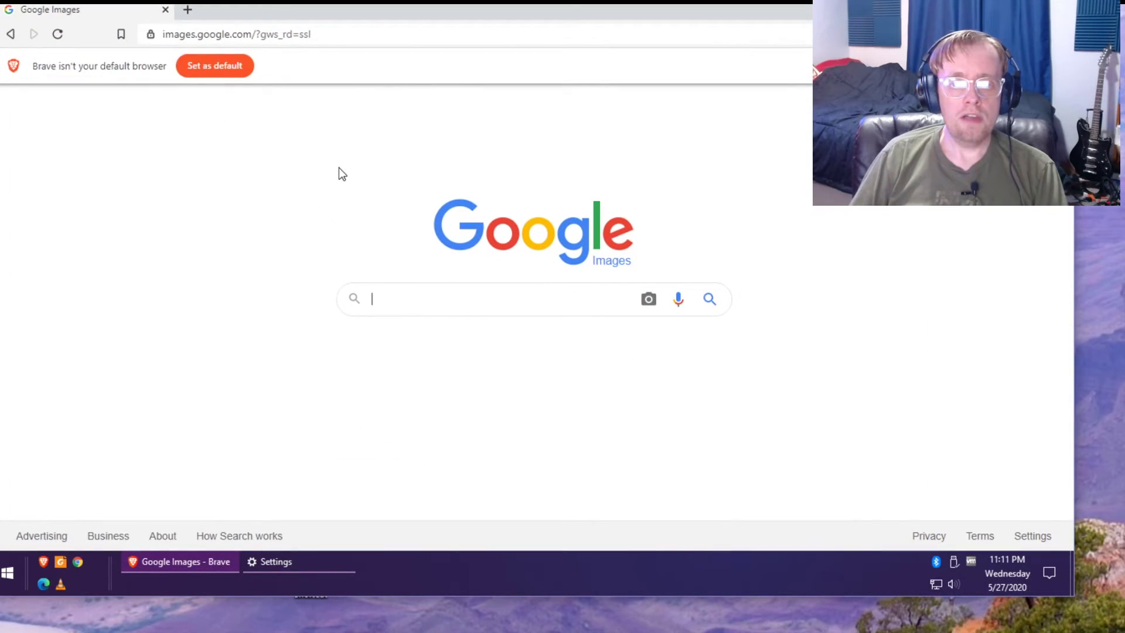
pyautogui.hotkey('ctrl', 'l')
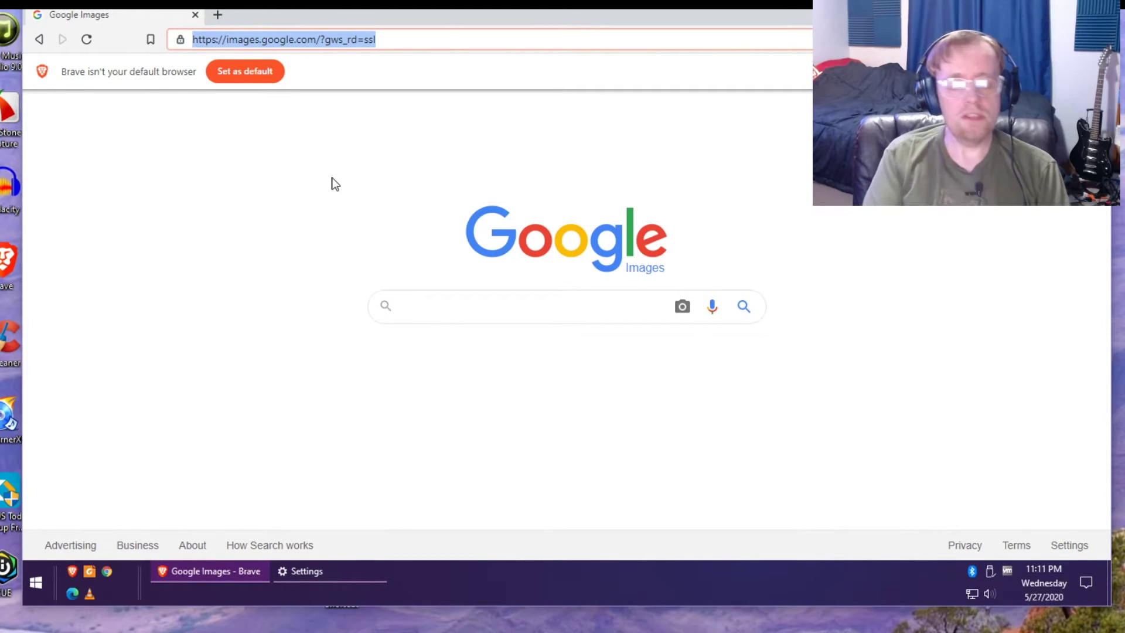
pyautogui.write('images.google')
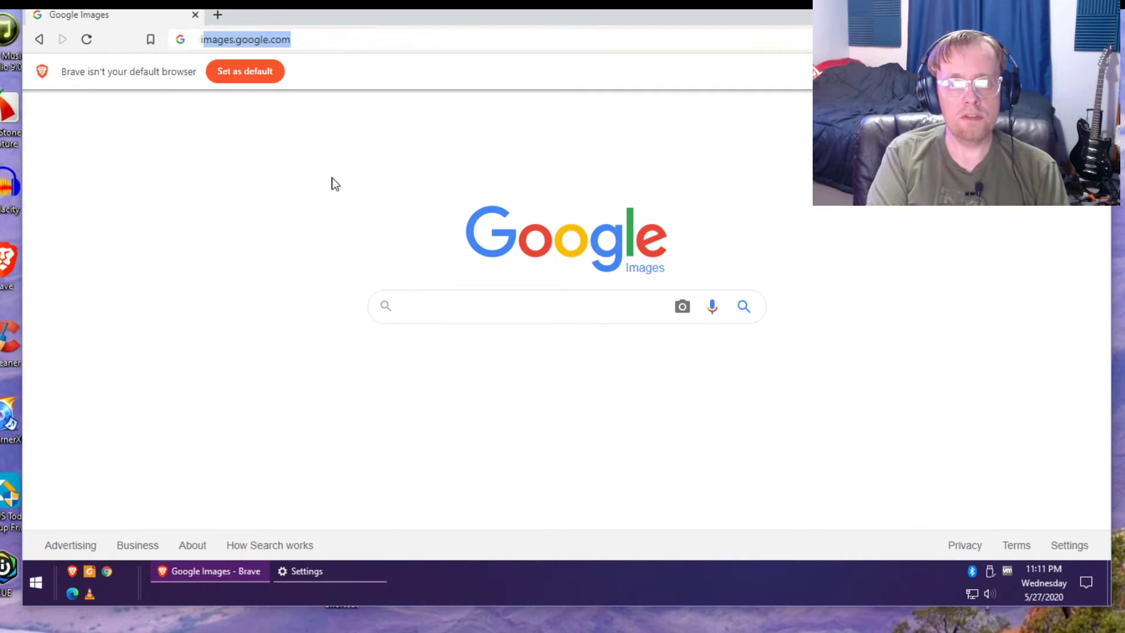
pyautogui.write('.com')
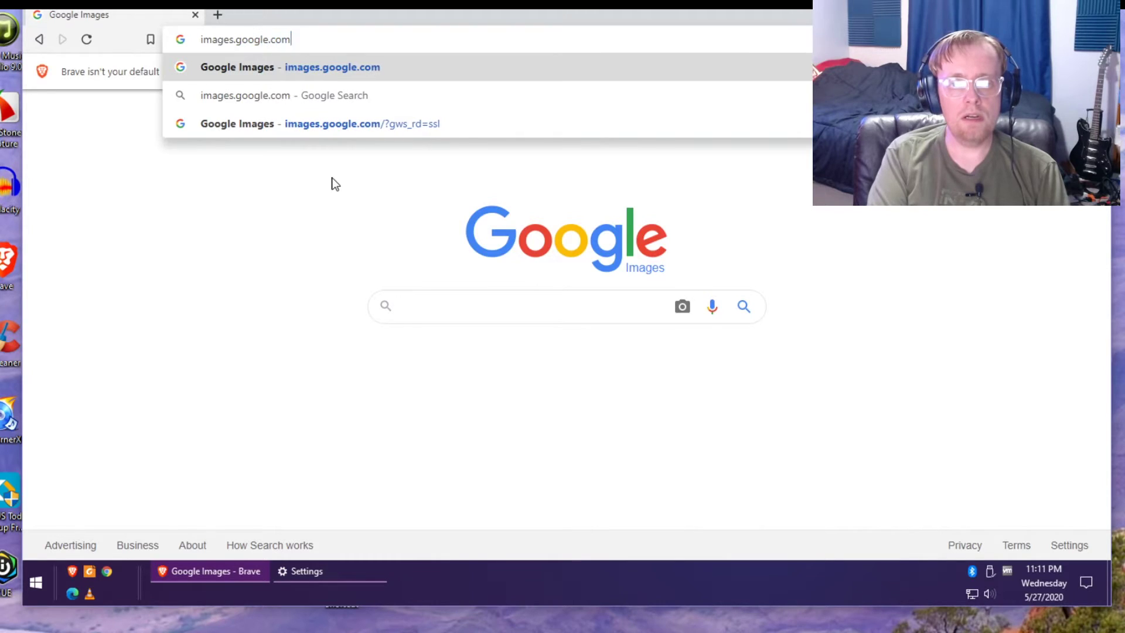
pyautogui.press('Return')
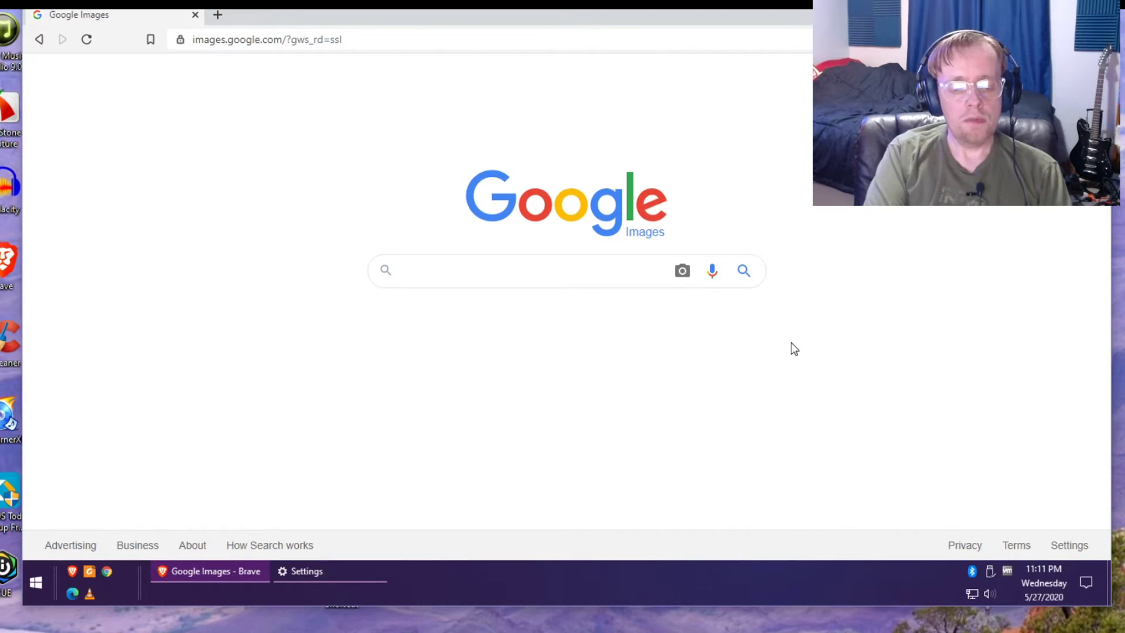
# Search Google Images for "13th doctor wallpaper" and browse the results for a desktop background.
pyautogui.write('13th do')
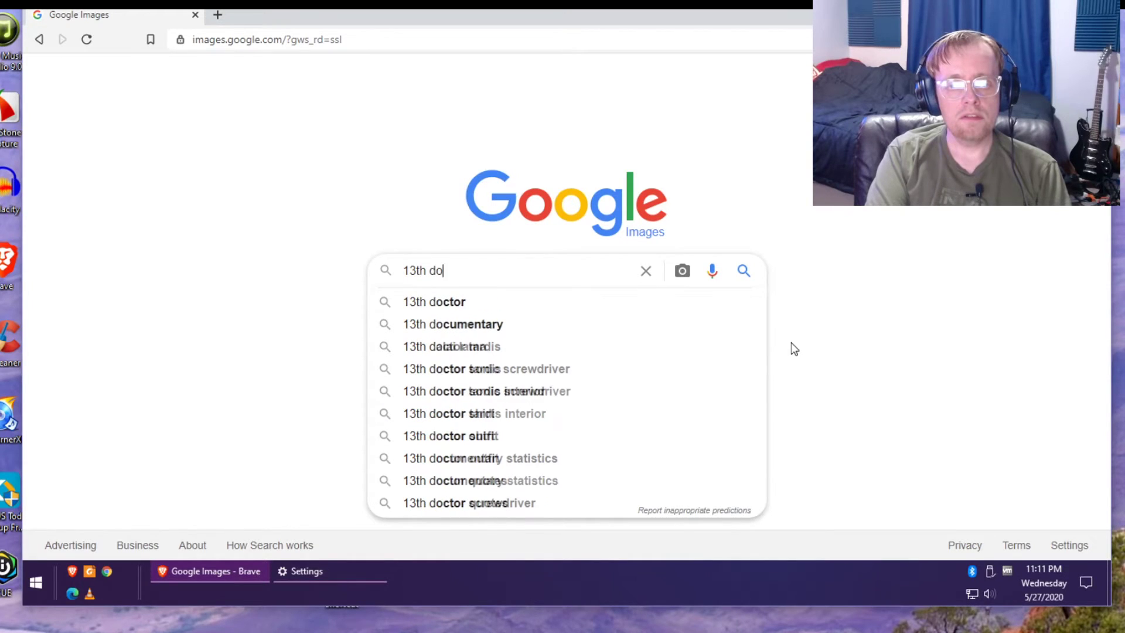
pyautogui.write('ctor wallpaper')
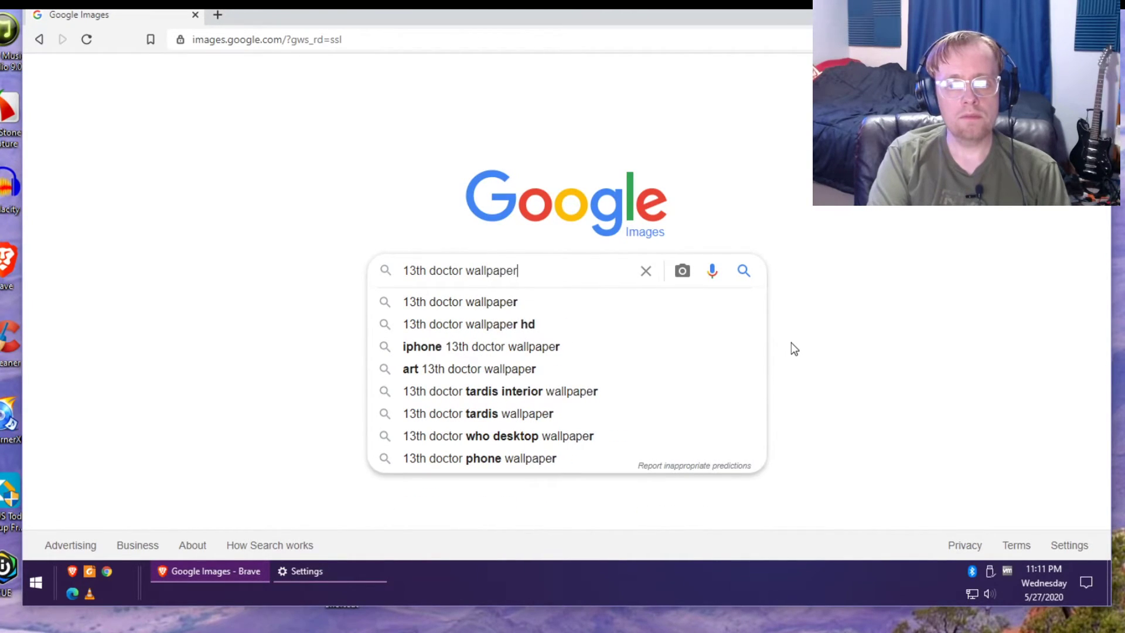
pyautogui.press('Return')
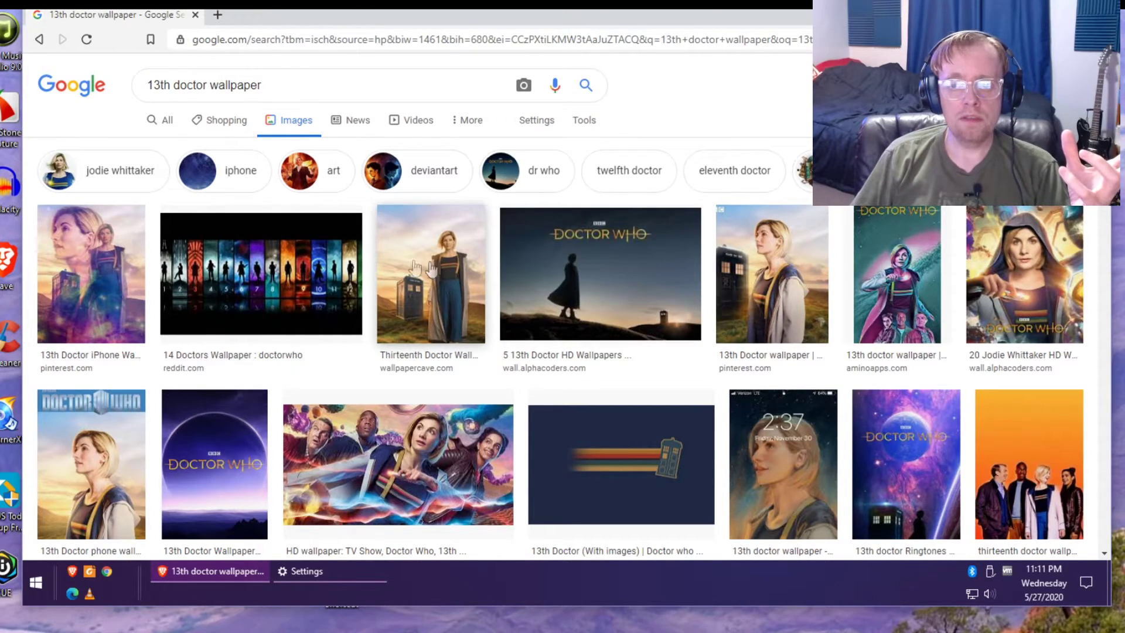
pyautogui.scroll(-5, 387, 260)
pyautogui.scroll(-7, 386, 259)
pyautogui.scroll(5, 468, 246)
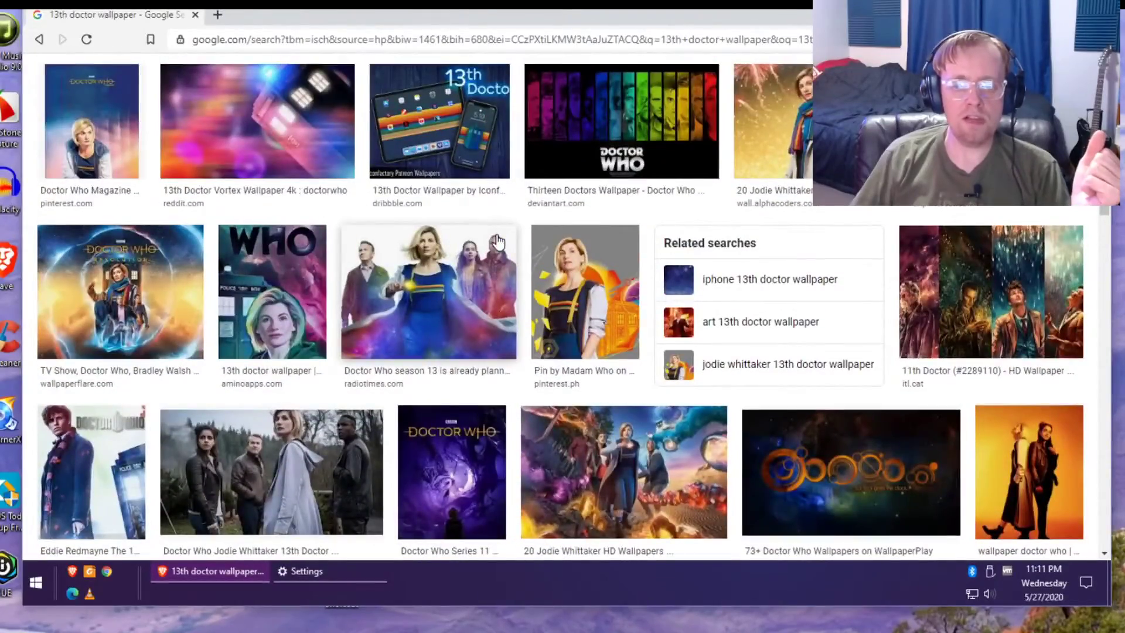
pyautogui.scroll(2, 497, 241)
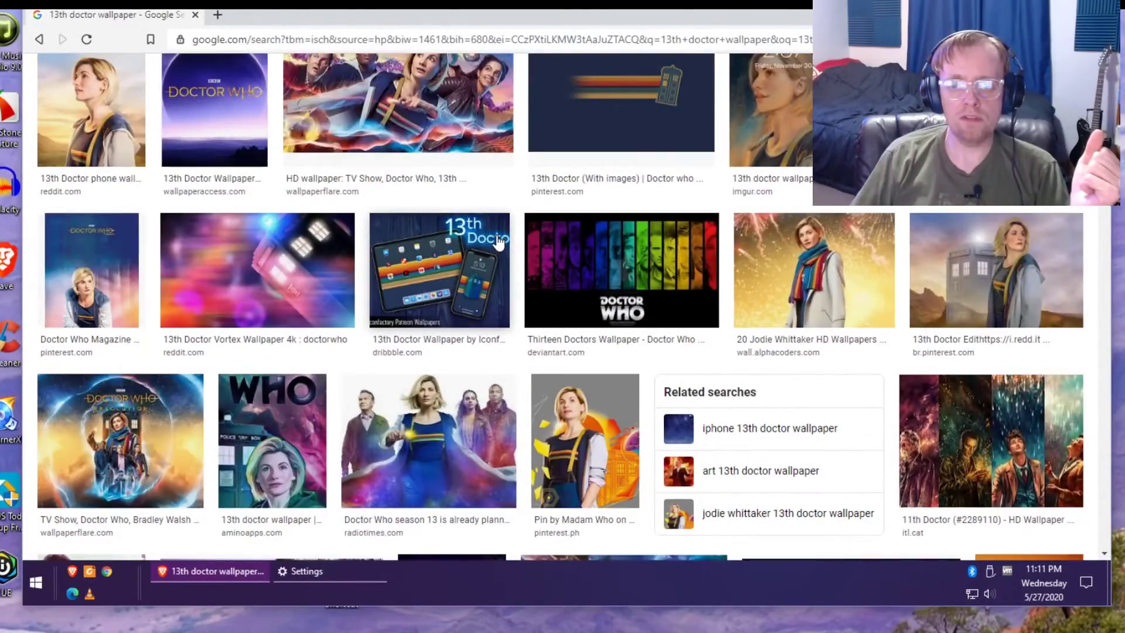
pyautogui.scroll(5, 496, 241)
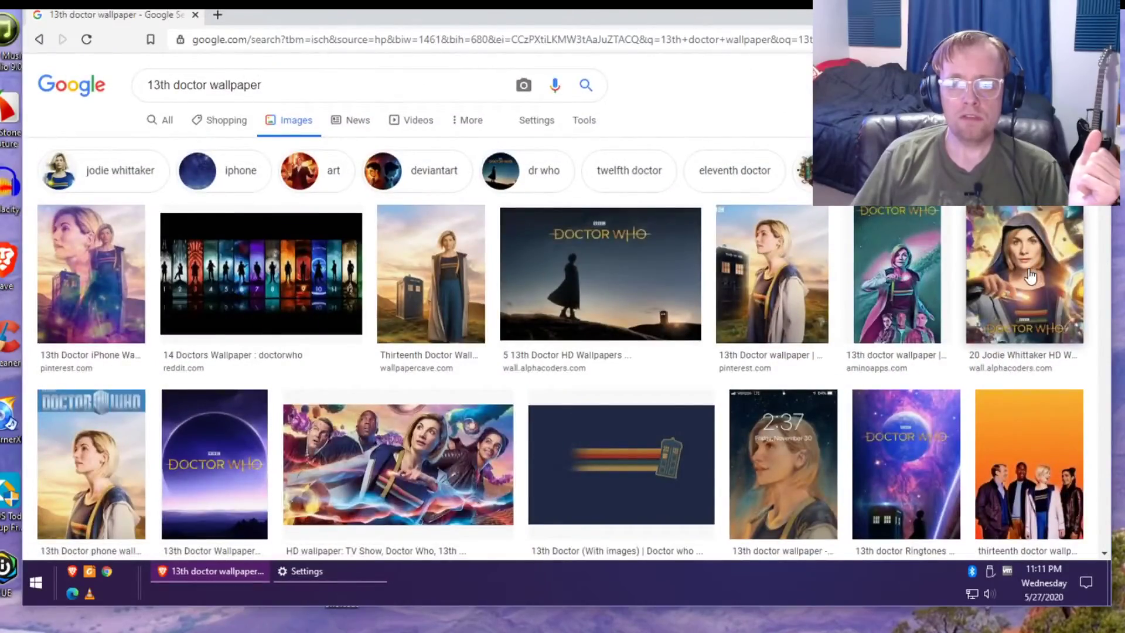
# Open the hooded Doctor Who wallpaper's page on wall.alphacoders.com from the image results and find its download options.
pyautogui.click(1031, 275)
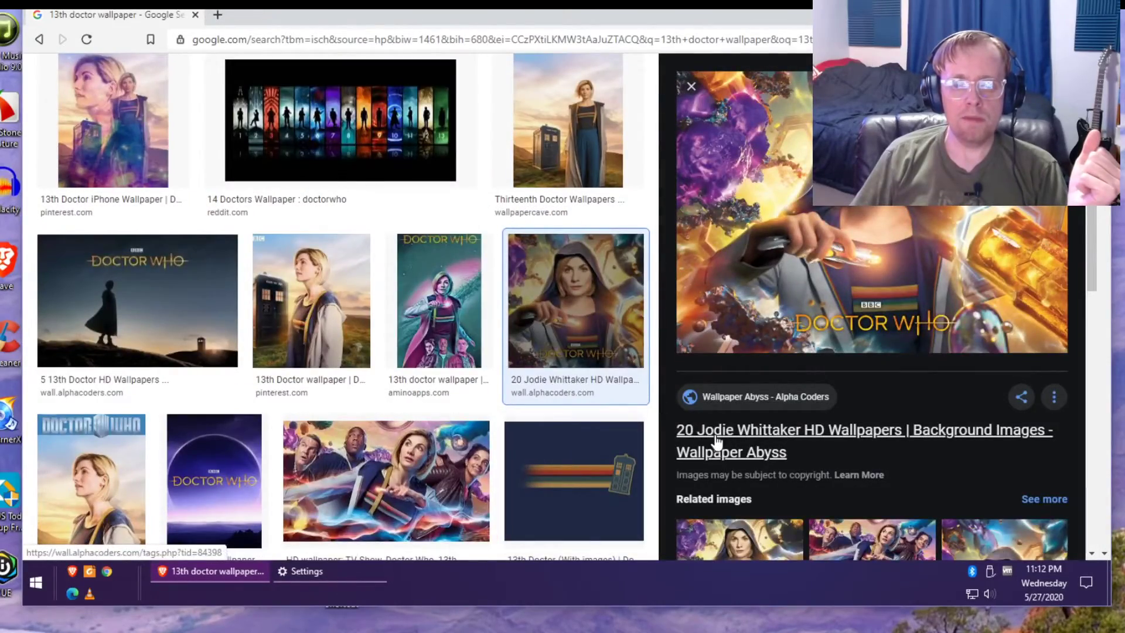
pyautogui.click(716, 447)
pyautogui.scroll(-1, 787, 309)
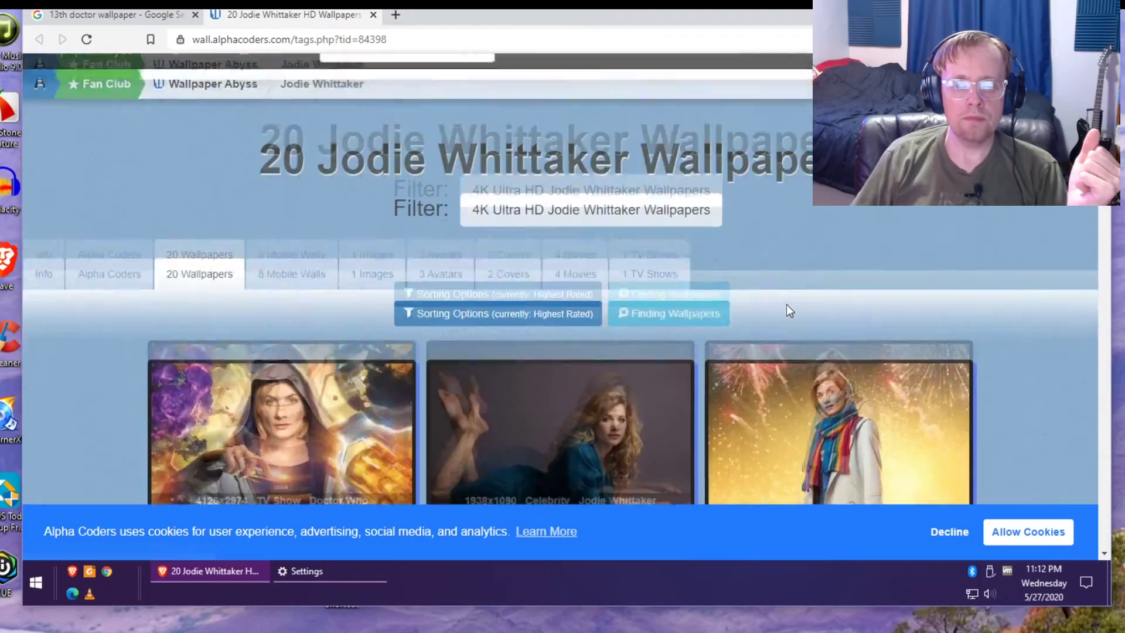
pyautogui.click(225, 401)
pyautogui.scroll(-5, 179, 340)
pyautogui.scroll(-5, 209, 334)
pyautogui.scroll(3, 210, 332)
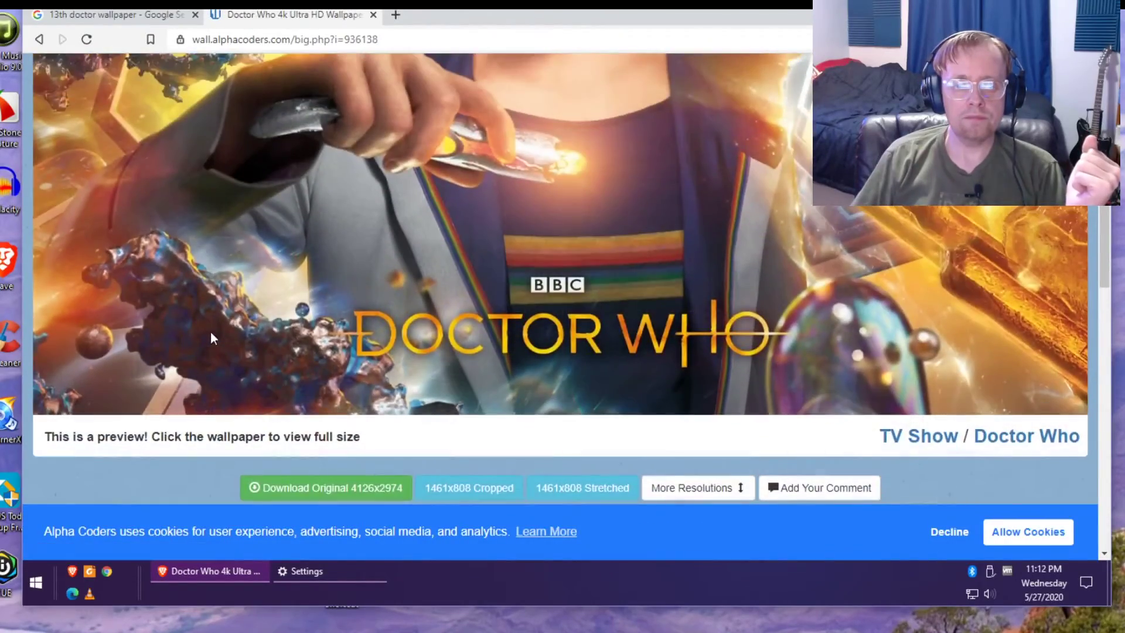
pyautogui.scroll(-1, 213, 339)
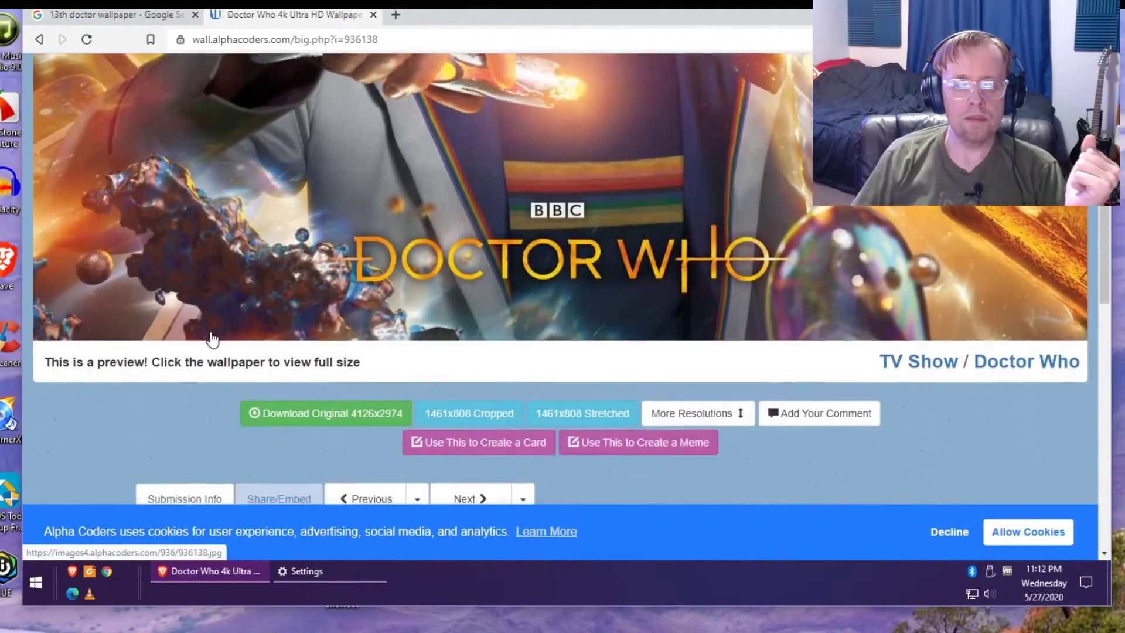
# Open File Explorer from the Start menu and go to Local Disk (C:).
pyautogui.click(36, 582)
pyautogui.click(311, 272)
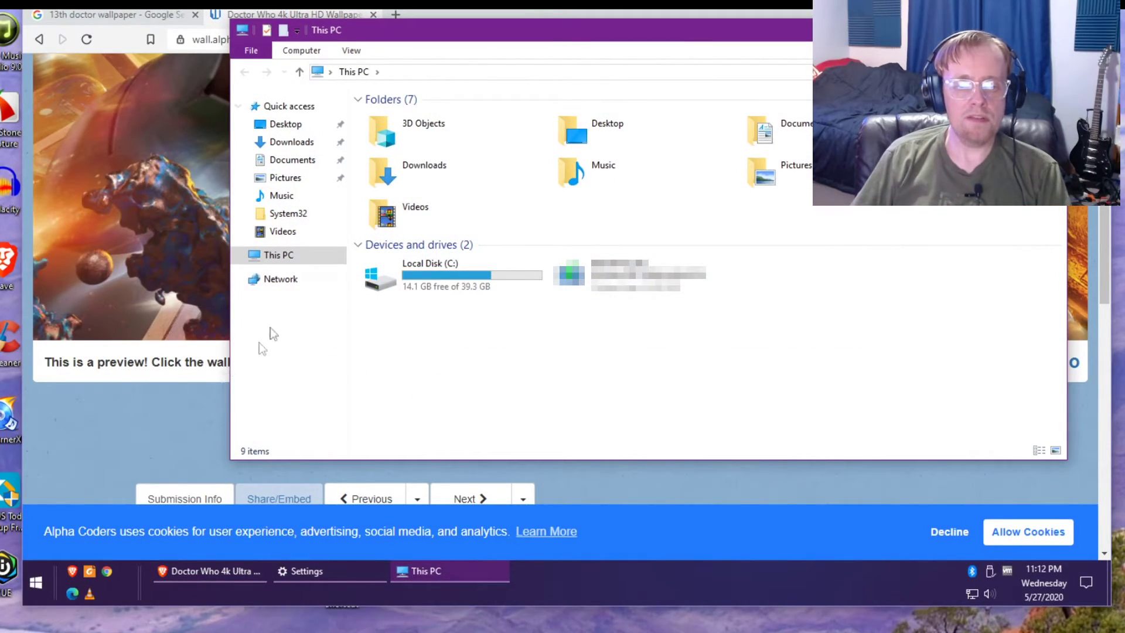
pyautogui.click(37, 584)
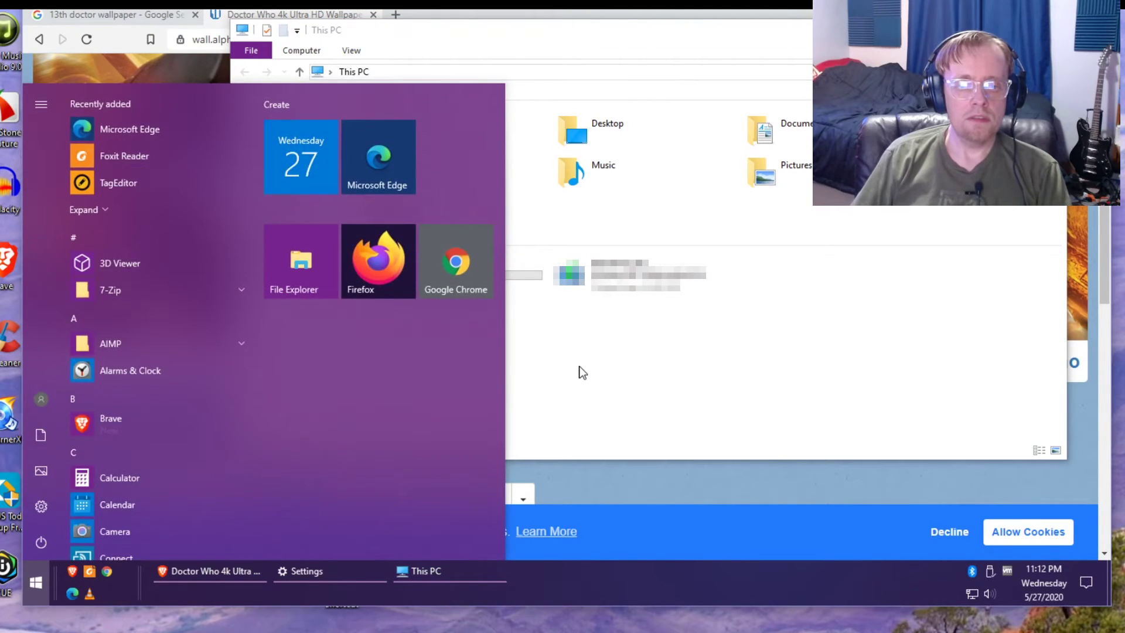
pyautogui.click(619, 345)
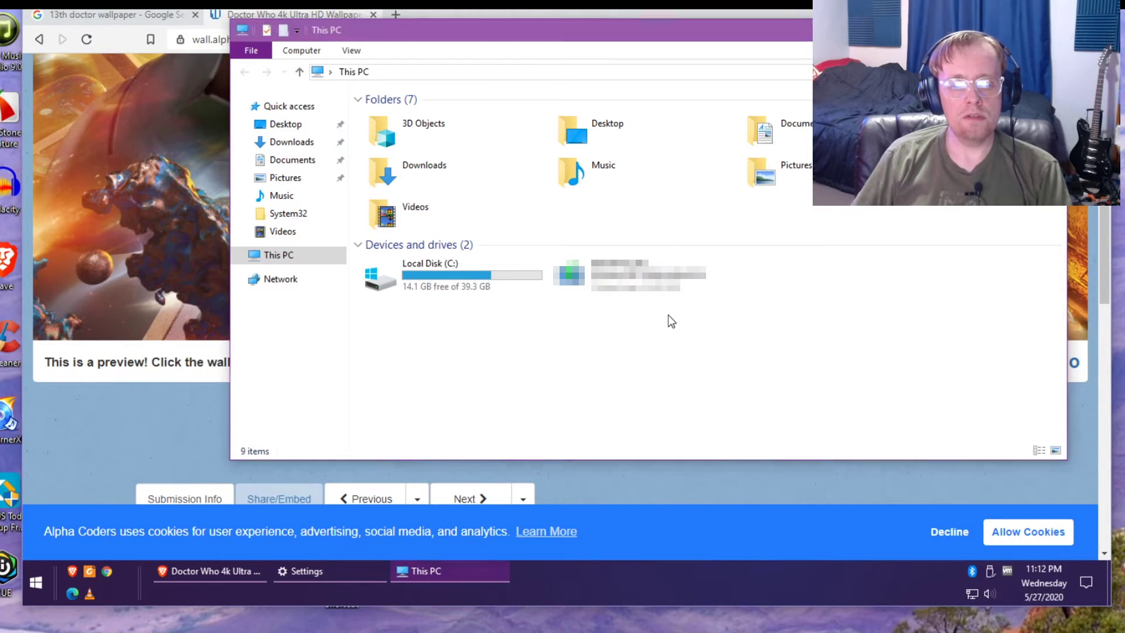
pyautogui.press('super')
pyautogui.click(671, 322)
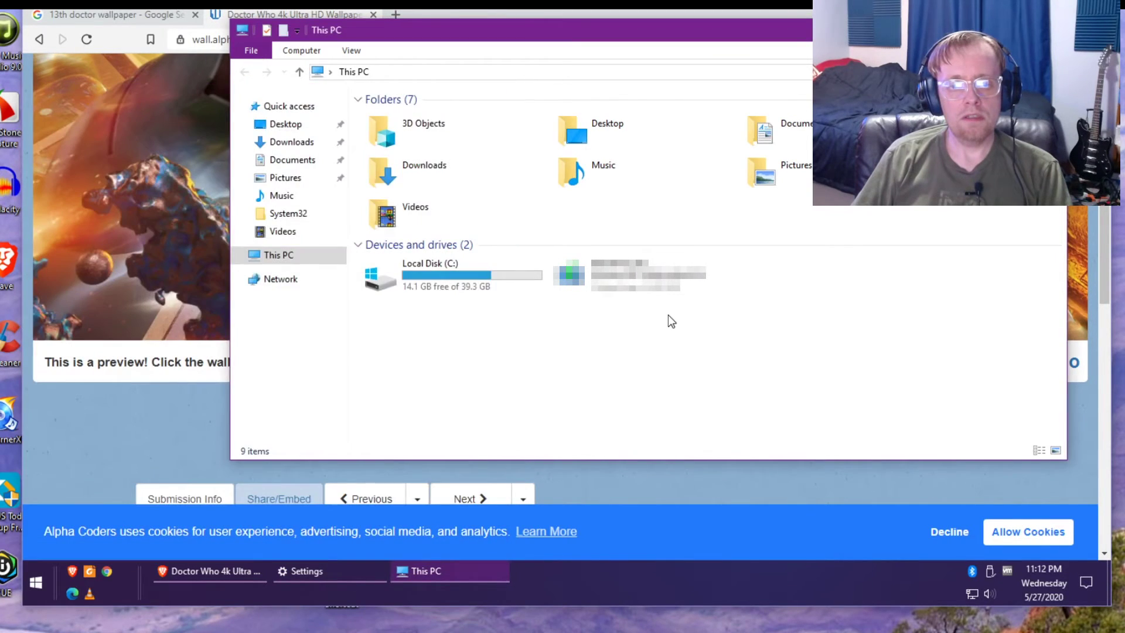
pyautogui.doubleClick(443, 264)
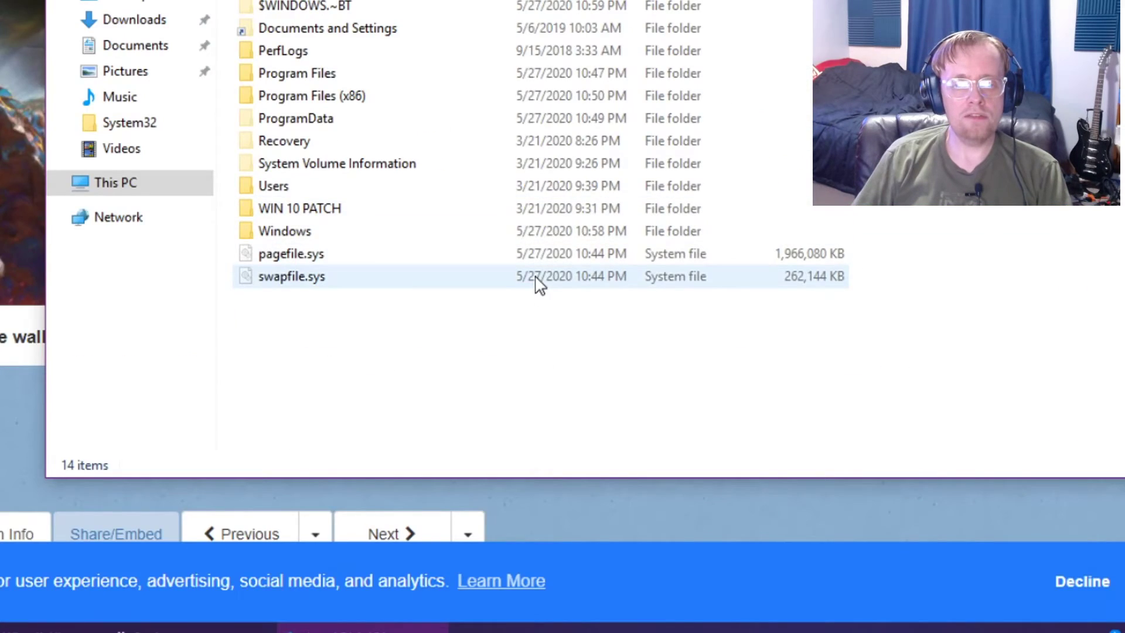
# Create a new folder named WALLPAPER in Local Disk (C:).
pyautogui.rightClick(254, 324)
pyautogui.moveTo(360, 550)
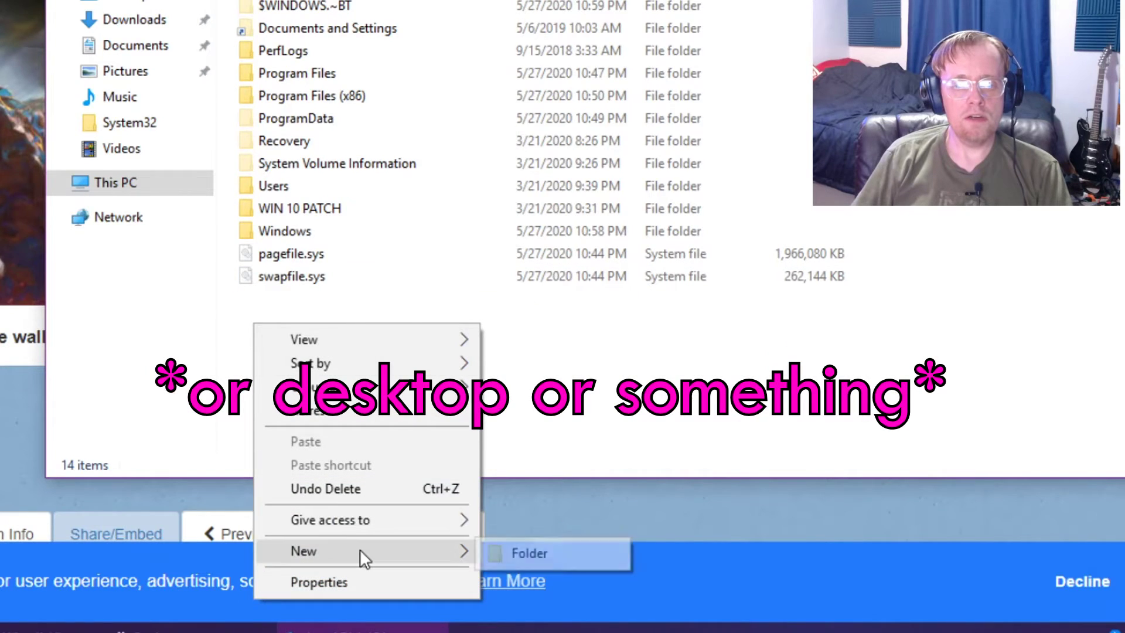
pyautogui.click(523, 560)
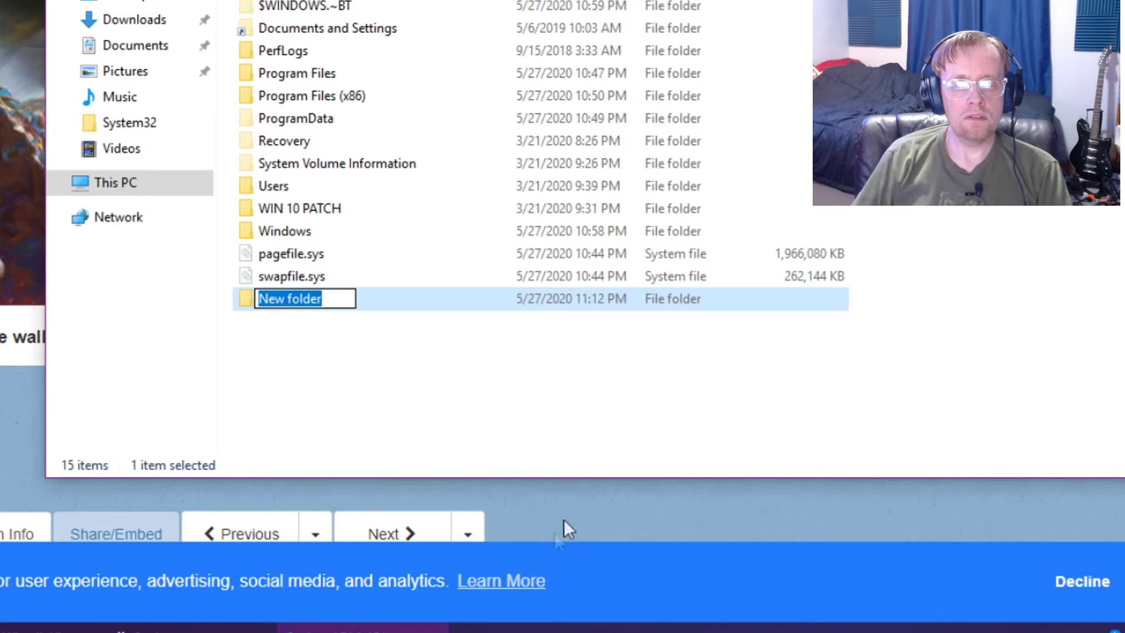
pyautogui.write('WALL')
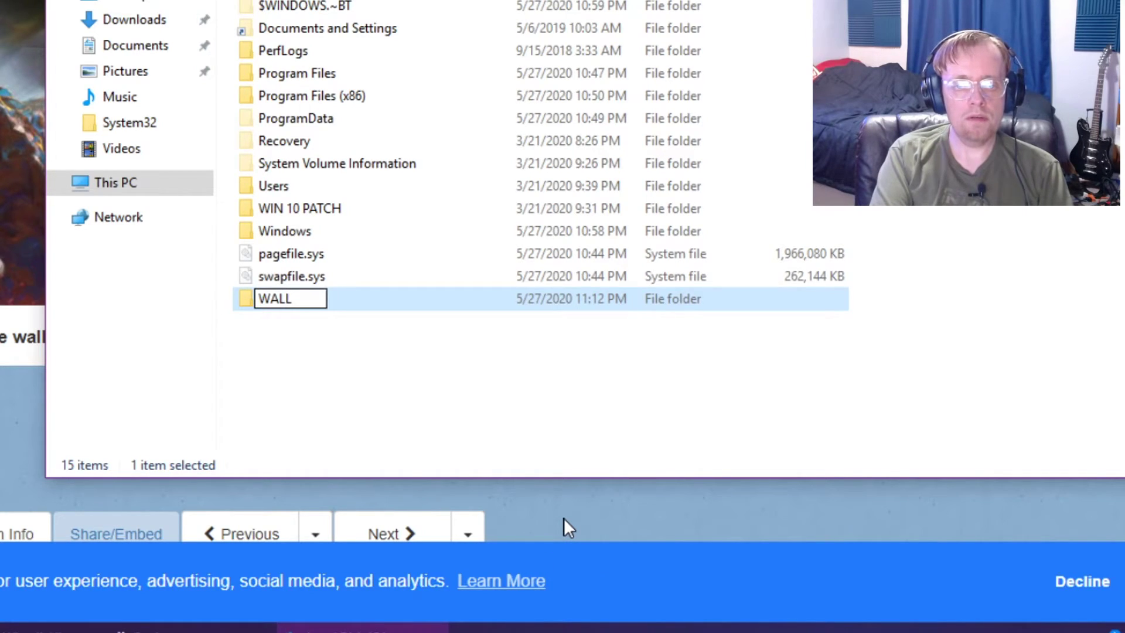
pyautogui.write('PAPER')
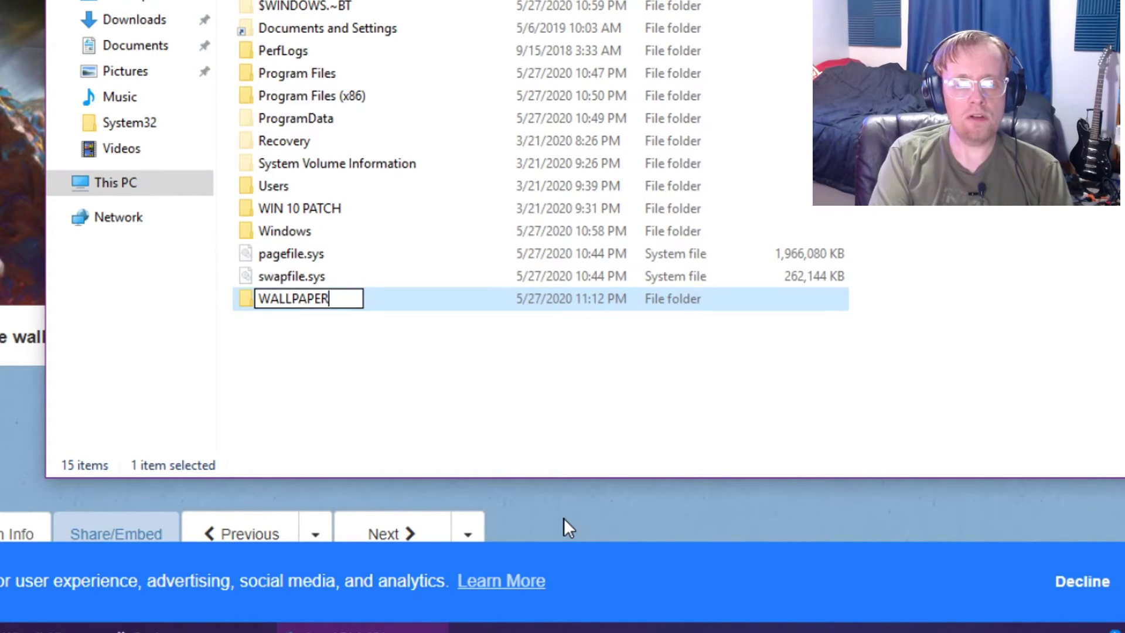
pyautogui.press('Return')
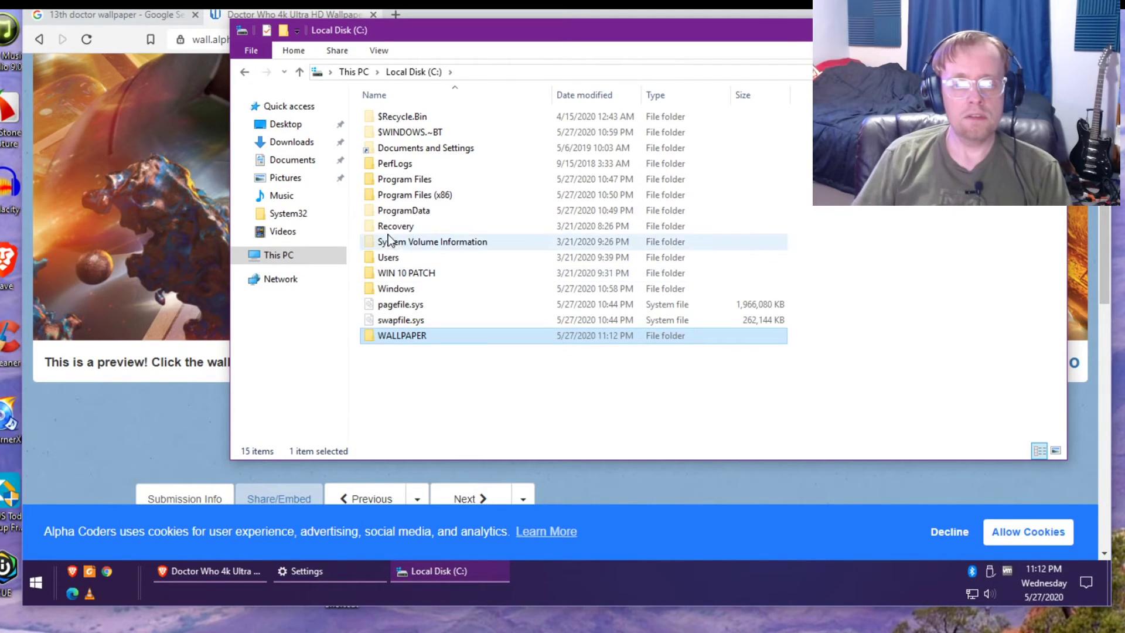
# Open the WALLPAPER folder and reposition its window over the browser.
pyautogui.click(404, 273)
pyautogui.doubleClick(404, 337)
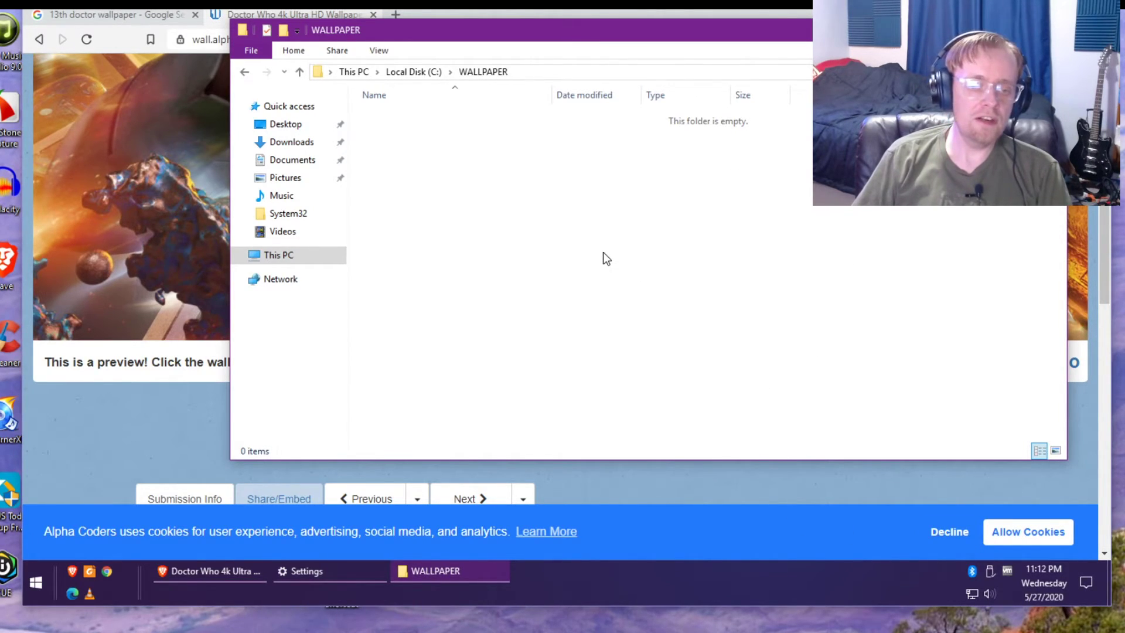
pyautogui.moveTo(502, 33); pyautogui.dragTo(476, 41)
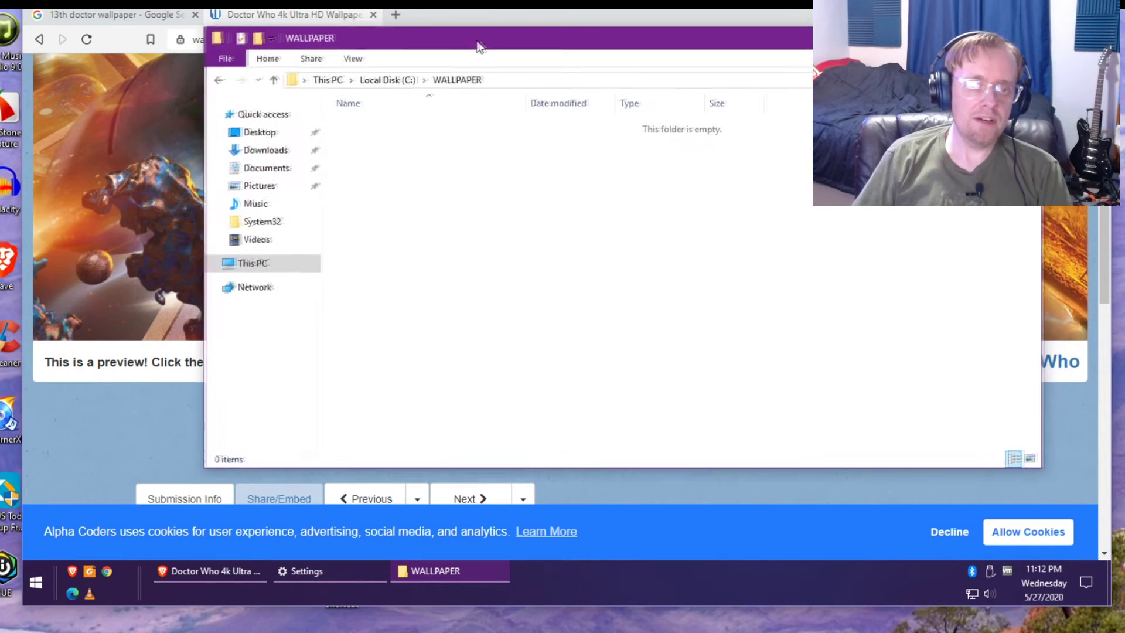
pyautogui.moveTo(383, 164); pyautogui.dragTo(750, 477)
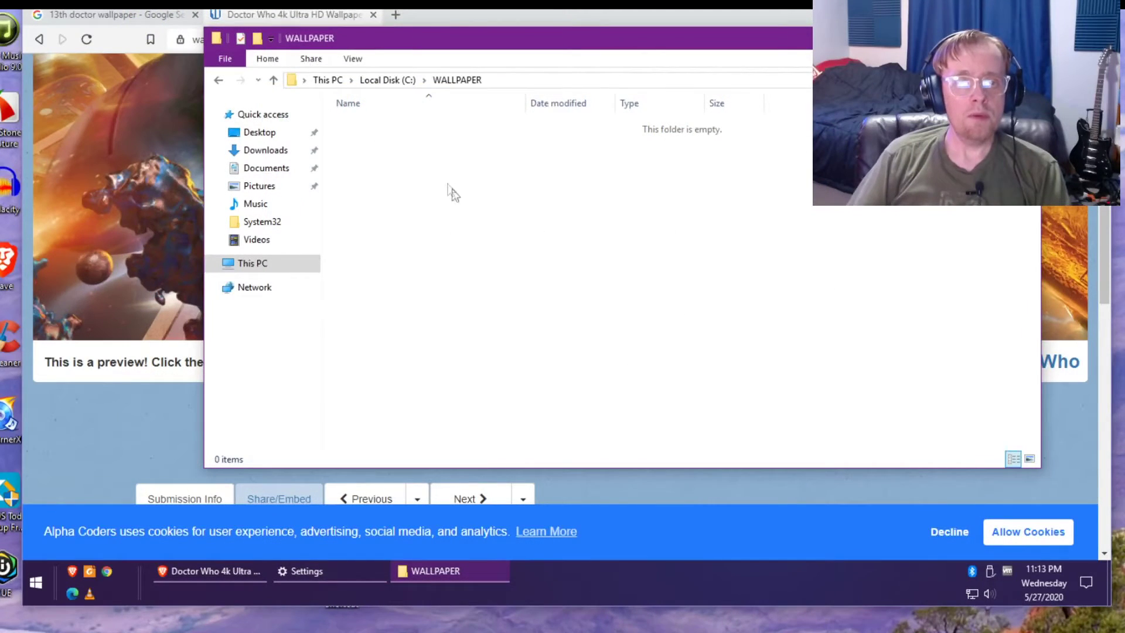
# Start downloading the original 4126x2974 Doctor Who wallpaper, and reposition and enlarge the save dialog.
pyautogui.click(314, 20)
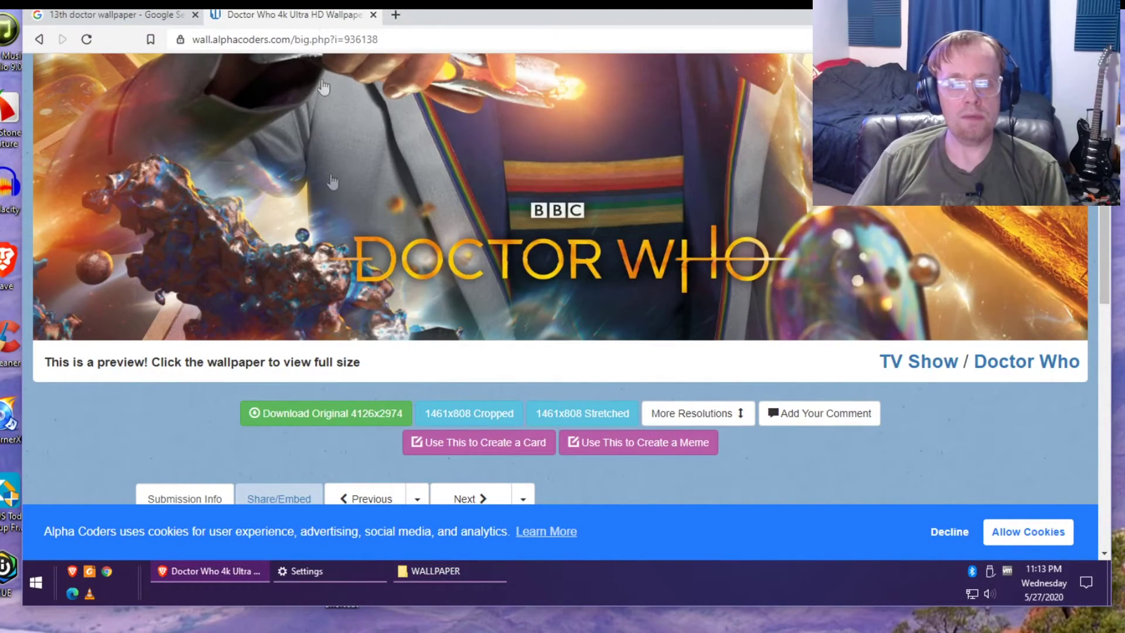
pyautogui.click(380, 417)
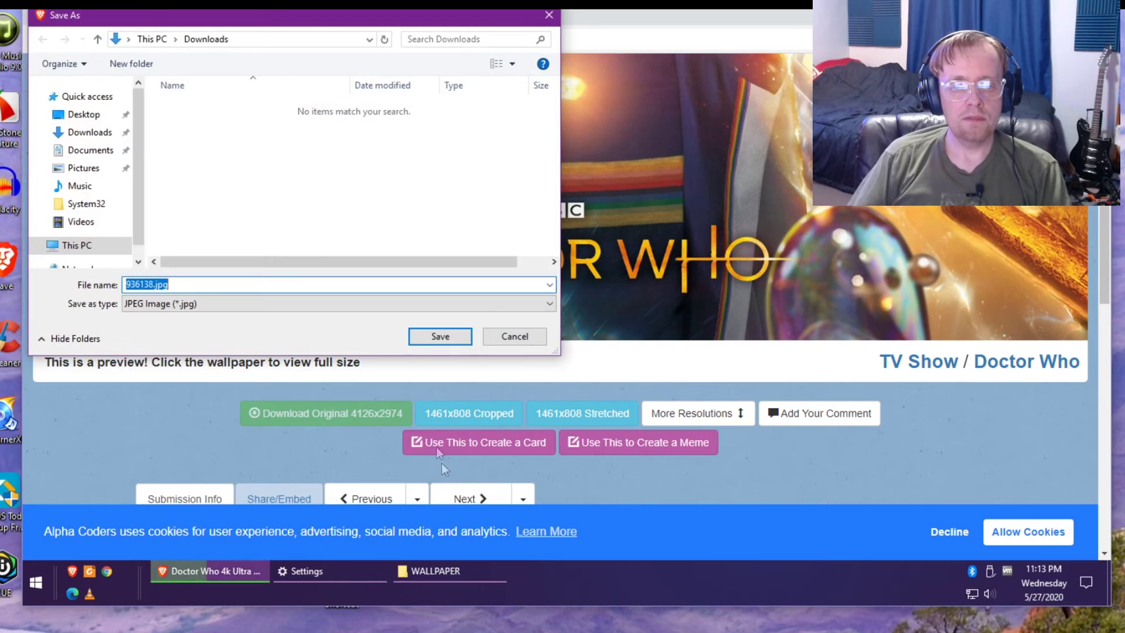
pyautogui.moveTo(135, 14); pyautogui.dragTo(250, 100)
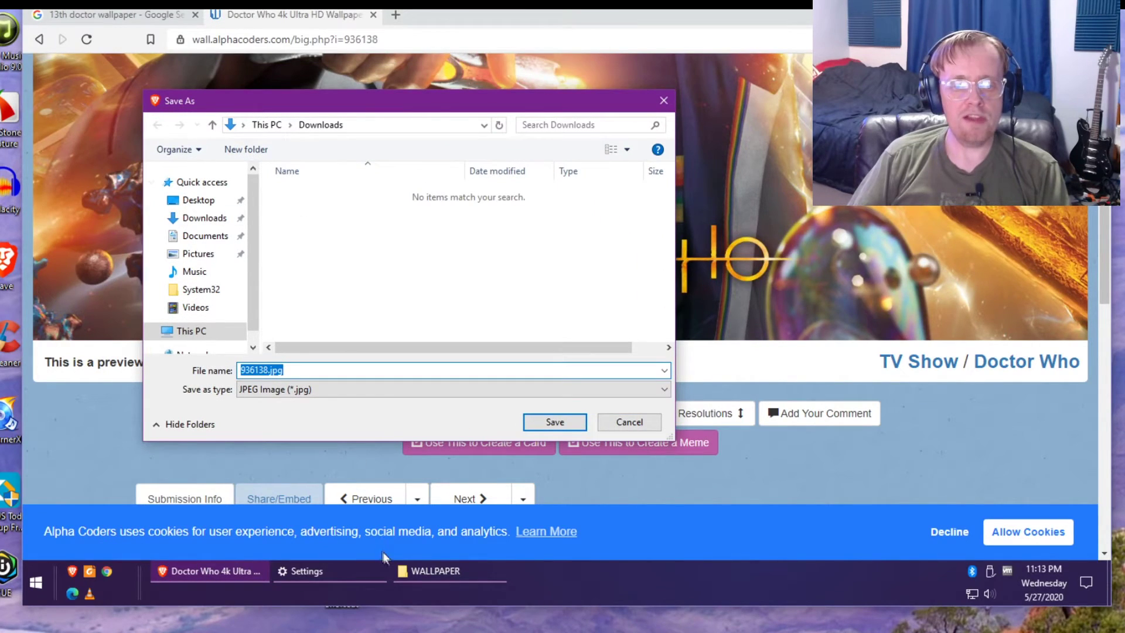
pyautogui.click(434, 571)
pyautogui.moveTo(375, 47); pyautogui.dragTo(598, 114)
pyautogui.click(294, 103)
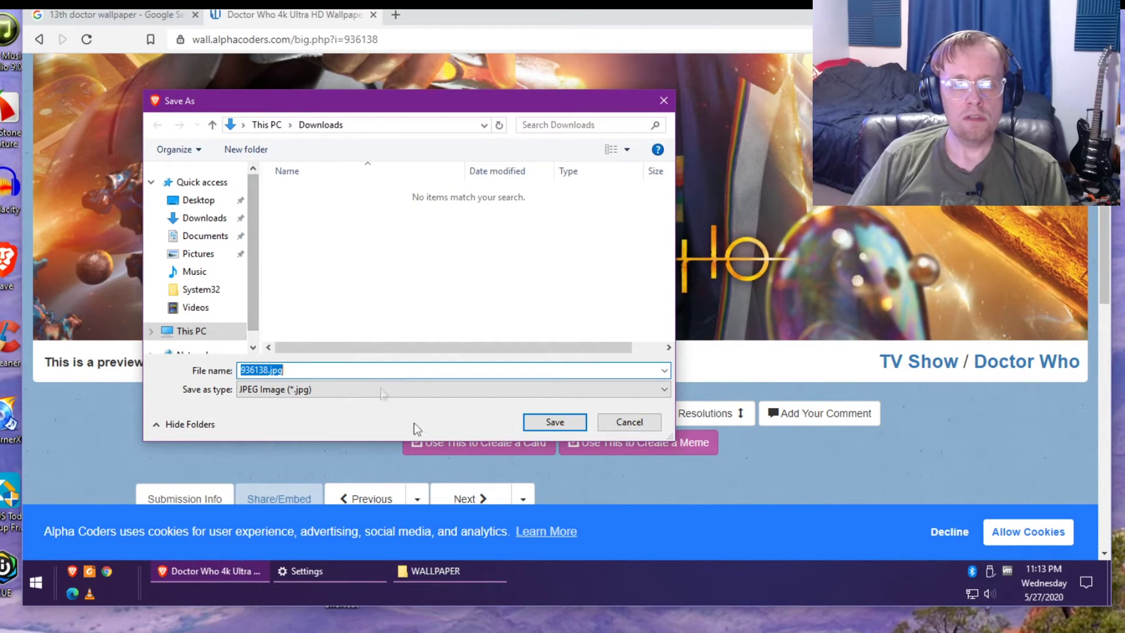
pyautogui.moveTo(674, 439); pyautogui.dragTo(786, 486)
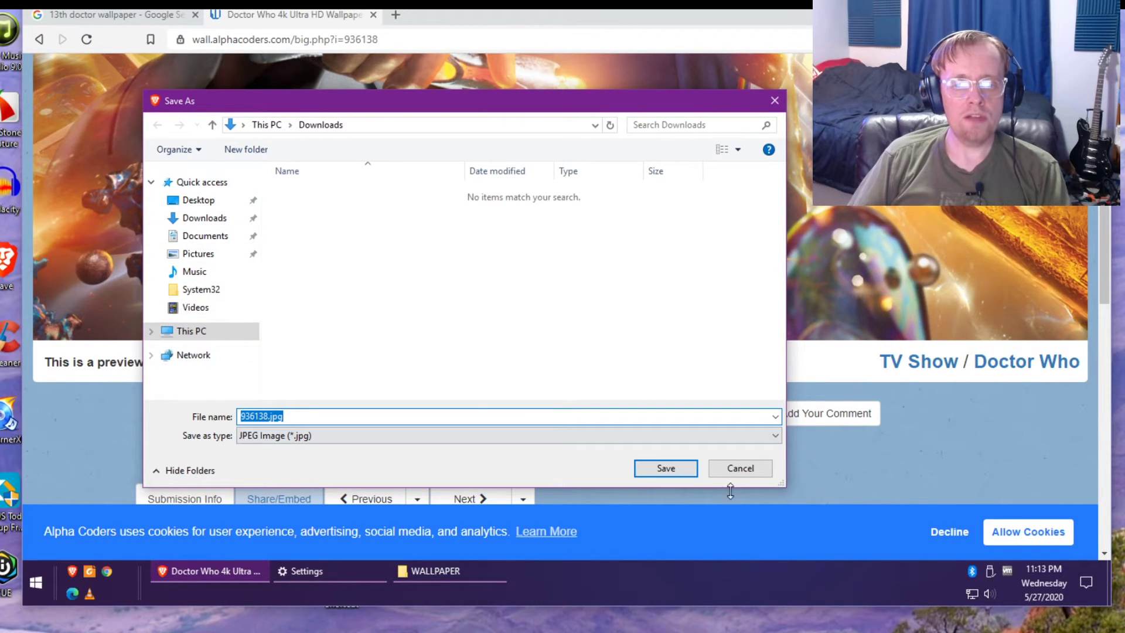
pyautogui.moveTo(778, 481)
pyautogui.mouseDown()
pyautogui.moveTo(678, 427)
pyautogui.moveTo(759, 474)
pyautogui.mouseUp()
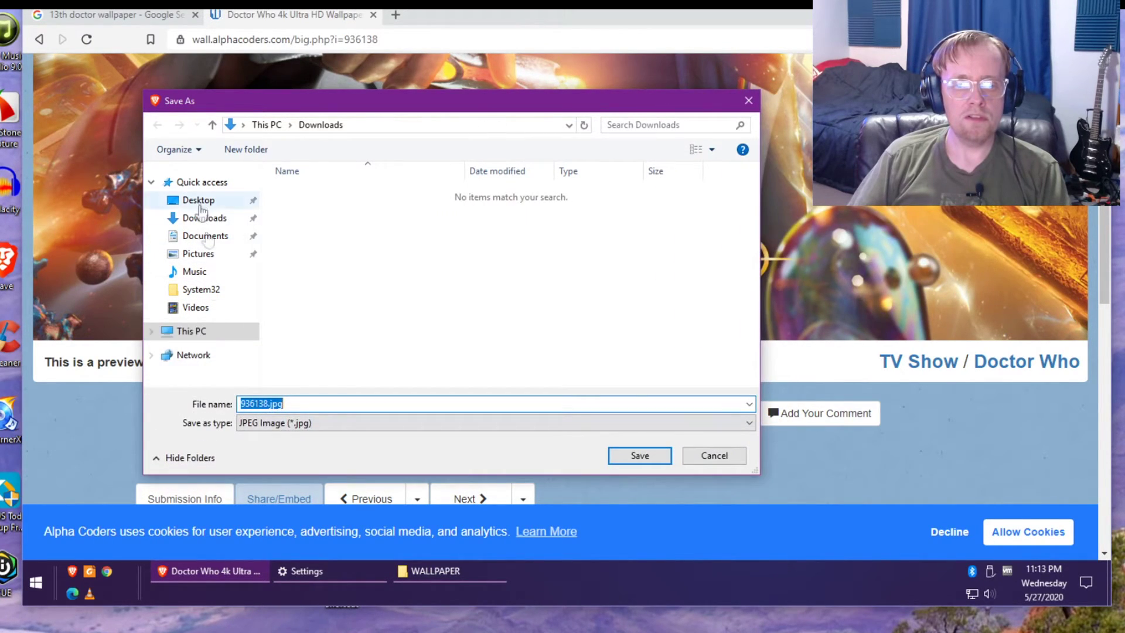
# Save the wallpaper in the WALLPAPER folder on Local Disk (C:) as 13th doctor 936138.jpg.
pyautogui.click(152, 332)
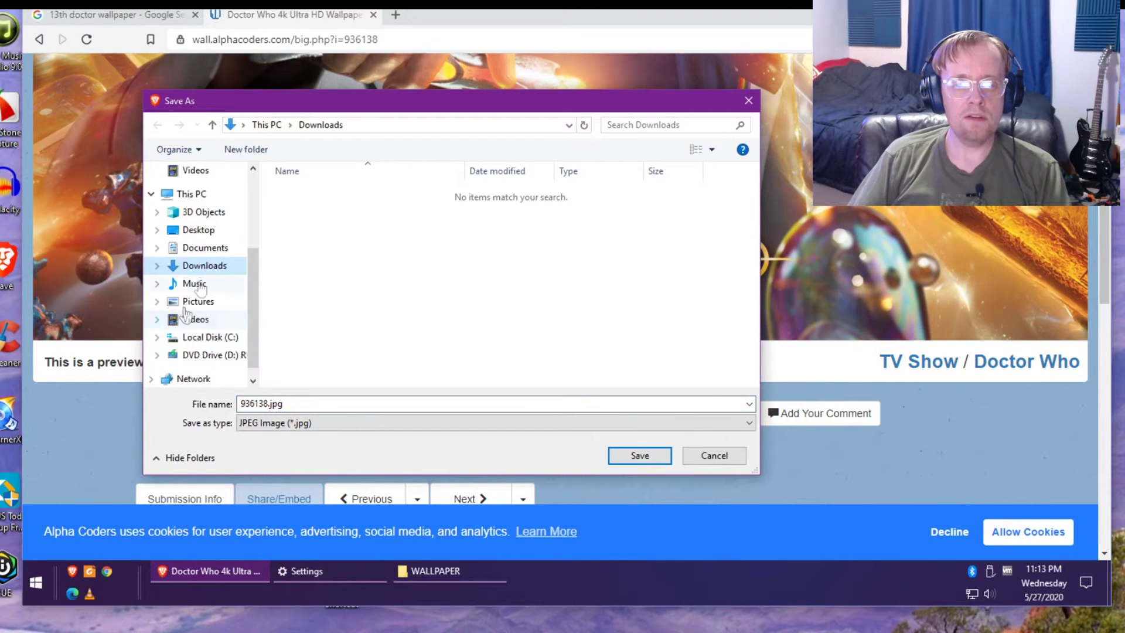
pyautogui.click(172, 343)
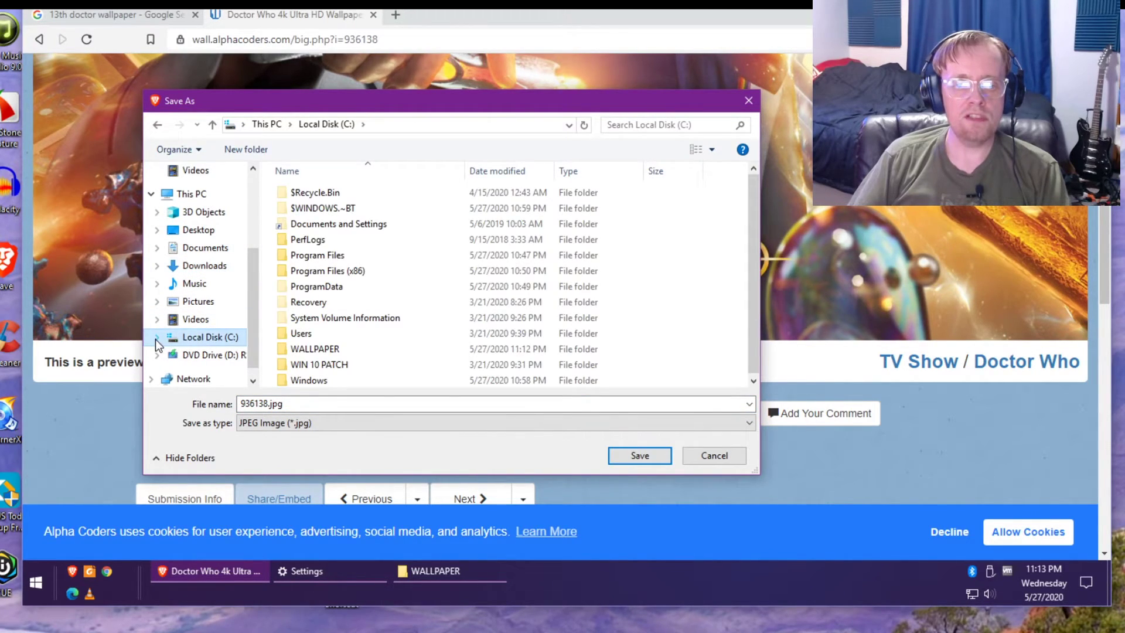
pyautogui.click(212, 331)
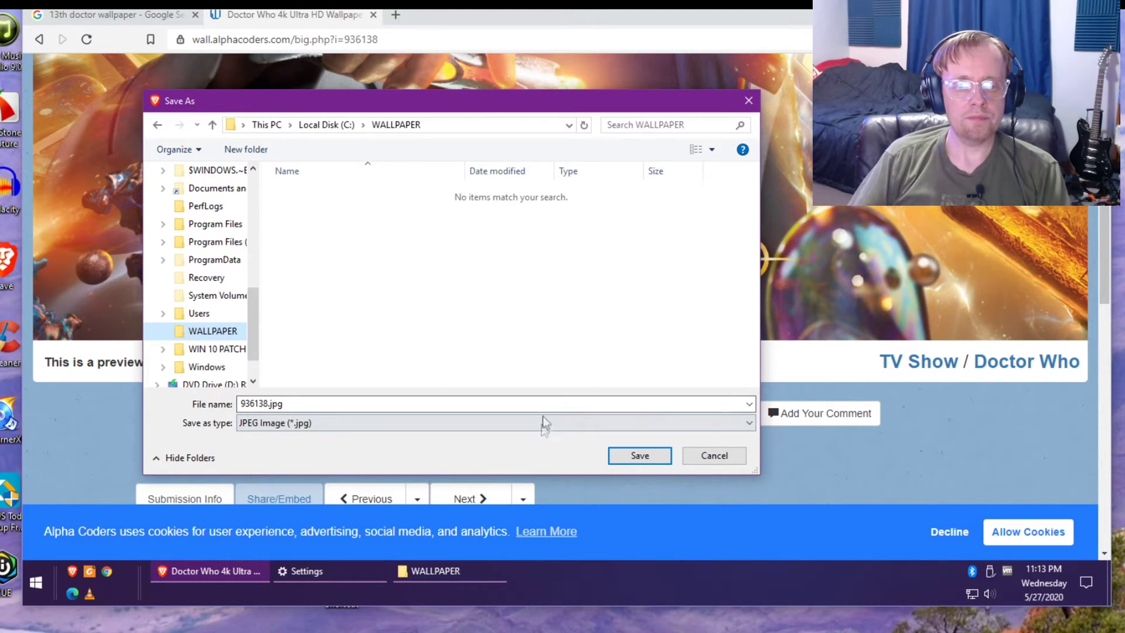
pyautogui.click(405, 409)
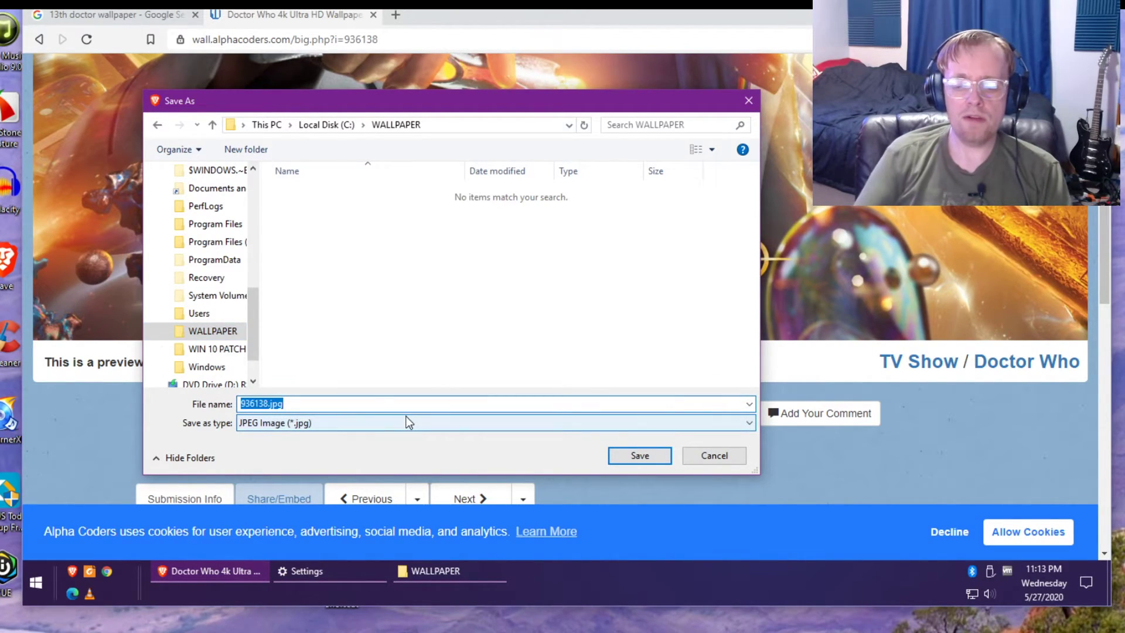
pyautogui.press('Home')
pyautogui.write('13th')
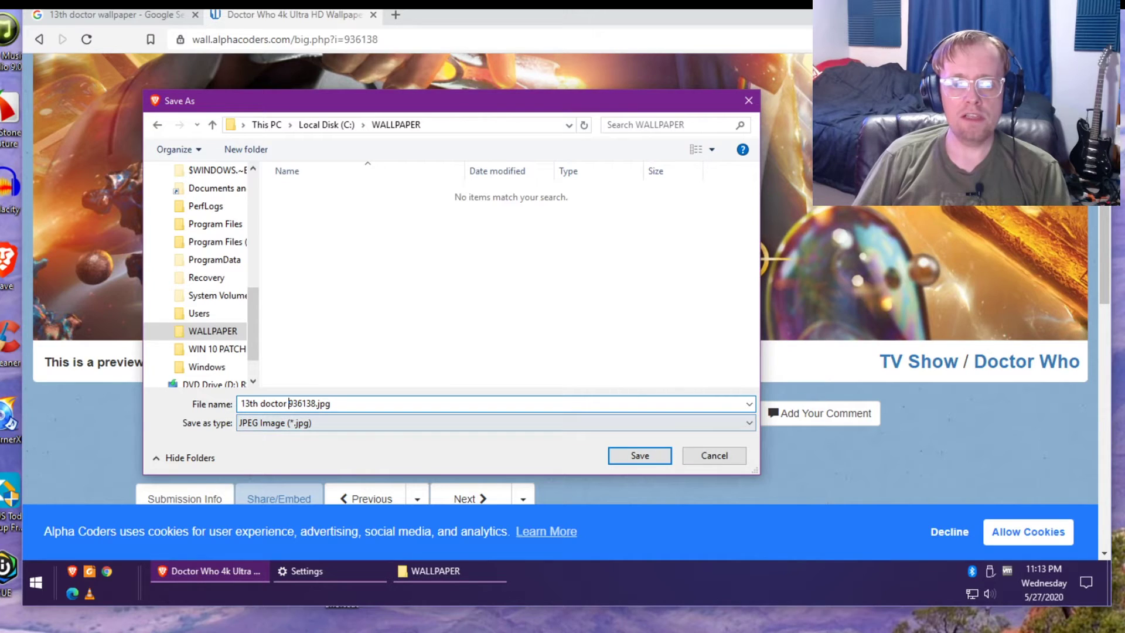
pyautogui.click(643, 457)
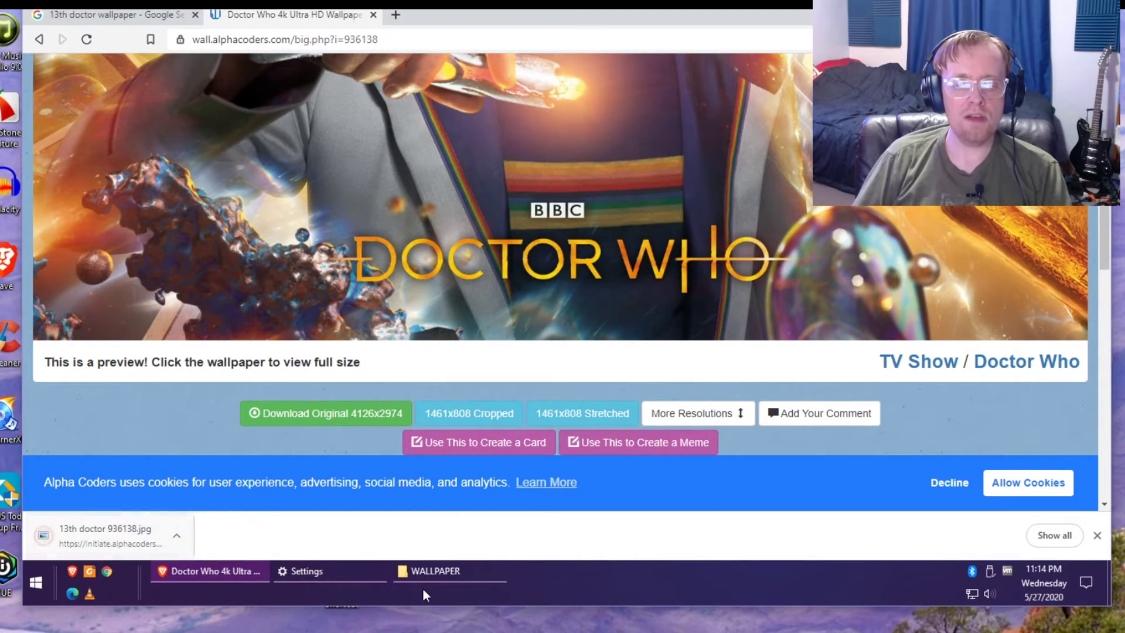
# Switch to the Settings window, search it for "wallpaper" and open the background image settings.
pyautogui.click(306, 571)
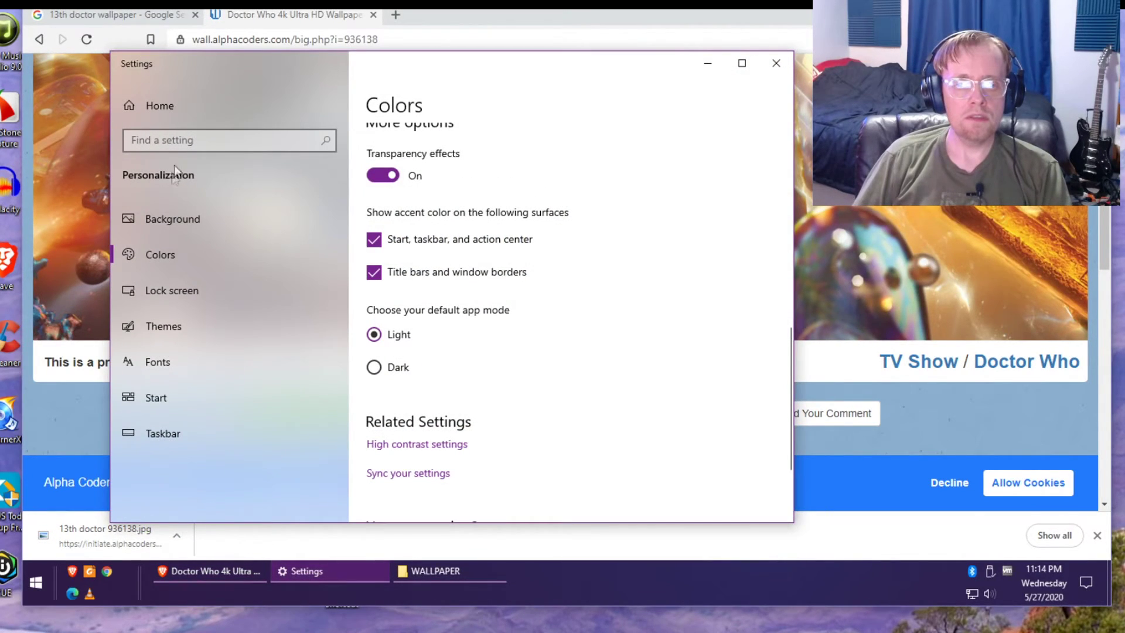
pyautogui.click(175, 140)
pyautogui.write('wallpaper')
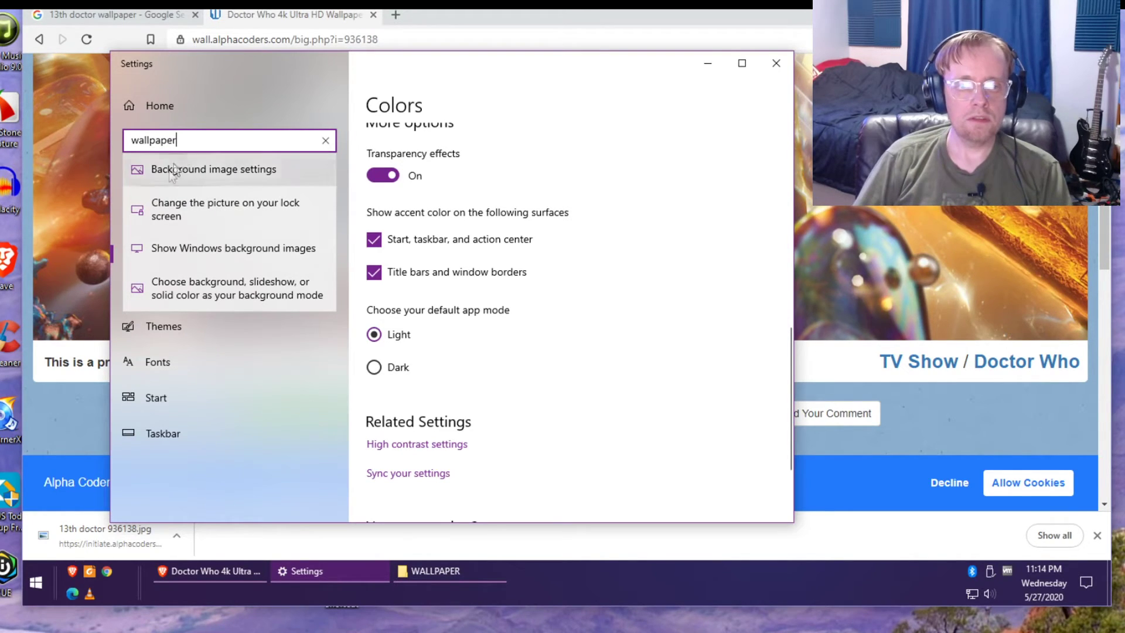
pyautogui.click(254, 174)
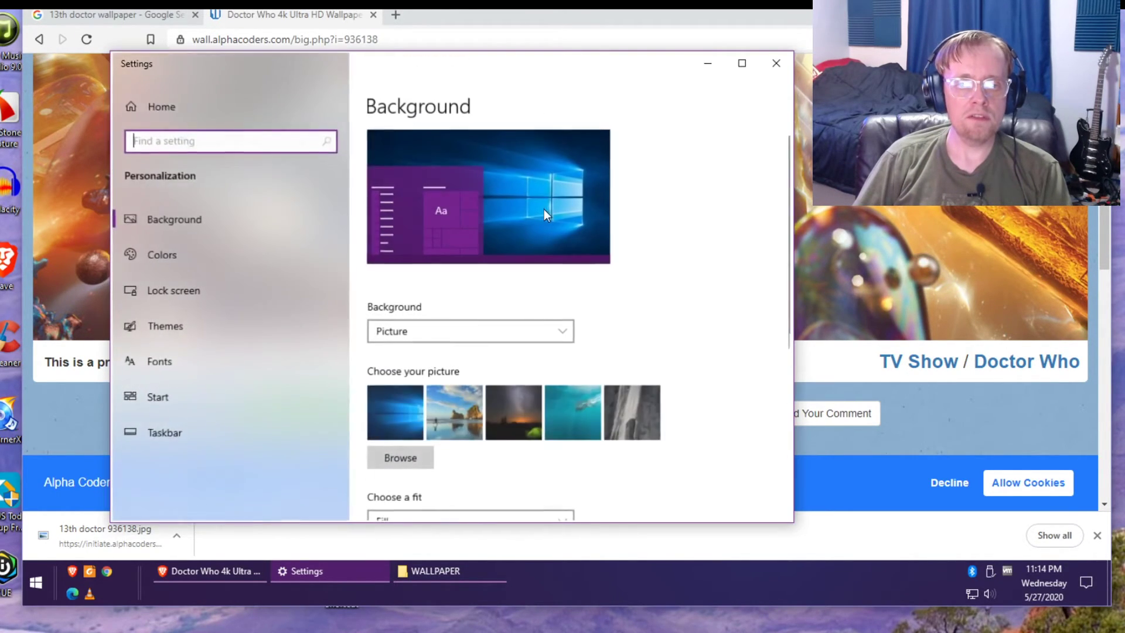
# Open the background image settings from a Start menu search for "wallpaper".
pyautogui.click(27, 590)
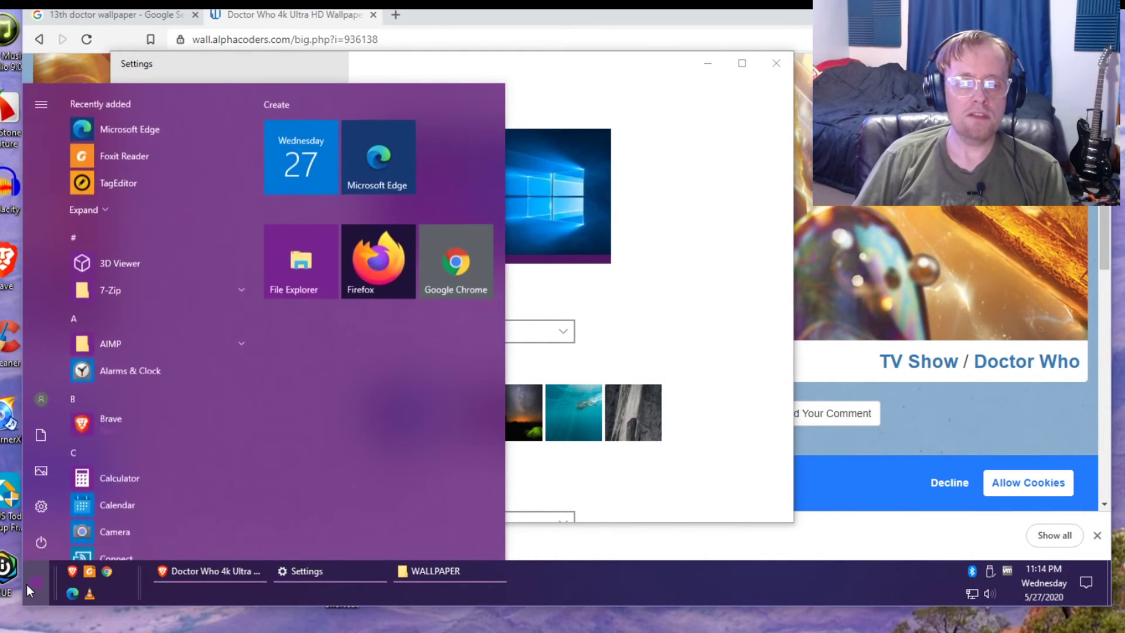
pyautogui.write('wallpaper')
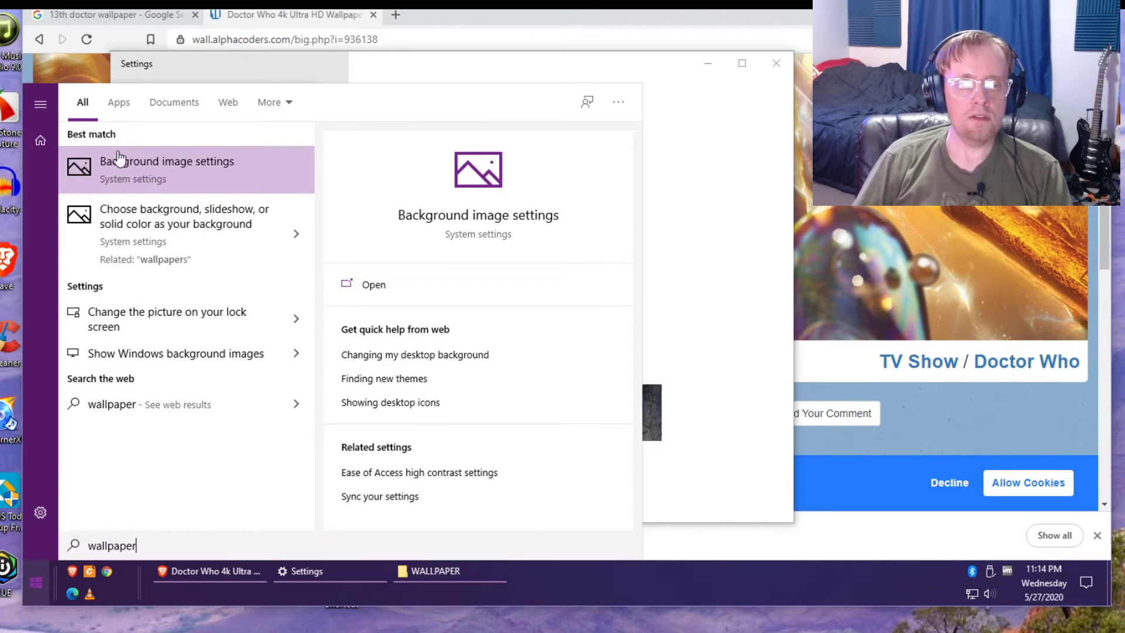
pyautogui.click(116, 175)
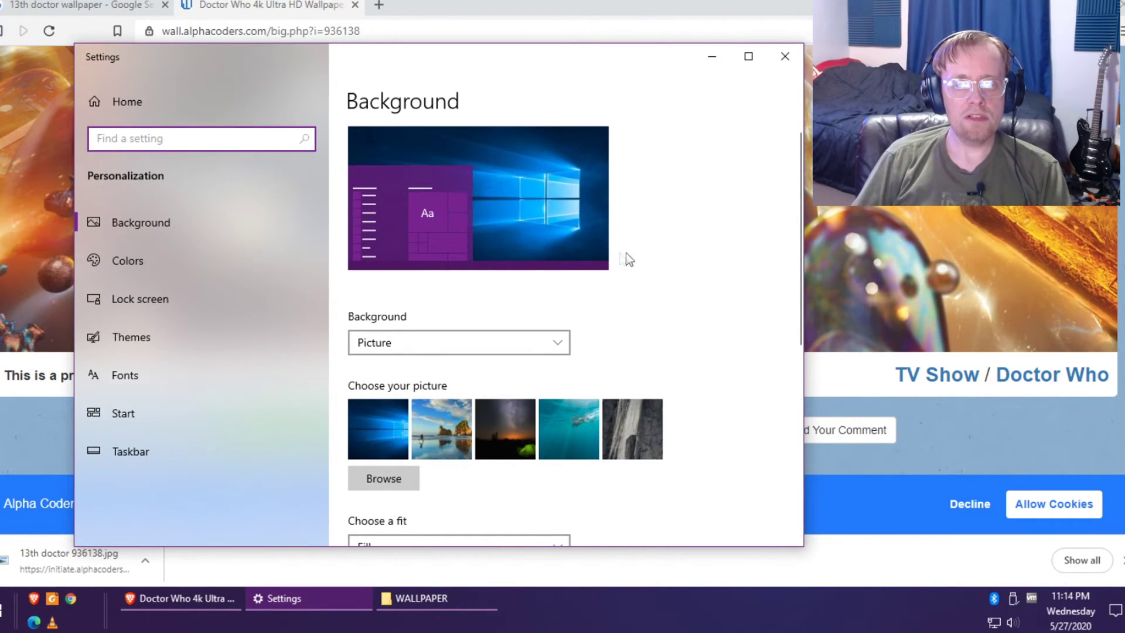
# Set 13th doctor 936138.jpg from the WALLPAPER folder on Local Disk (C:) as the desktop background and show the desktop.
pyautogui.scroll(-2, 645, 267)
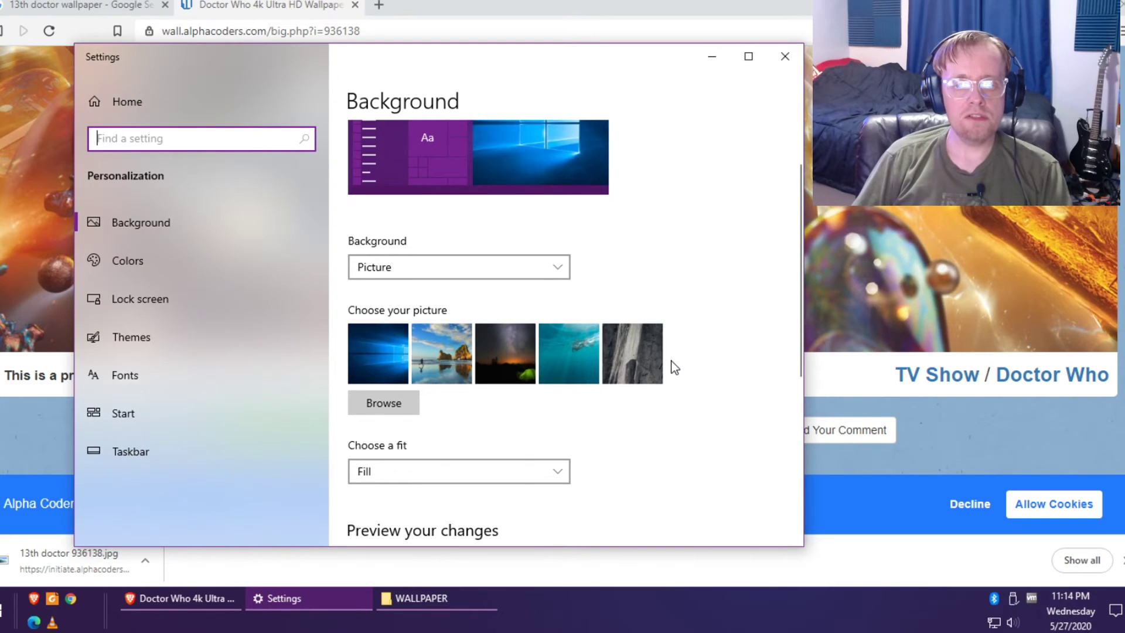
pyautogui.click(396, 409)
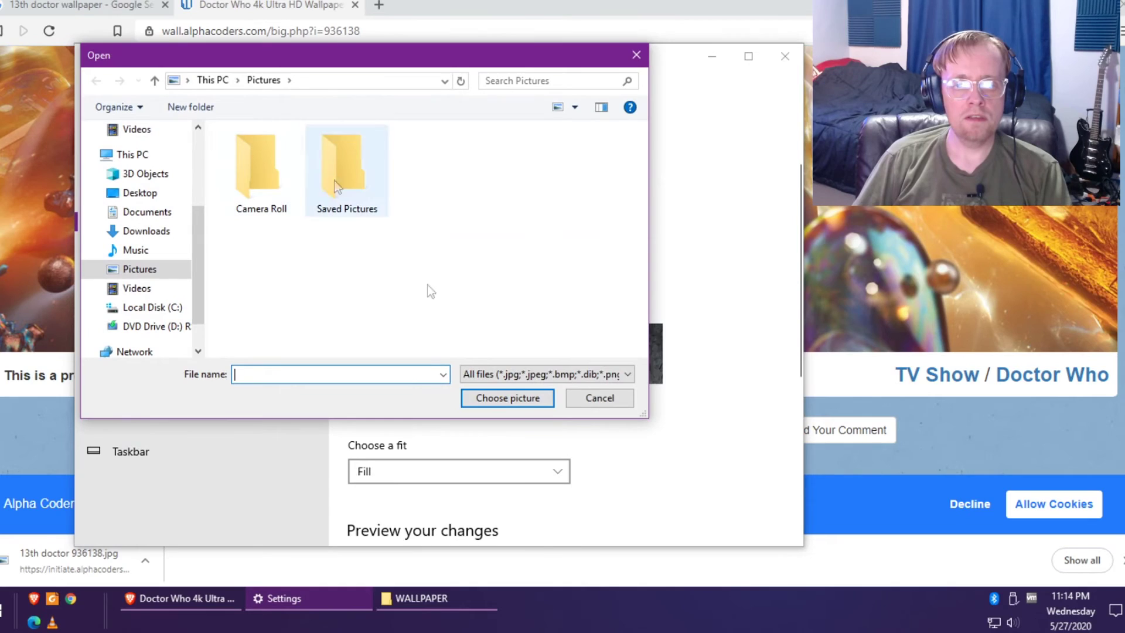
pyautogui.moveTo(639, 408); pyautogui.dragTo(769, 492)
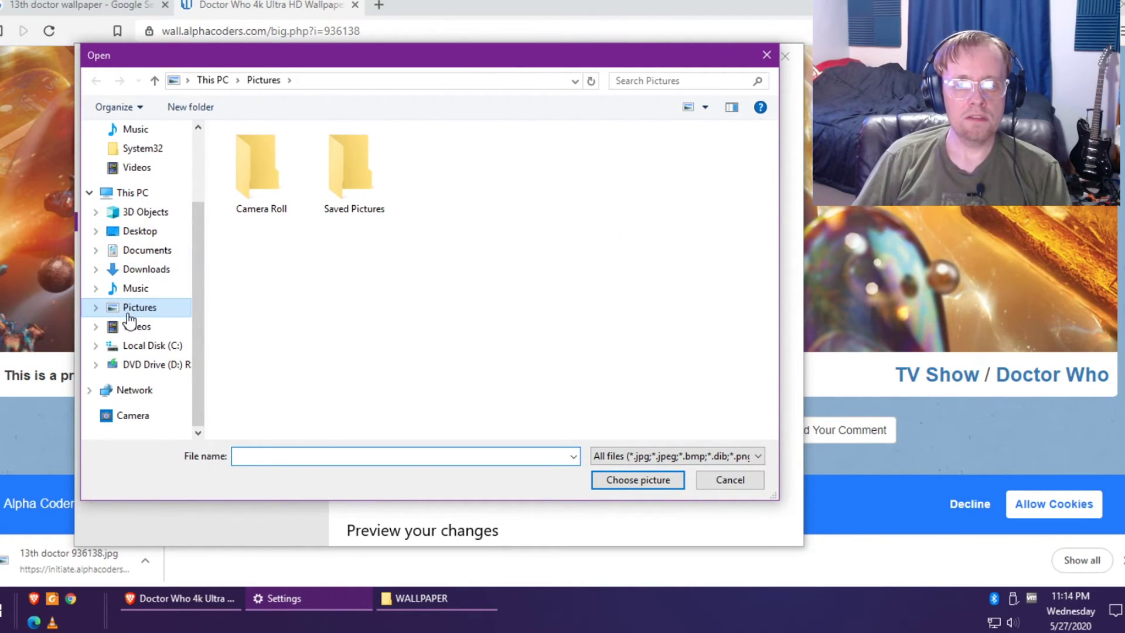
pyautogui.click(126, 346)
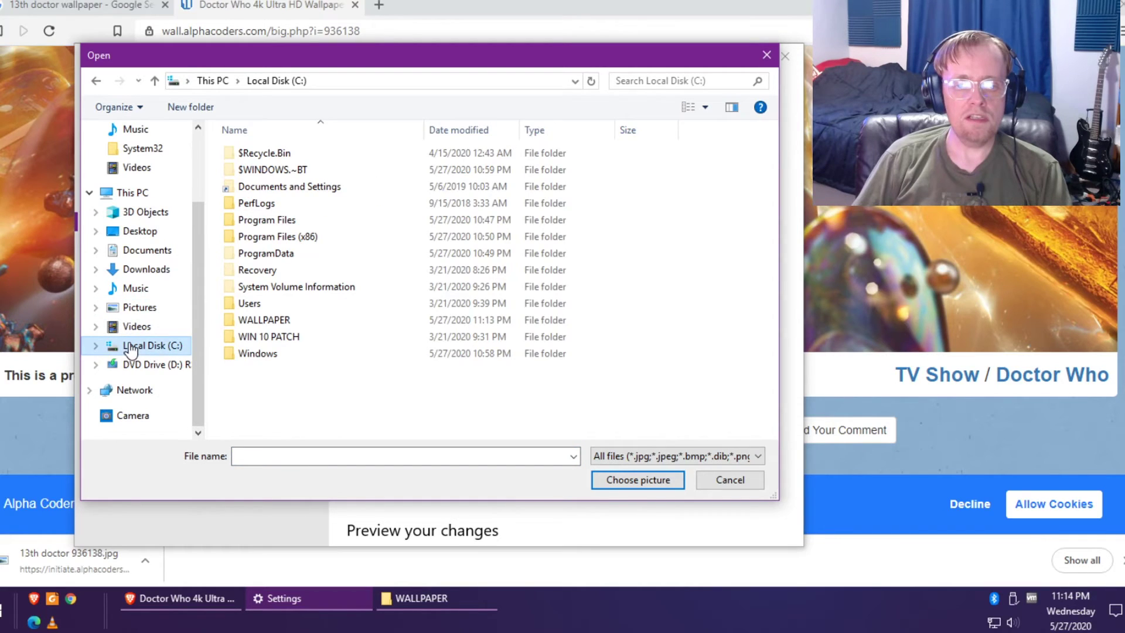
pyautogui.doubleClick(273, 318)
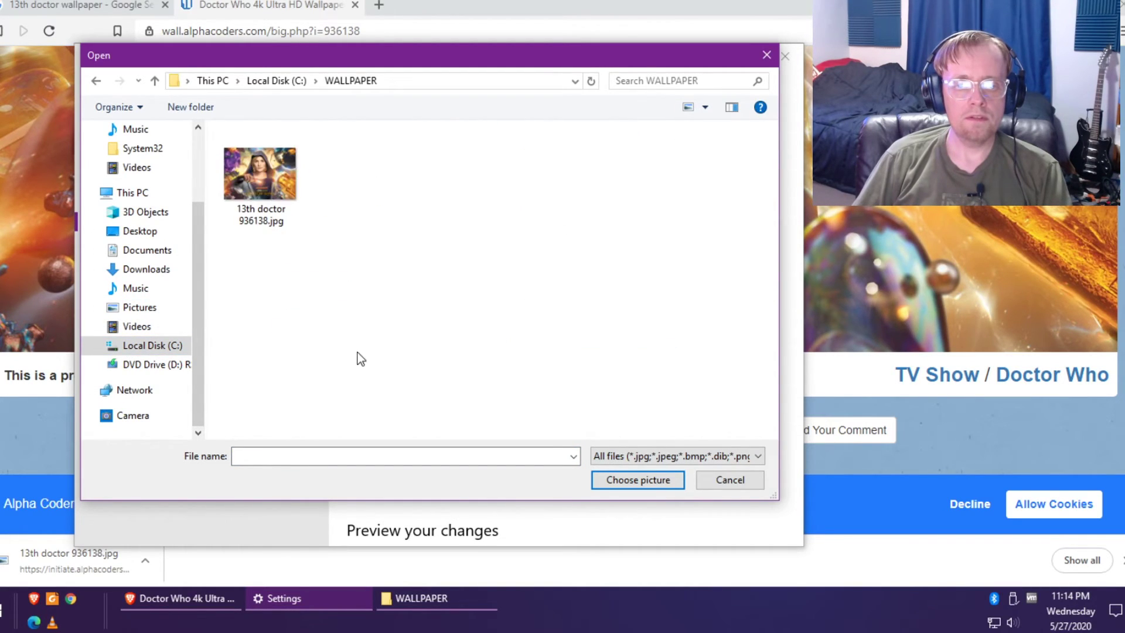
pyautogui.click(256, 193)
pyautogui.doubleClick(257, 192)
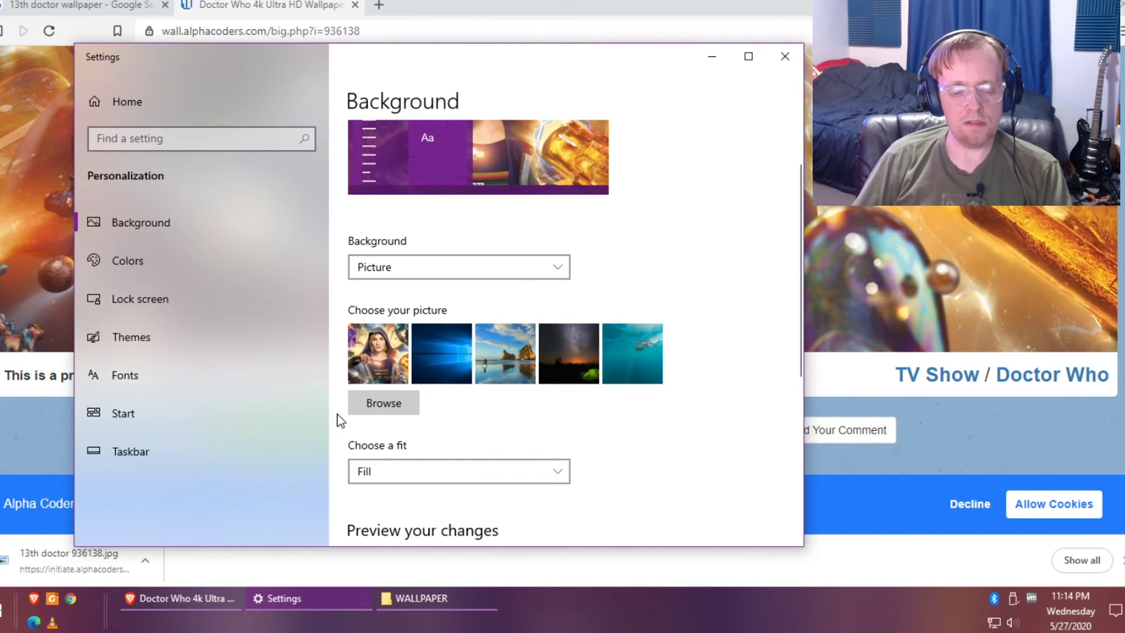
pyautogui.press('super+d')
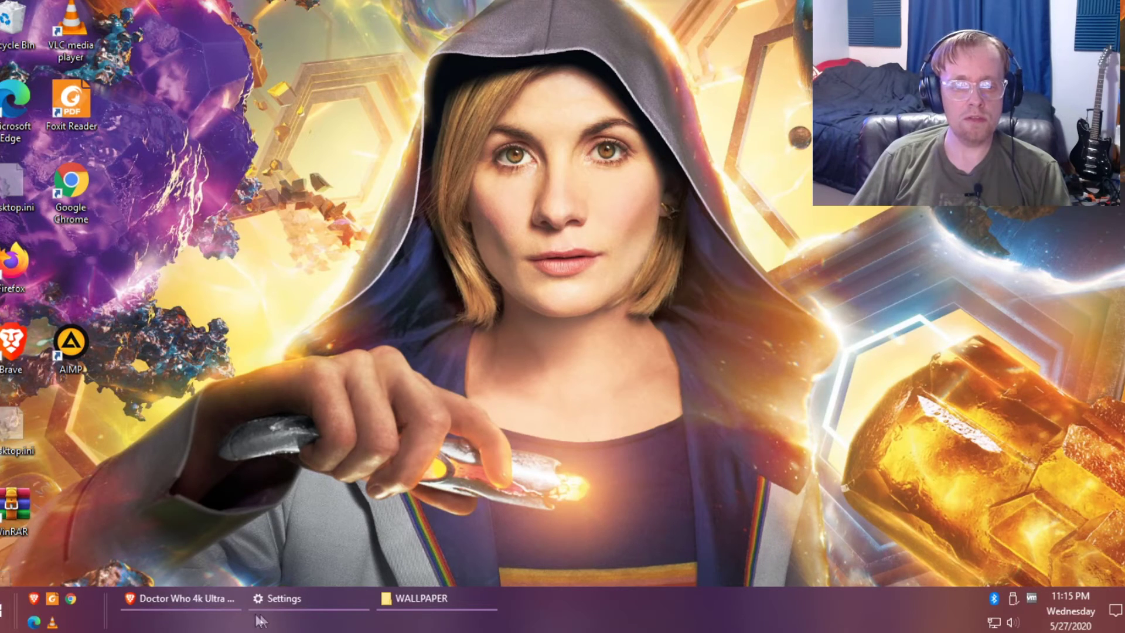
# Return to Settings, search for "lock" and open the lock screen settings.
pyautogui.click(276, 603)
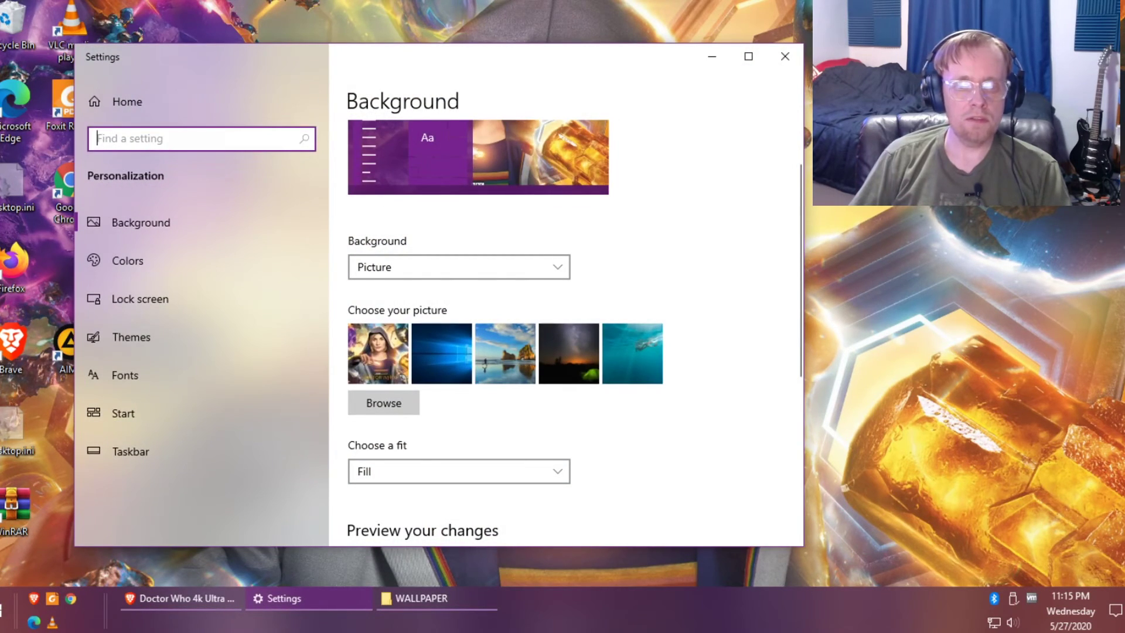
pyautogui.write('lock')
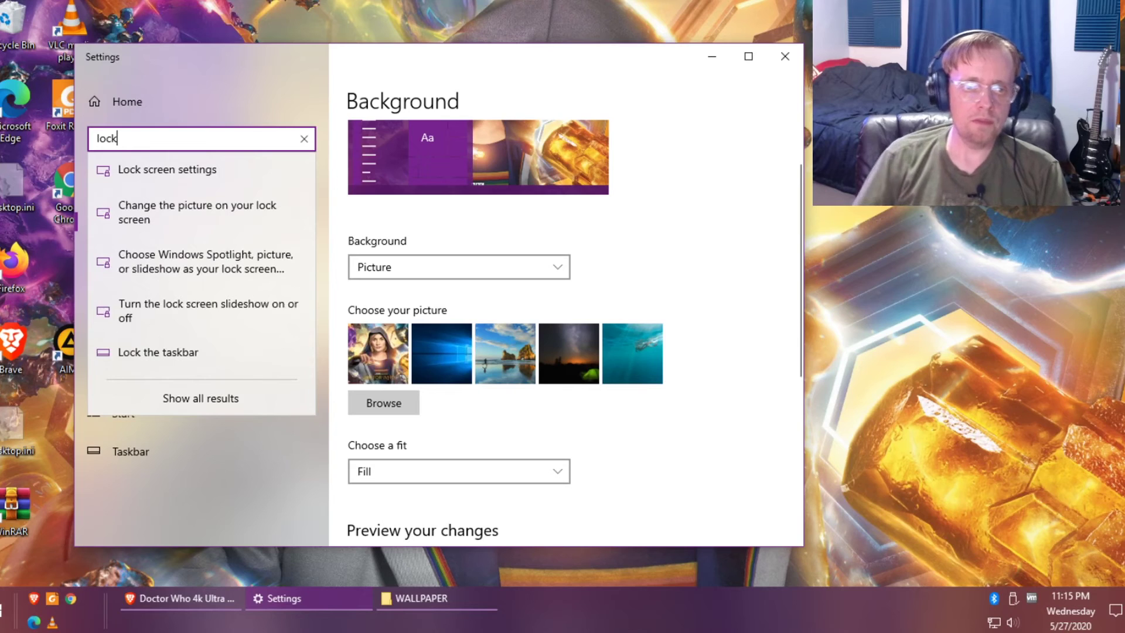
pyautogui.click(137, 172)
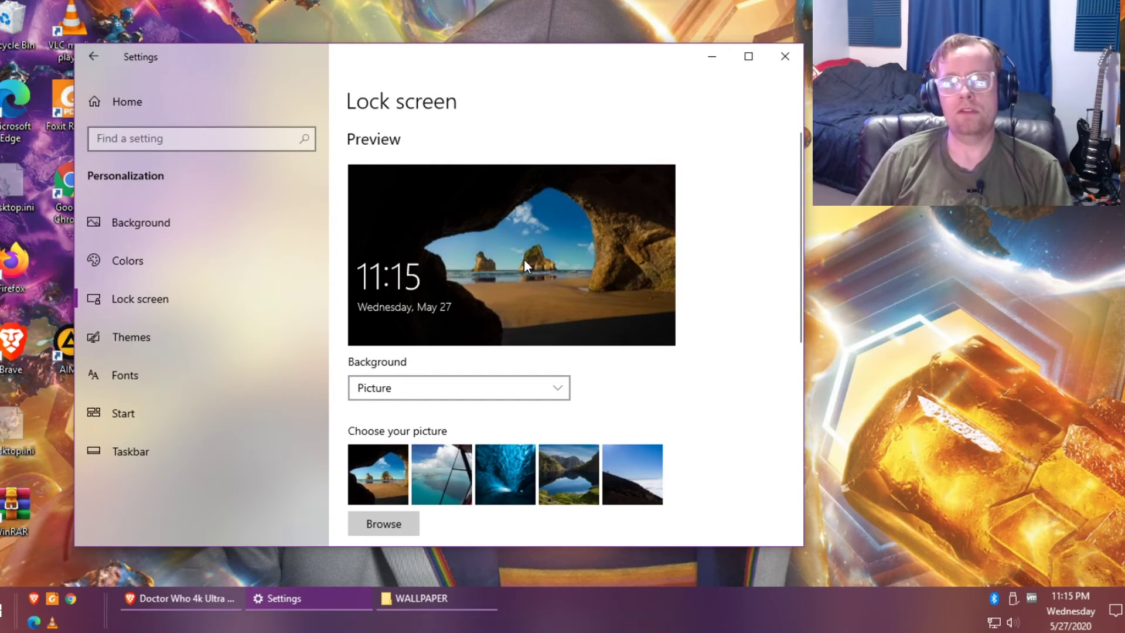
# Lock the computer to view its lock screen, and look through the picture options in the lock screen settings.
pyautogui.hotkey('ctrl', 'alt', 'Delete')
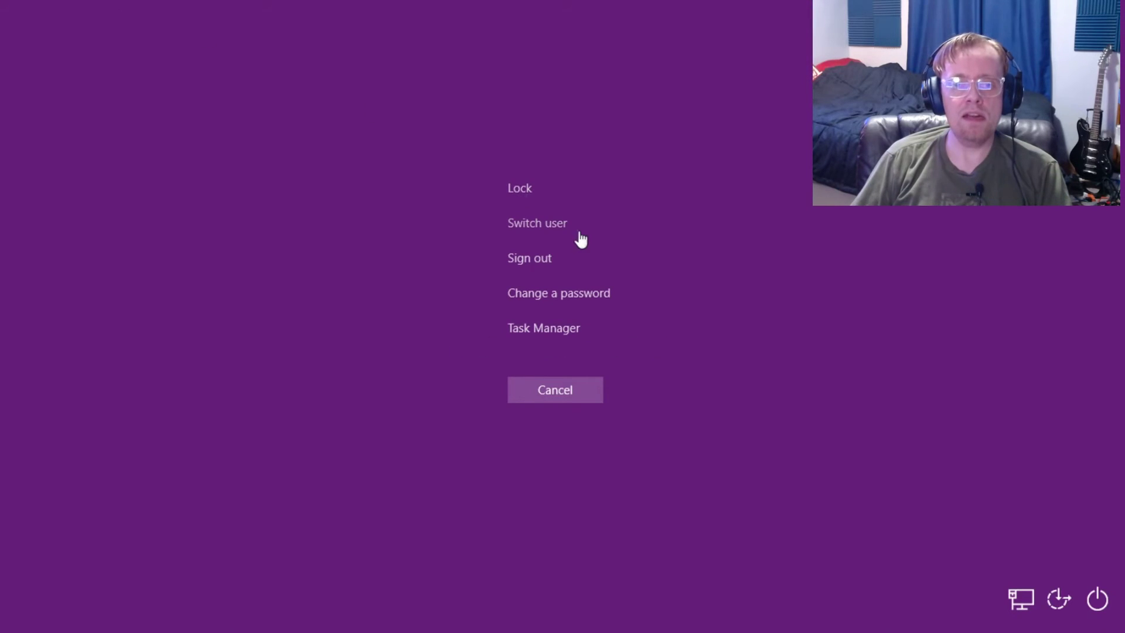
pyautogui.click(519, 189)
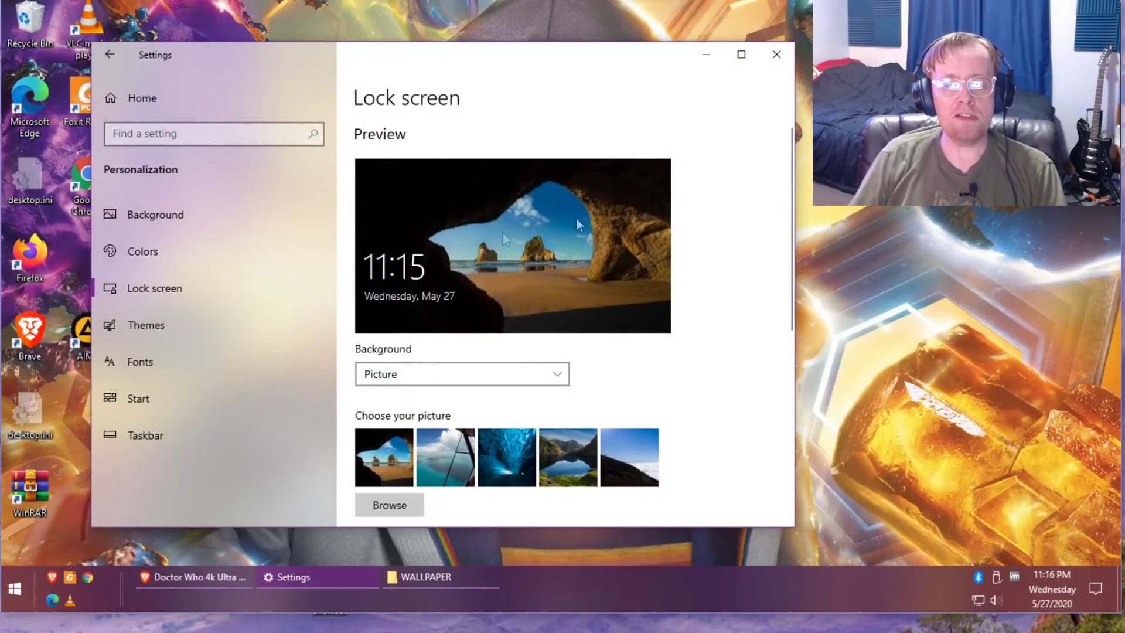
pyautogui.scroll(-1, 709, 222)
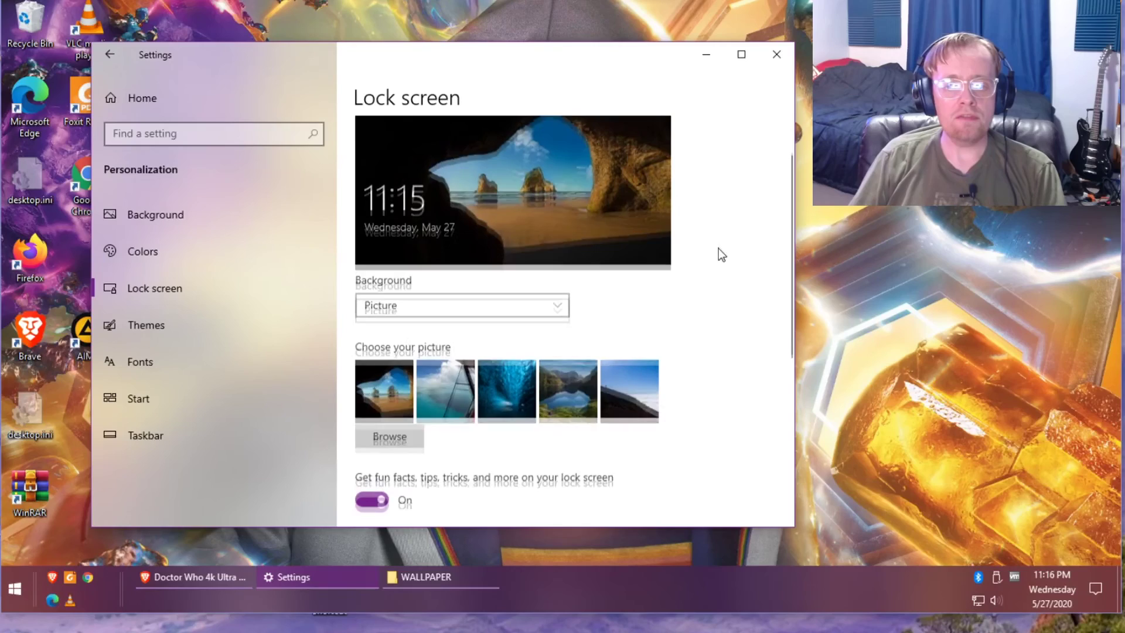
# Return to the browser's 13th doctor image results and open the Reddit page of the 13th Doctor Vortex Wallpaper 4k.
pyautogui.click(224, 579)
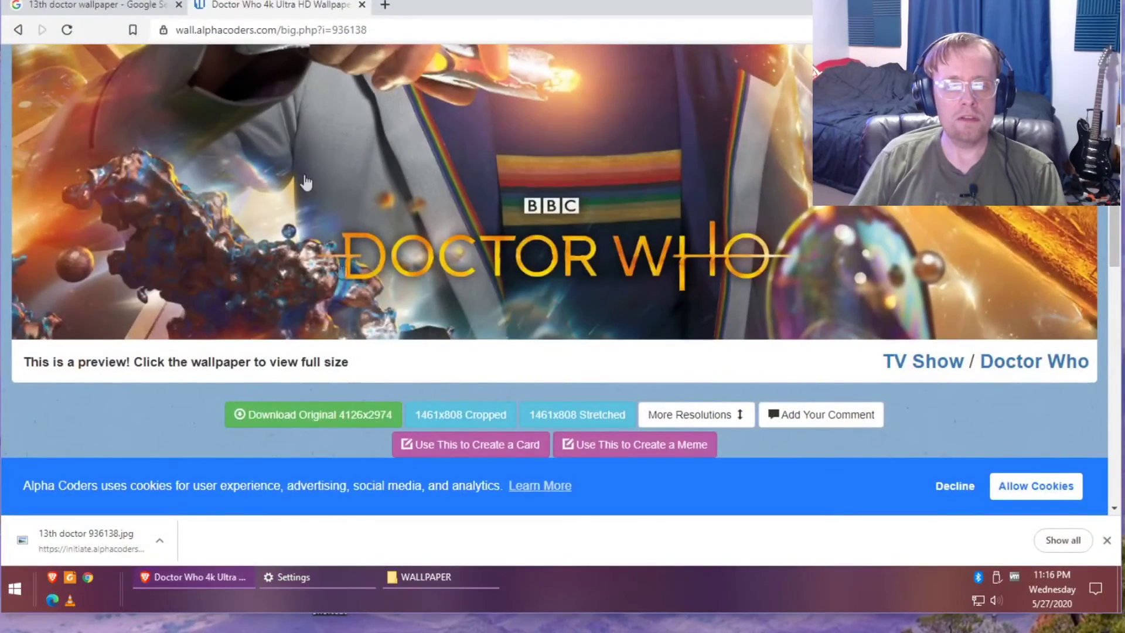
pyautogui.click(55, 7)
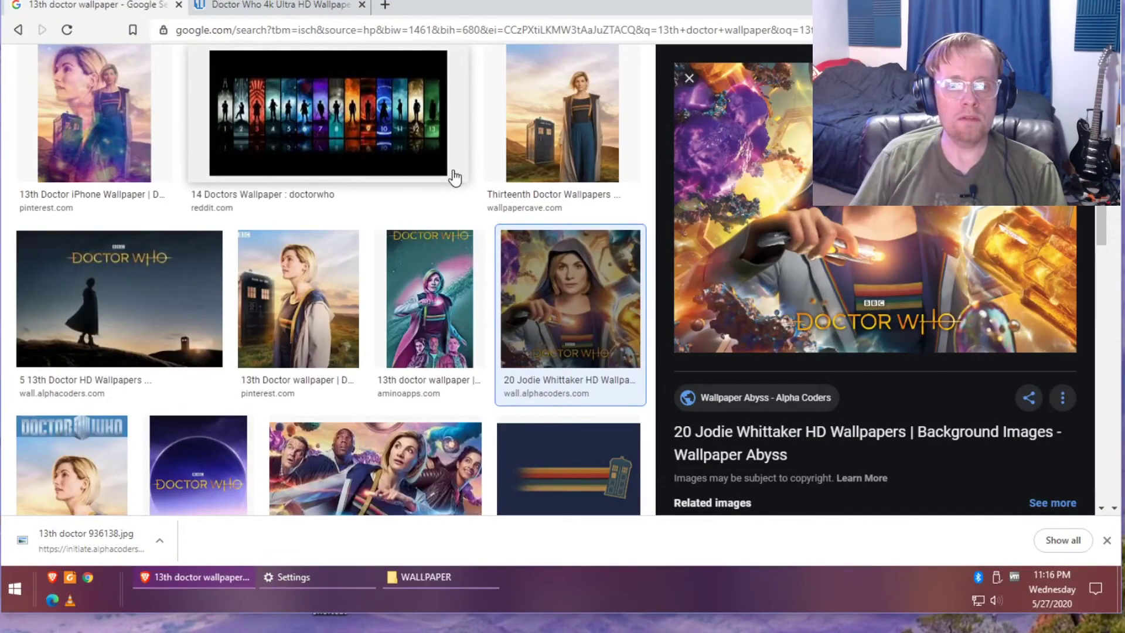
pyautogui.scroll(-6, 420, 220)
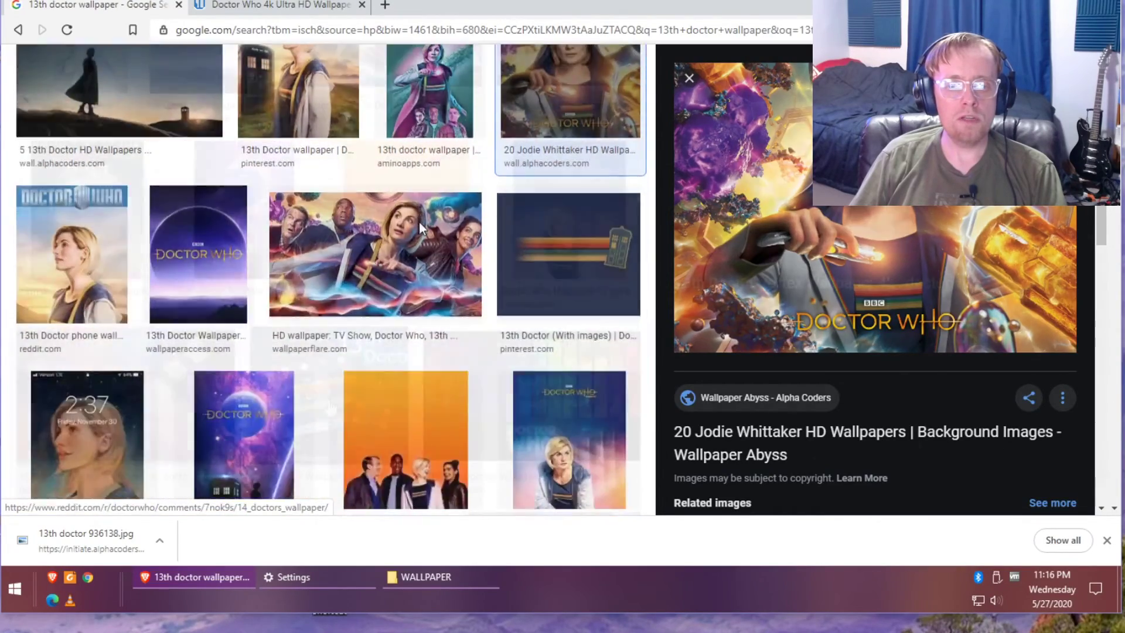
pyautogui.click(125, 398)
pyautogui.click(839, 284)
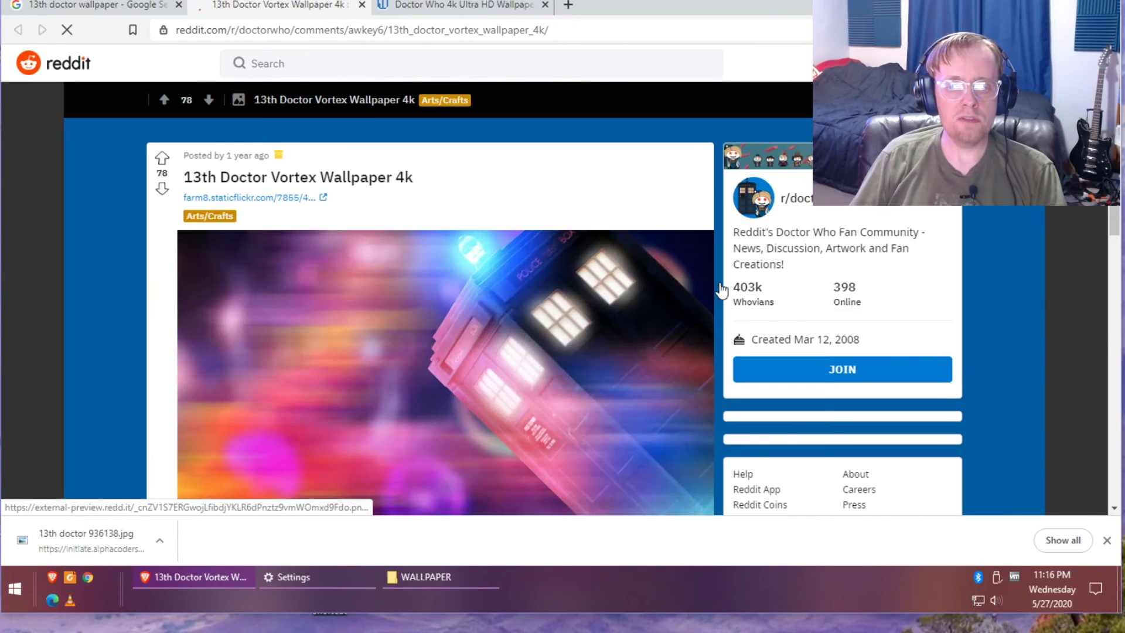
# Dismiss Reddit's request to show notifications on the 13th Doctor Vortex Wallpaper 4k page.
pyautogui.scroll(-5, 912, 267)
pyautogui.scroll(5, 459, 284)
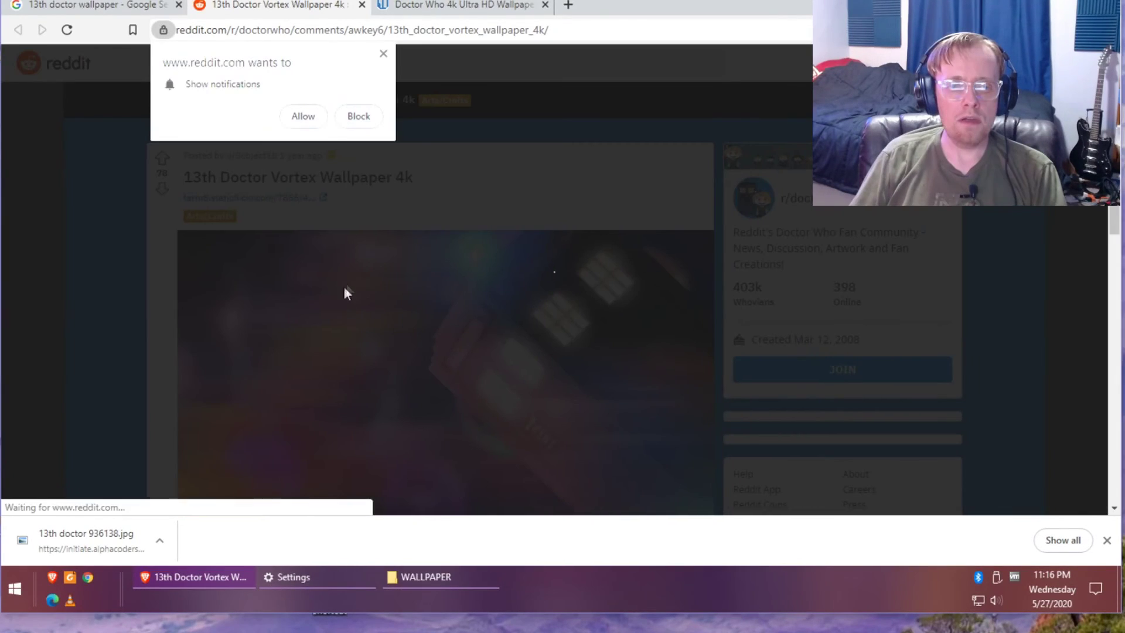
pyautogui.click(383, 52)
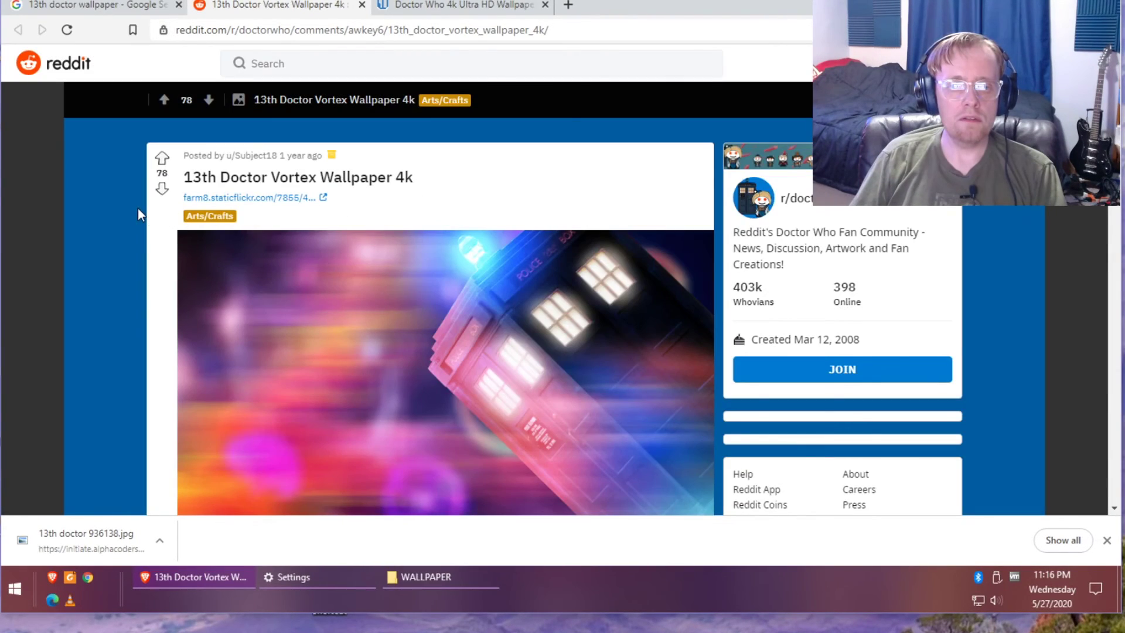
# Save the TARDIS image as a PNG in the WALLPAPER folder, replacing the file name's leading underscore with "tardis in colors".
pyautogui.scroll(-3, 195, 223)
pyautogui.scroll(1, 456, 242)
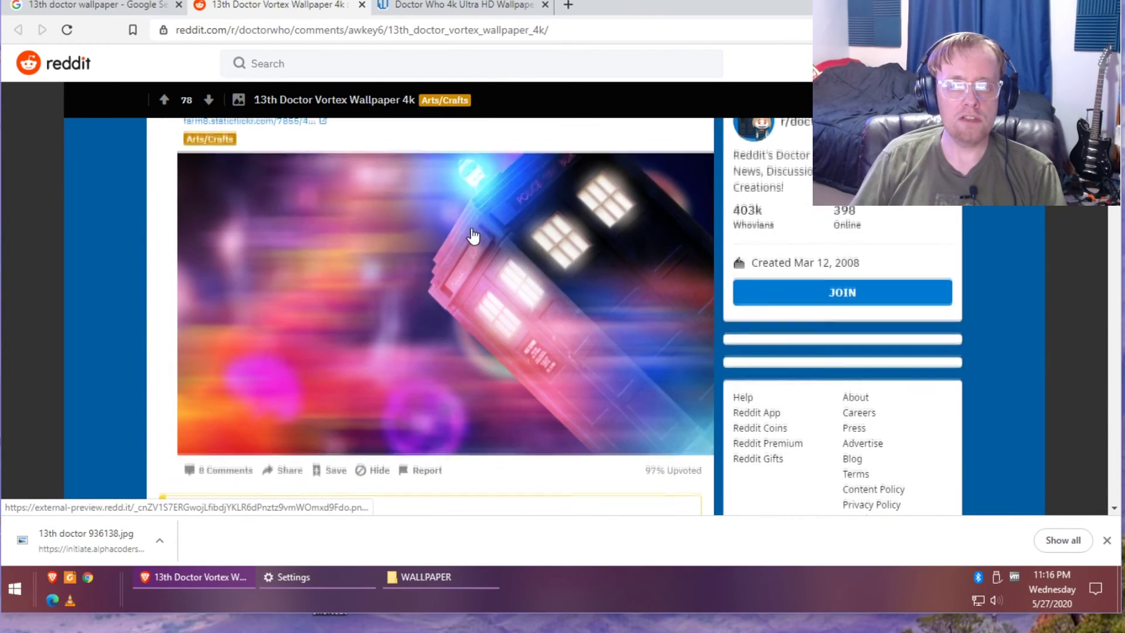
pyautogui.rightClick(470, 252)
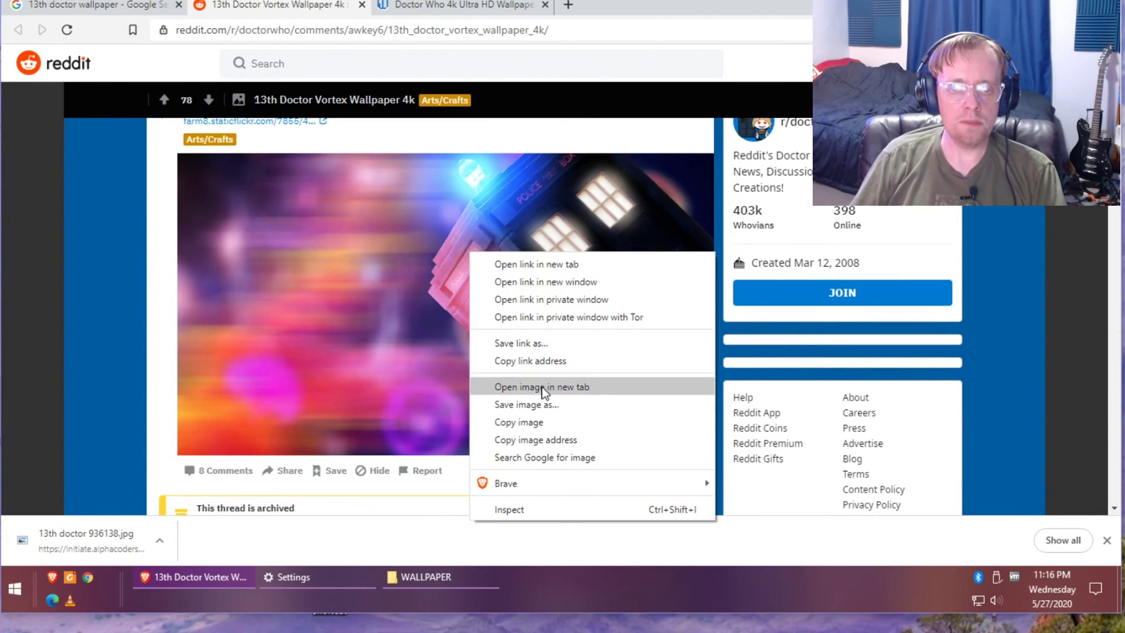
pyautogui.click(591, 423)
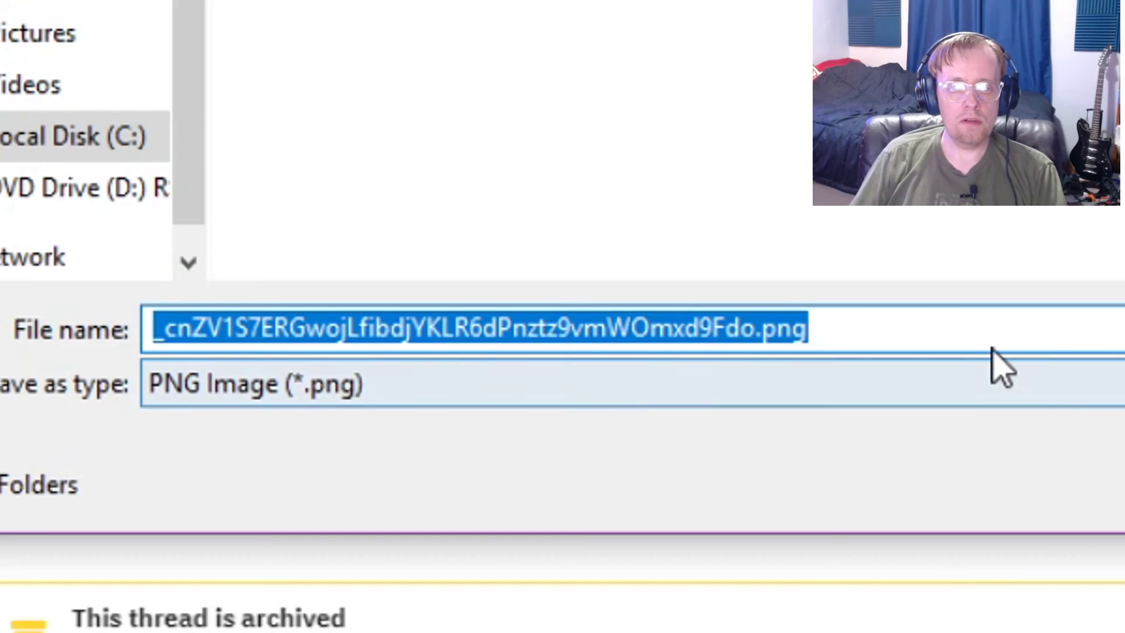
pyautogui.click(344, 404)
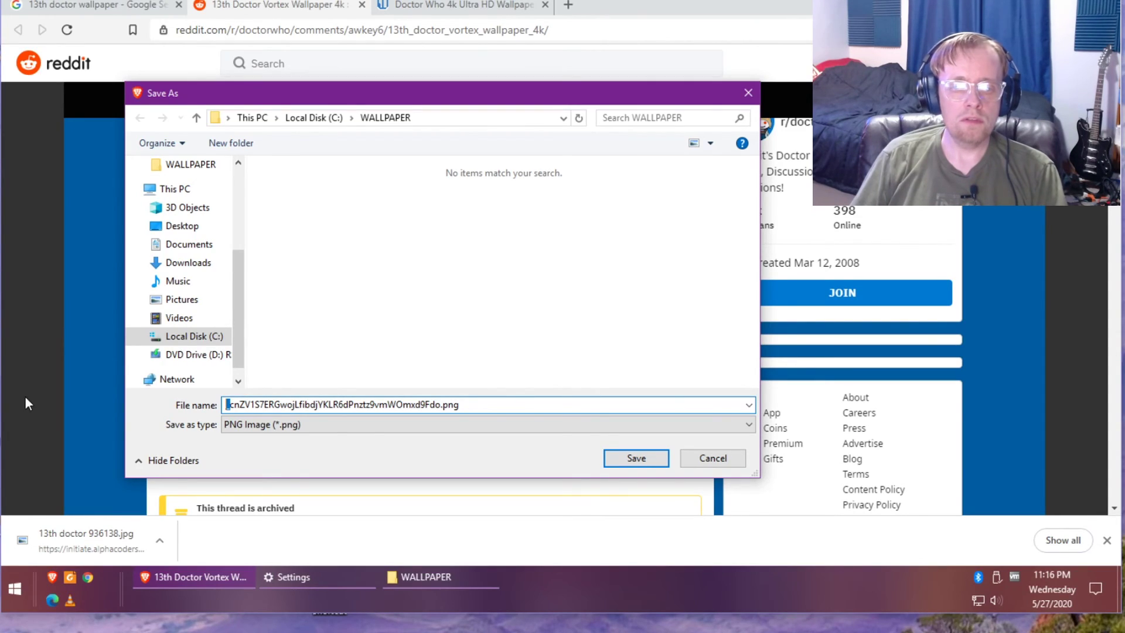
pyautogui.press('Delete')
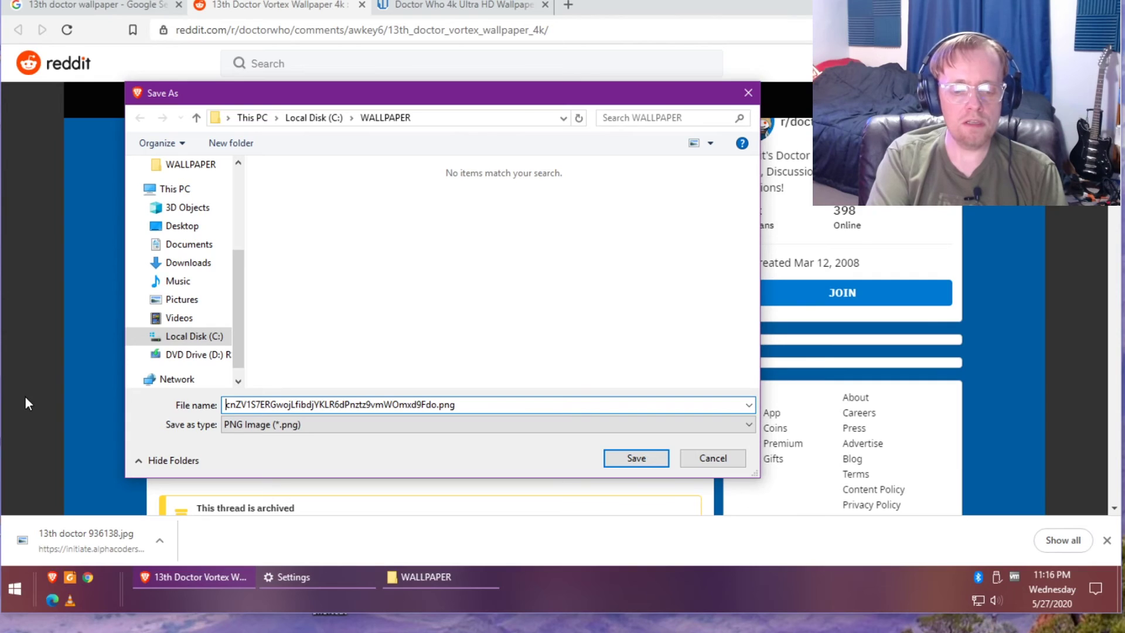
pyautogui.write('tardis in colors')
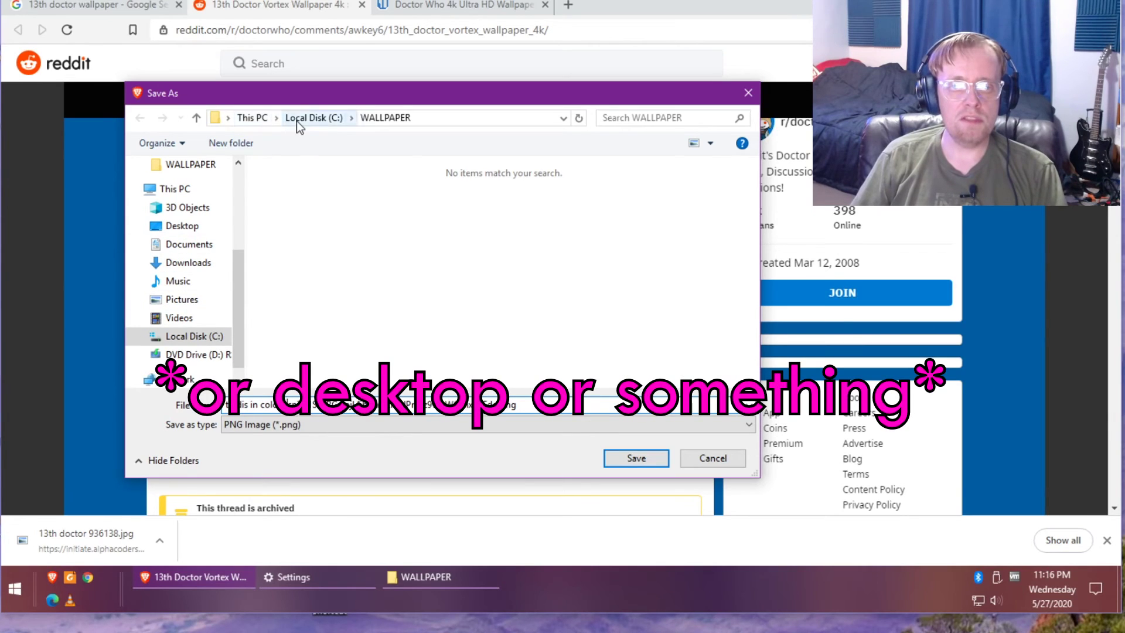
pyautogui.click(639, 462)
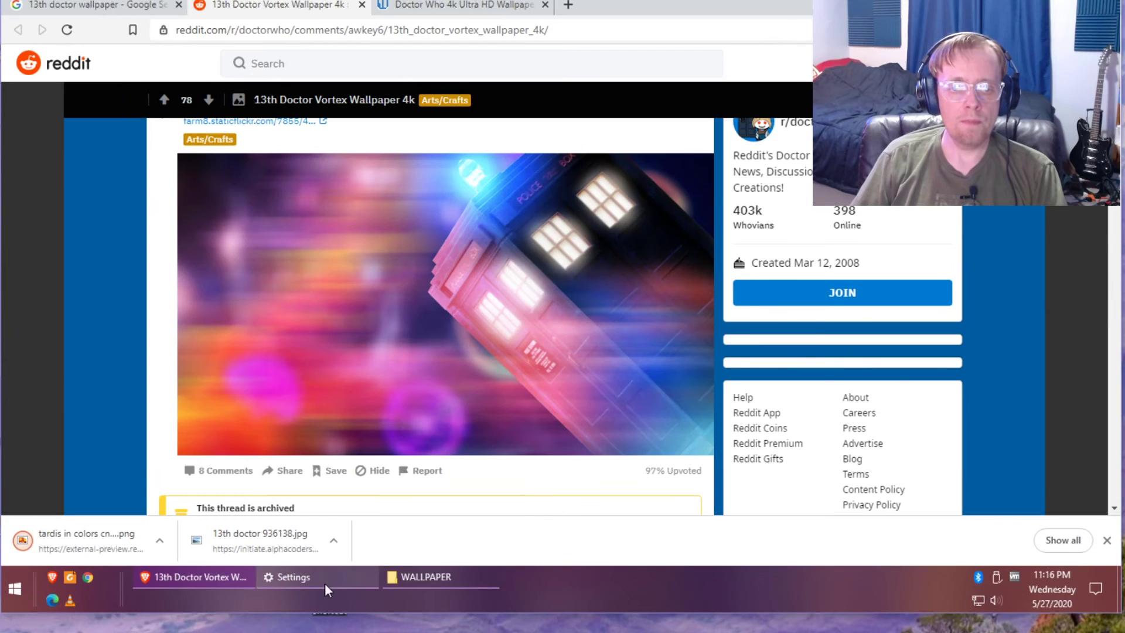
# Return to the lock screen settings and choose the "tardis in colors" image from the WALLPAPER folder on Local Disk (C:) as the picture.
pyautogui.click(324, 580)
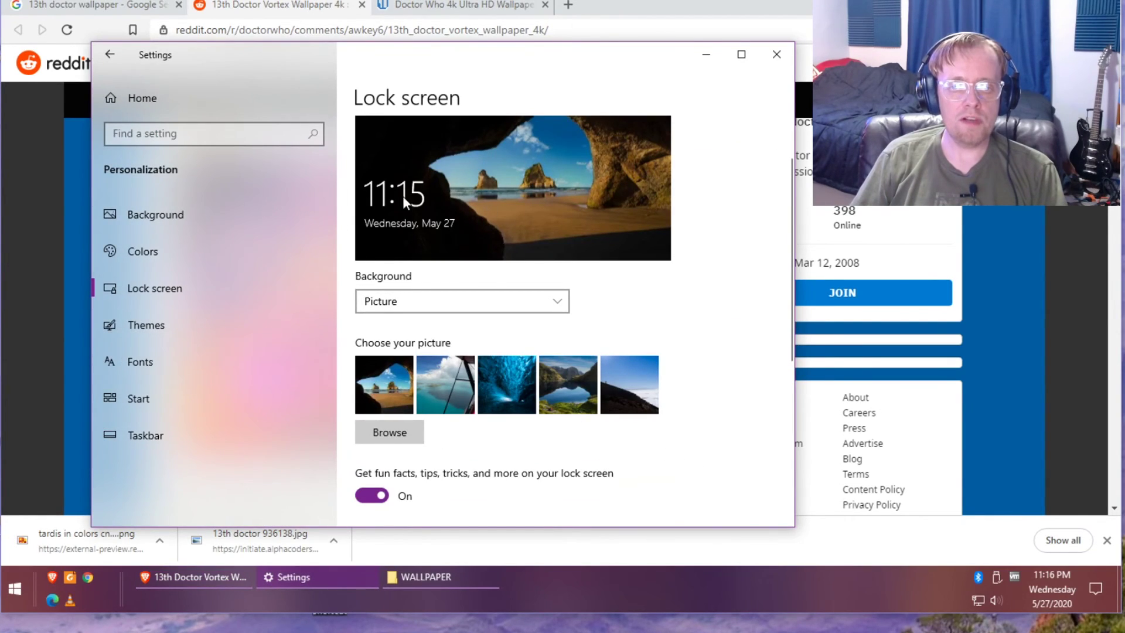
pyautogui.click(375, 438)
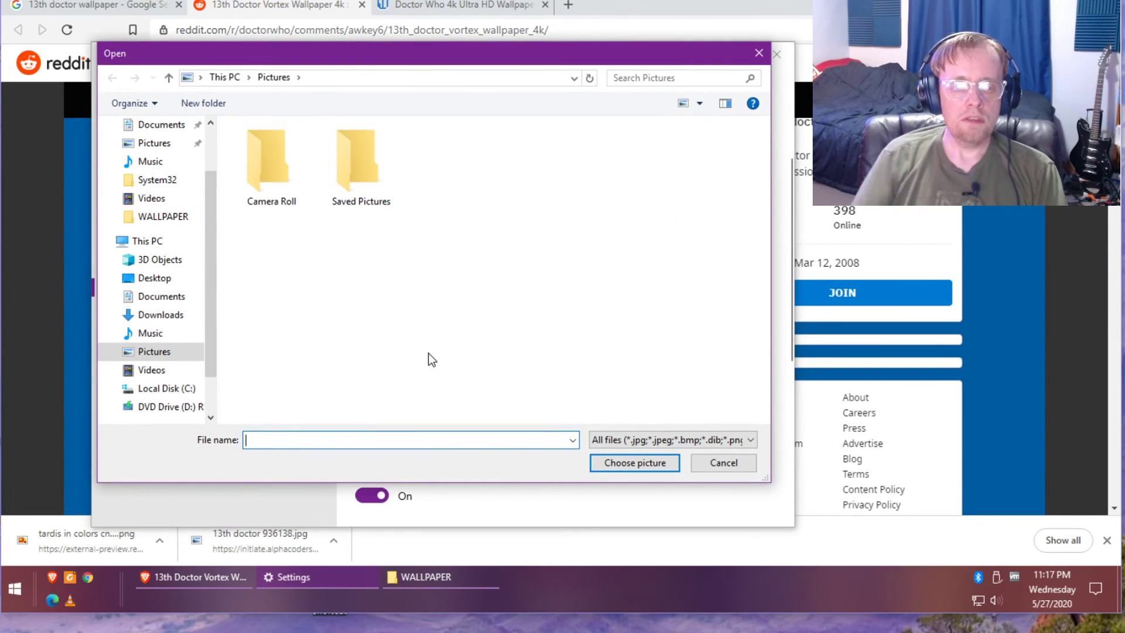
pyautogui.click(167, 388)
pyautogui.doubleClick(276, 308)
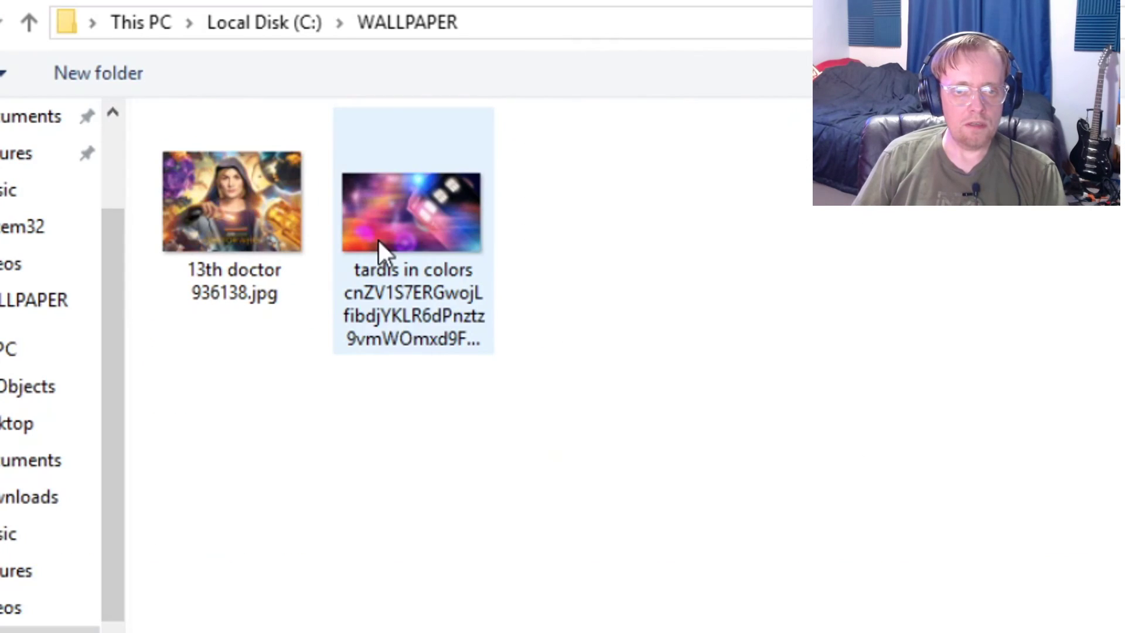
pyautogui.click(435, 319)
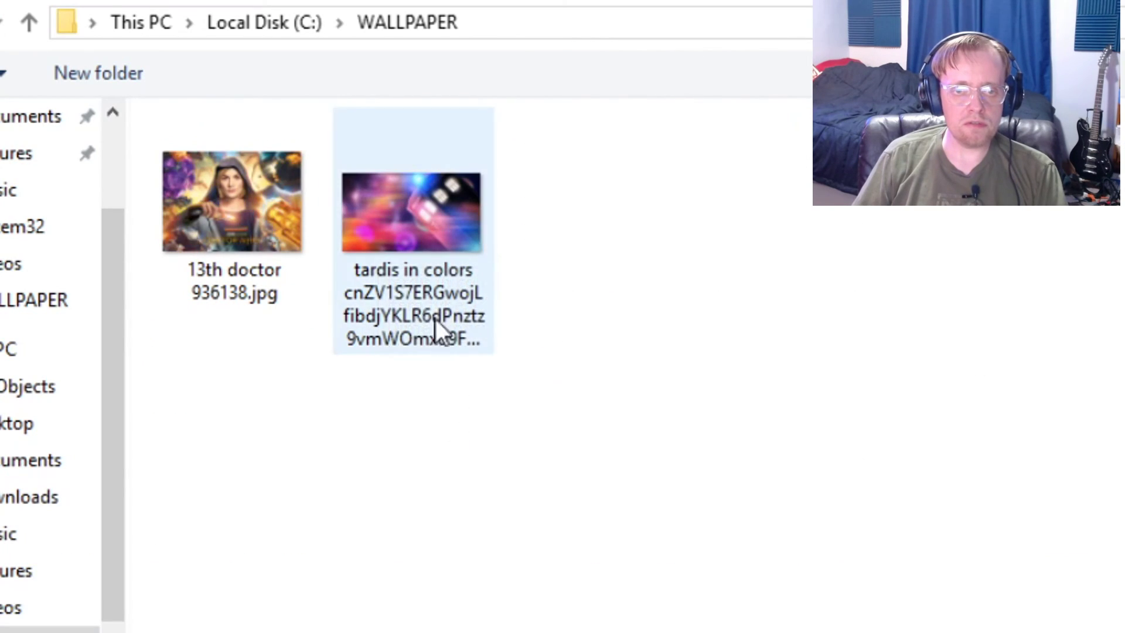
pyautogui.doubleClick(375, 176)
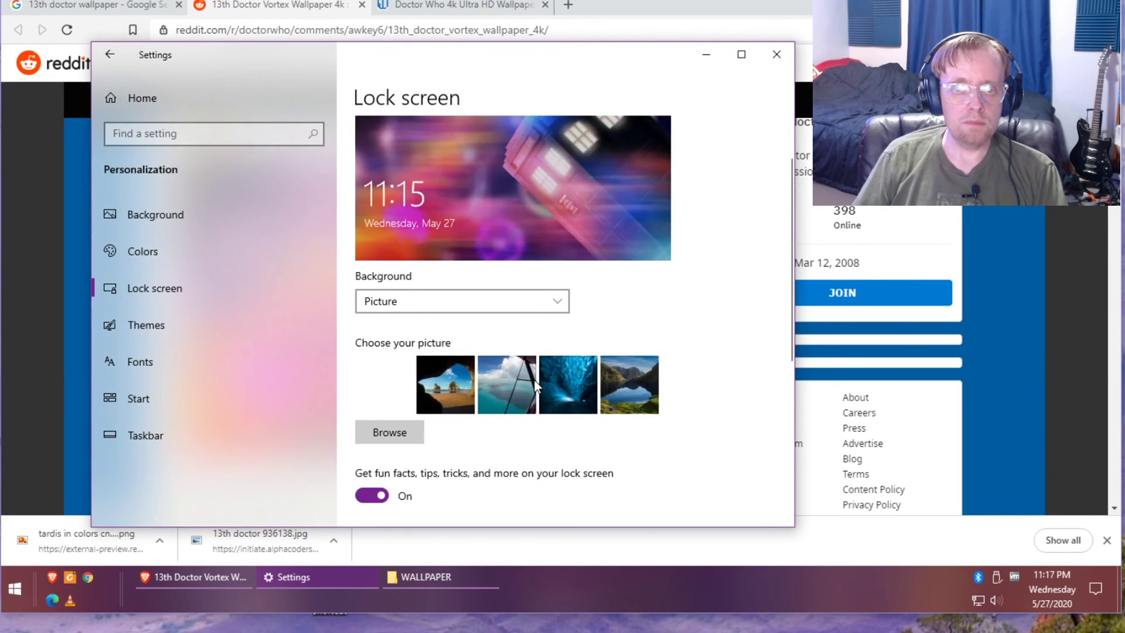
# Lock the computer to view the new lock screen picture, and sign back in with the account password.
pyautogui.click(151, 30)
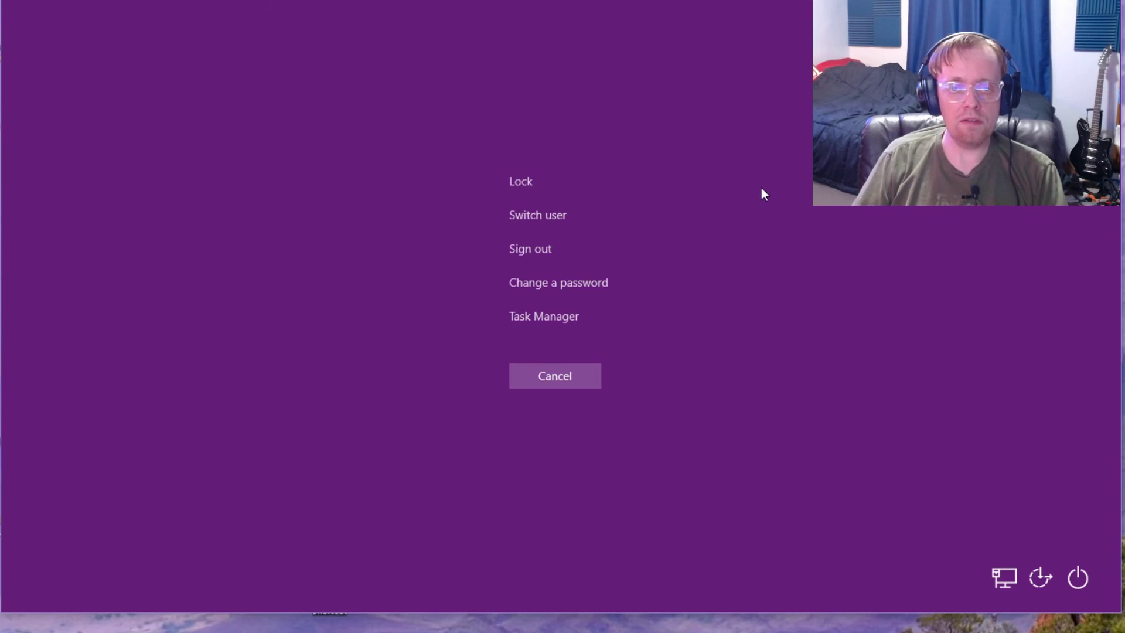
pyautogui.click(527, 185)
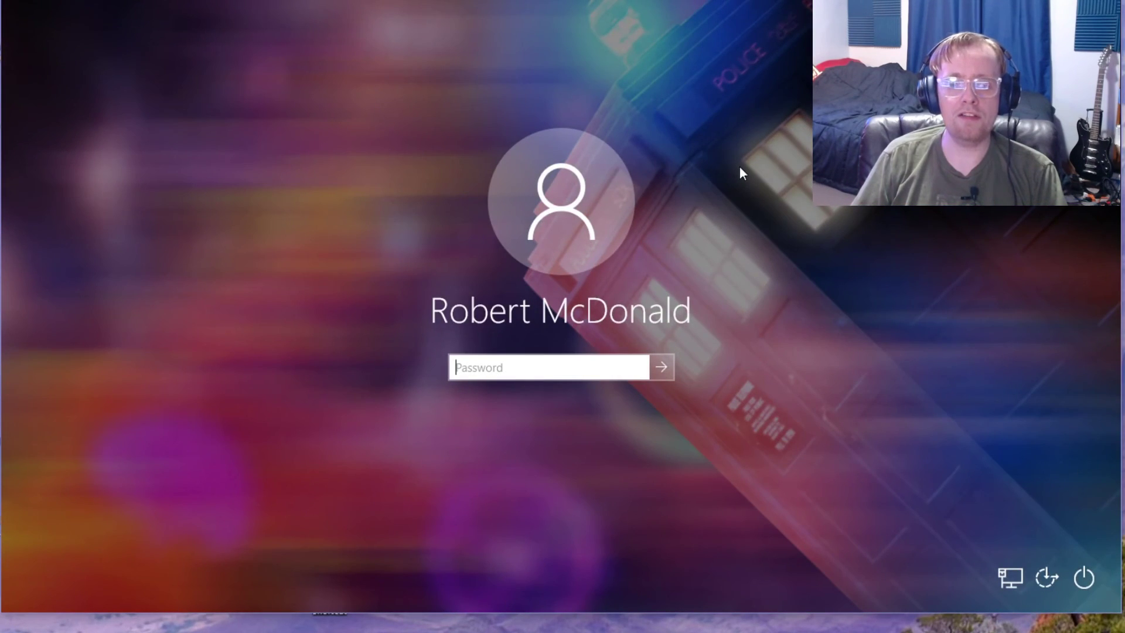
pyautogui.write('••••••')
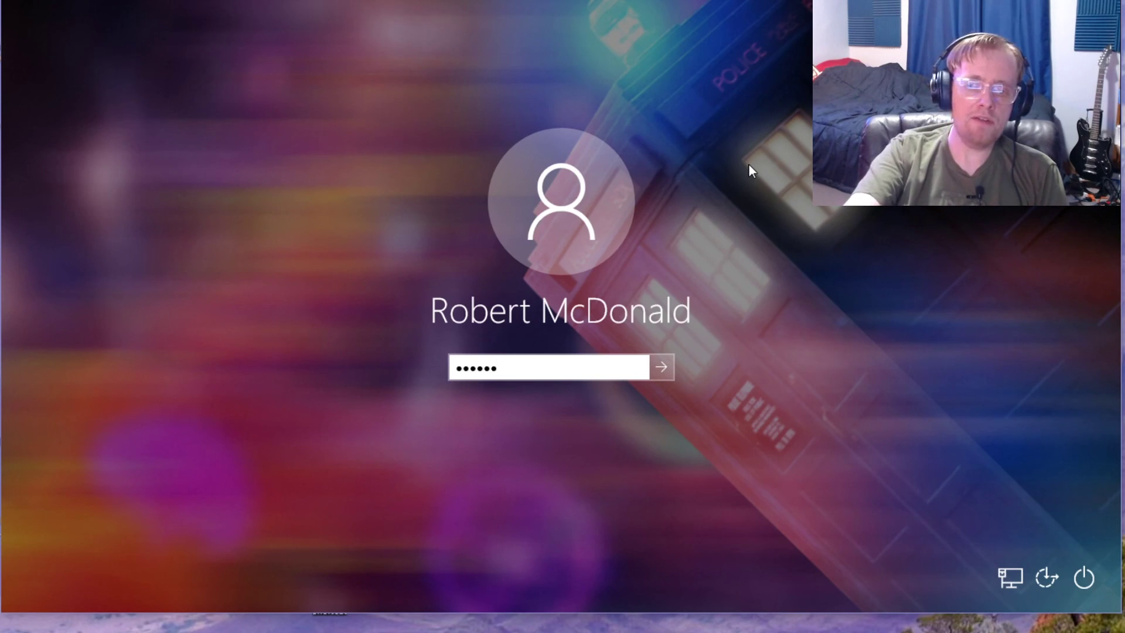
pyautogui.press('Return')
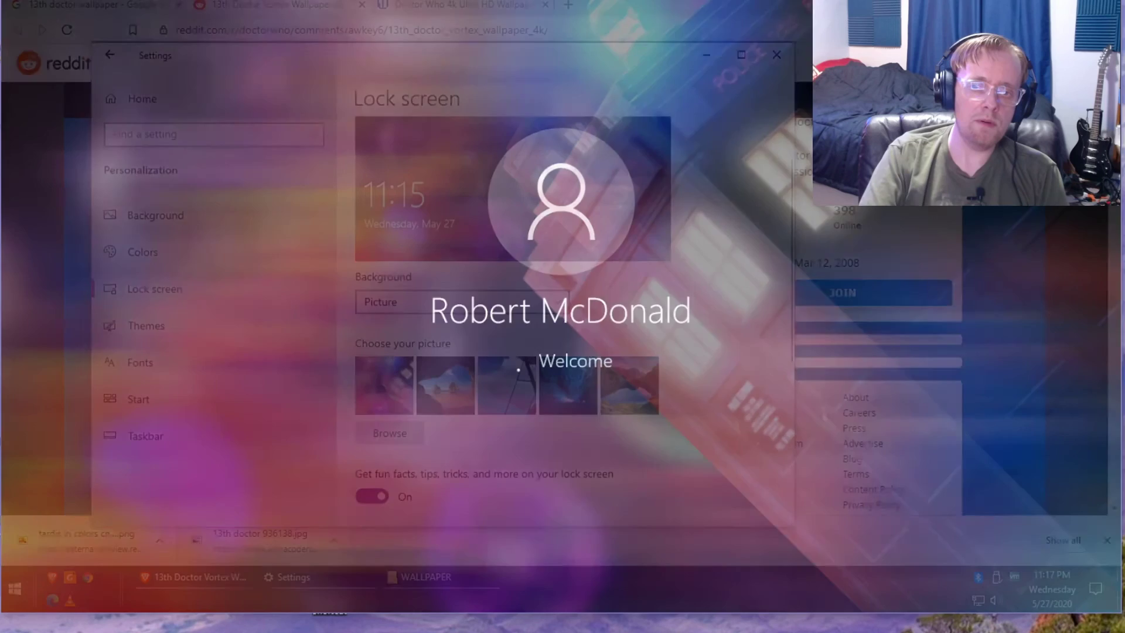
# Open the Start menu.
pyautogui.click(21, 598)
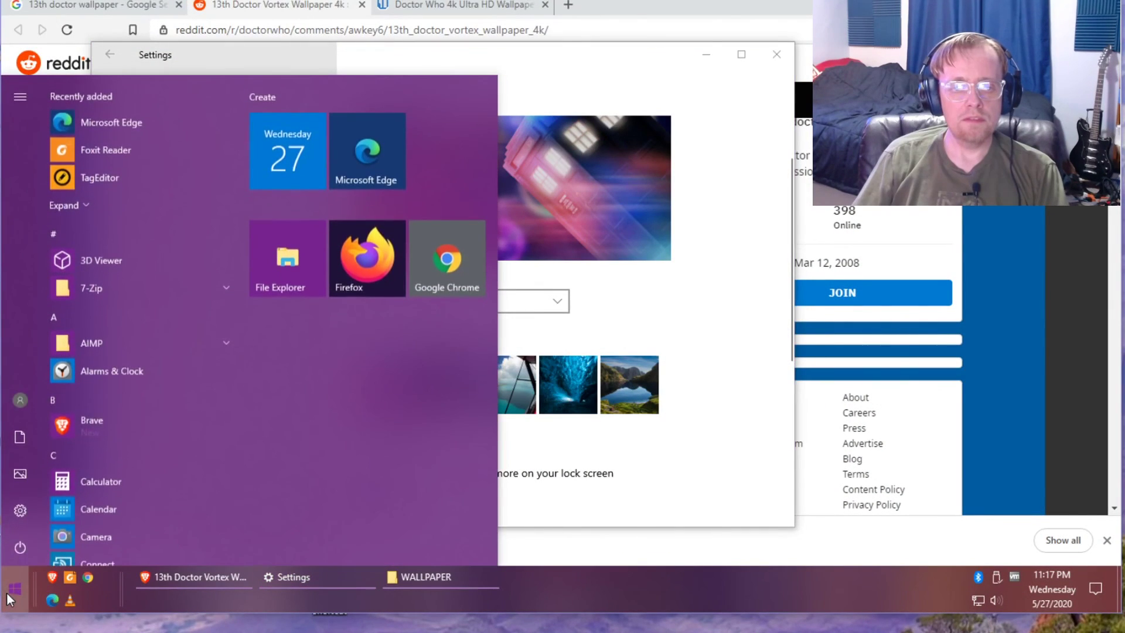